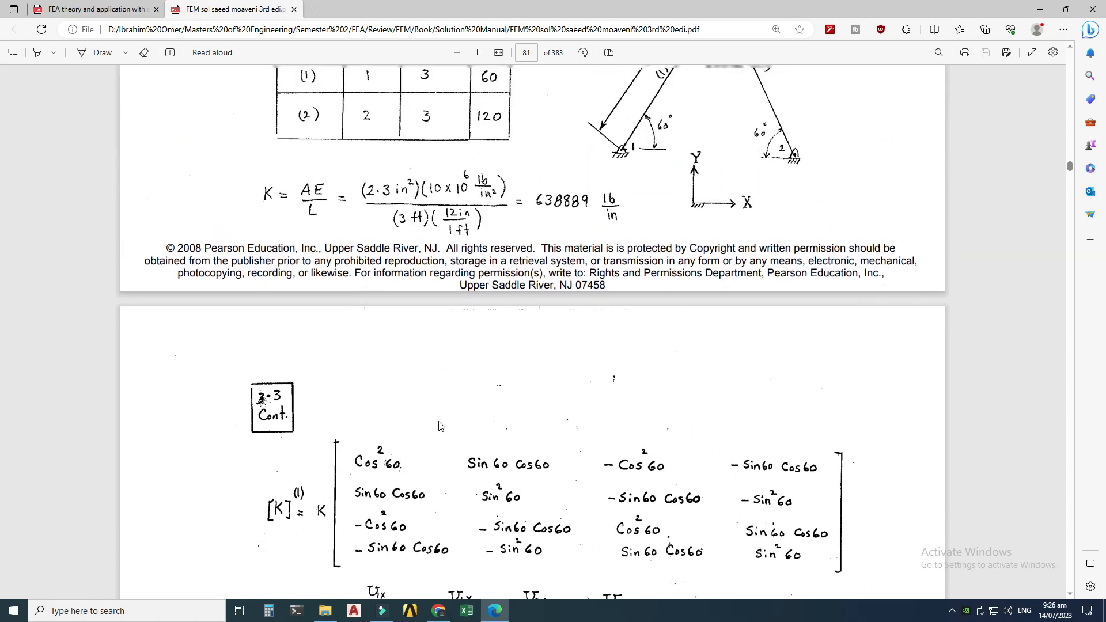
Step: Add a Static Structural analysis system to the project schematic and name it Truss Analysis
{"action": "left_click", "coordinate": [1044, 7]}
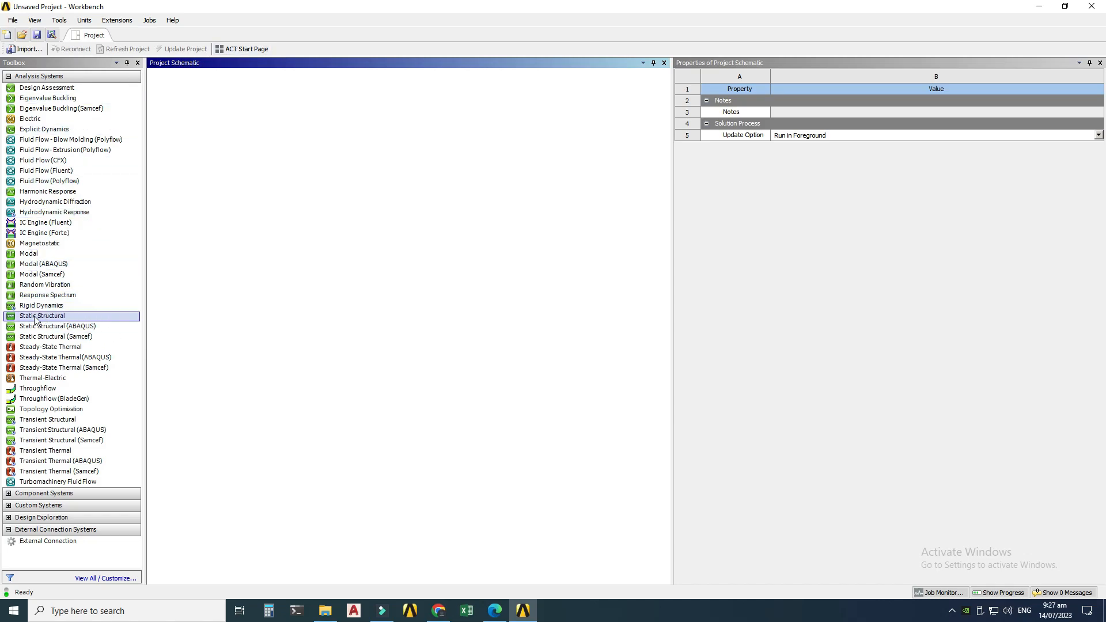
{"action": "left_click_drag", "start_coordinate": [57, 319], "coordinate": [246, 109]}
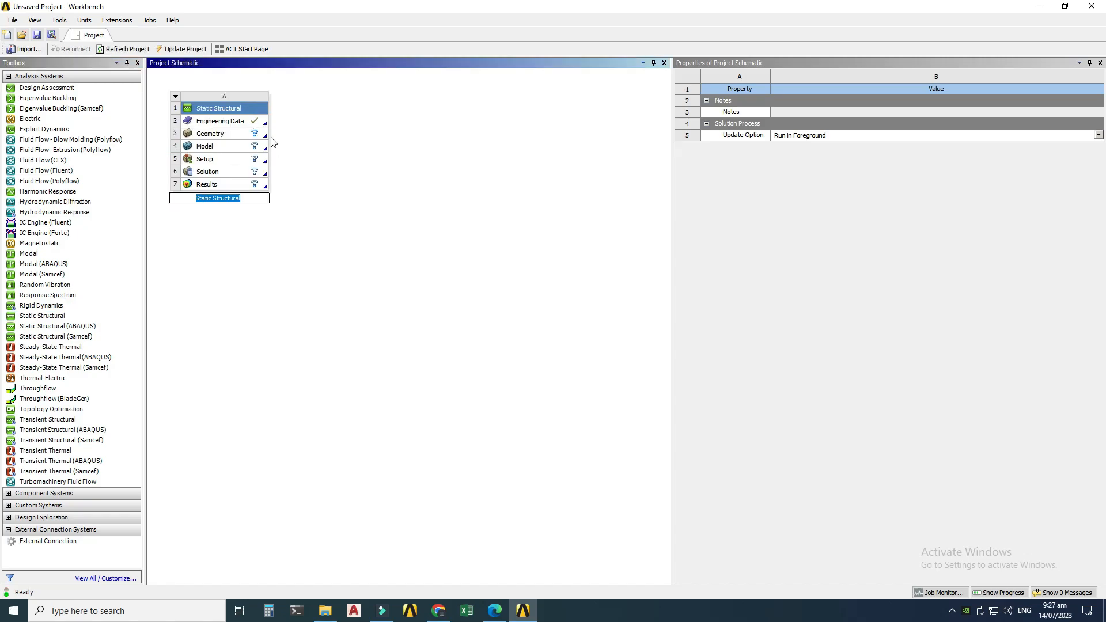
{"action": "key", "text": "BackSpace"}
{"action": "type", "text": "Truss Analysis"}
{"action": "left_click", "coordinate": [377, 312]}
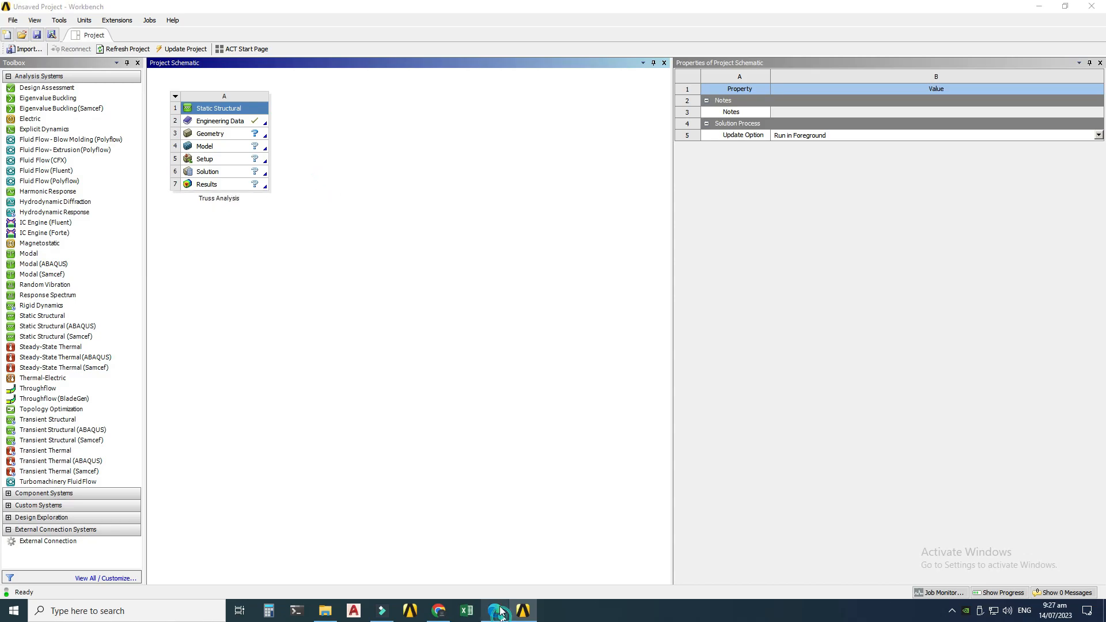
Step: Check the truss problem in the PDF and open the analysis's Engineering Data for editing
{"action": "left_click", "coordinate": [495, 610]}
{"action": "scroll", "coordinate": [552, 177], "scroll_direction": "up", "scroll_amount": 5}
{"action": "scroll", "coordinate": [695, 305], "scroll_direction": "down", "scroll_amount": 8}
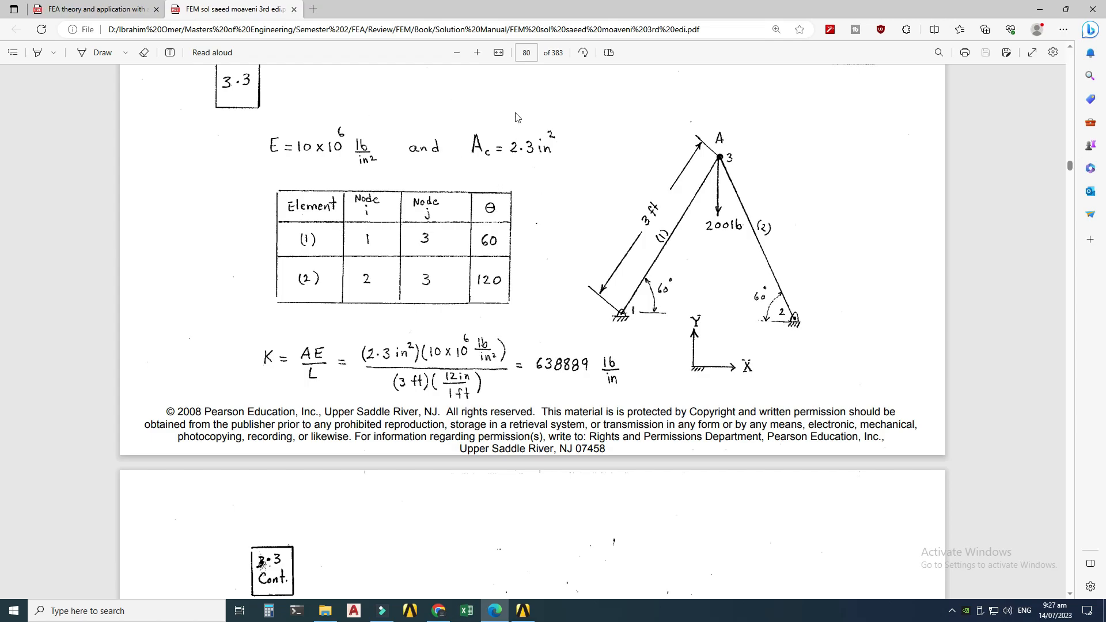
{"action": "left_click", "coordinate": [523, 609]}
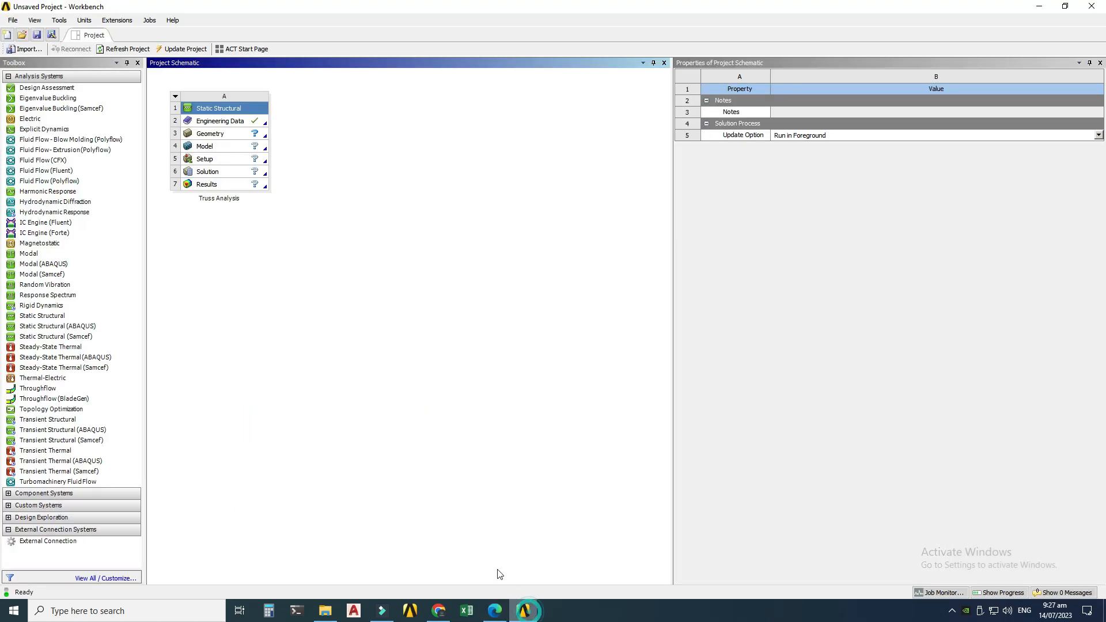
{"action": "left_click", "coordinate": [221, 122]}
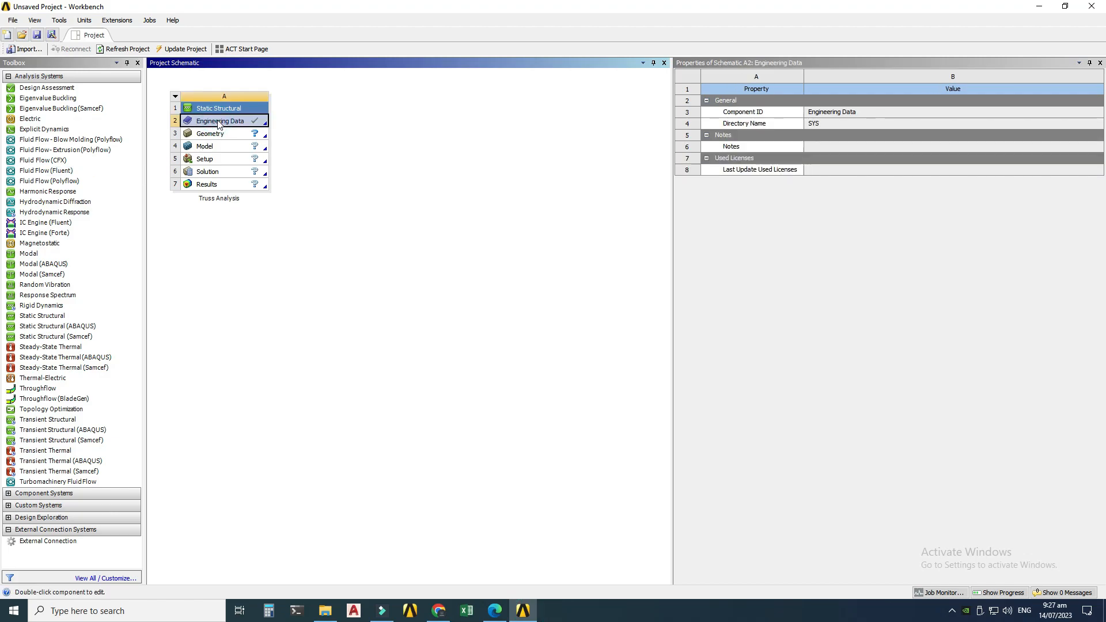
{"action": "right_click", "coordinate": [218, 123]}
{"action": "left_click", "coordinate": [241, 127]}
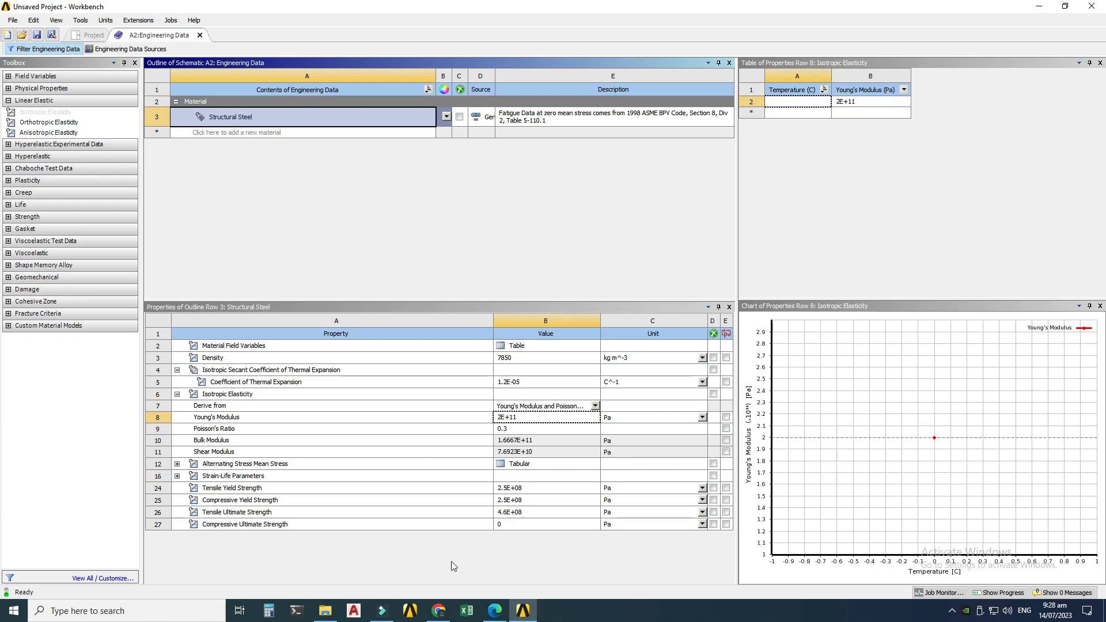
Step: Set Structural Steel's Young's Modulus unit to psi and its value to 10e6 psi
{"action": "left_click", "coordinate": [495, 611]}
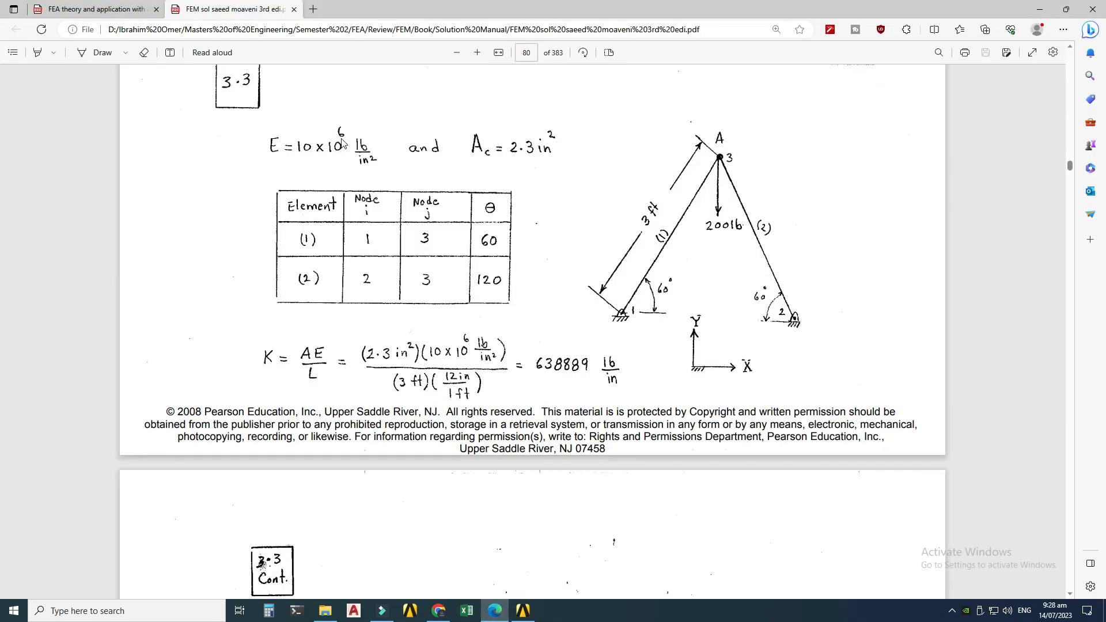
{"action": "left_click", "coordinate": [523, 611]}
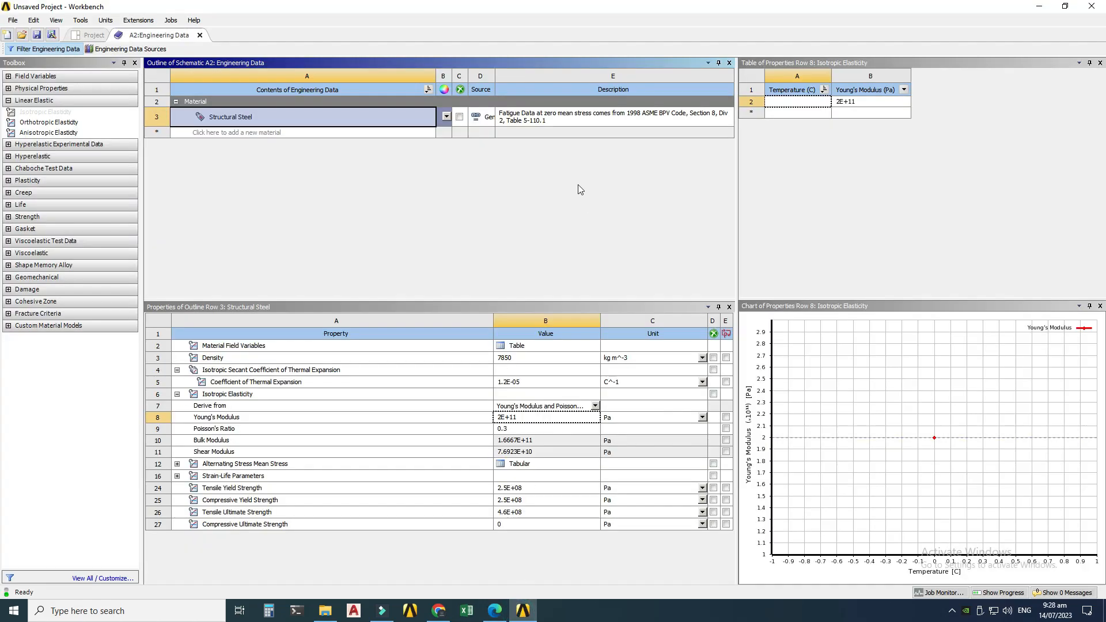
{"action": "left_click", "coordinate": [702, 418]}
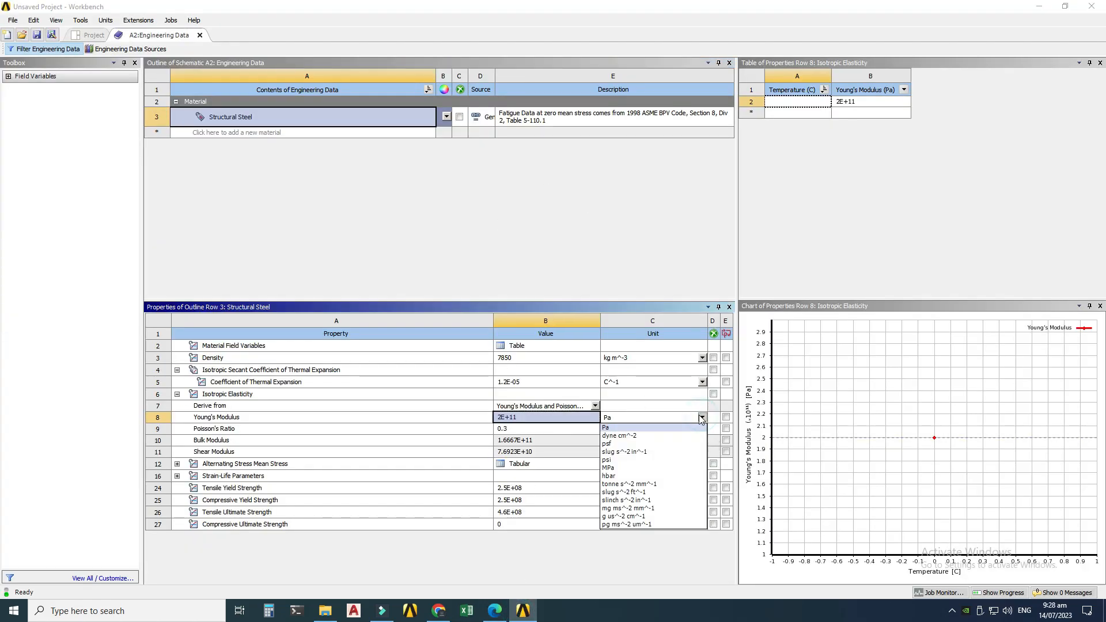
{"action": "left_click", "coordinate": [633, 460]}
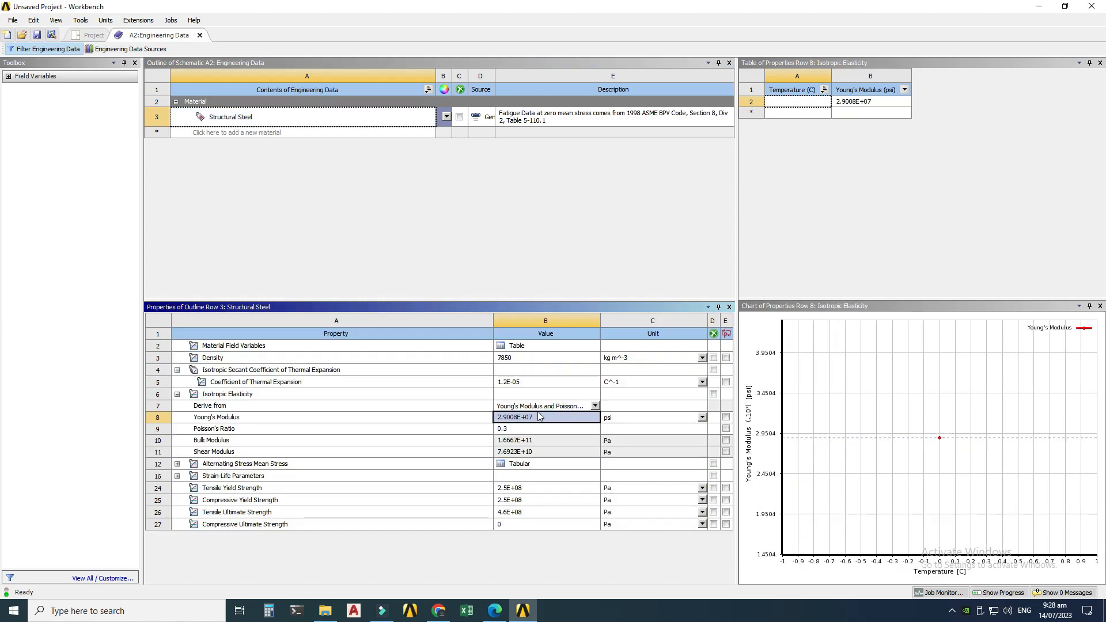
{"action": "left_click", "coordinate": [544, 419]}
{"action": "key", "text": "BackSpace"}
{"action": "type", "text": "10e6"}
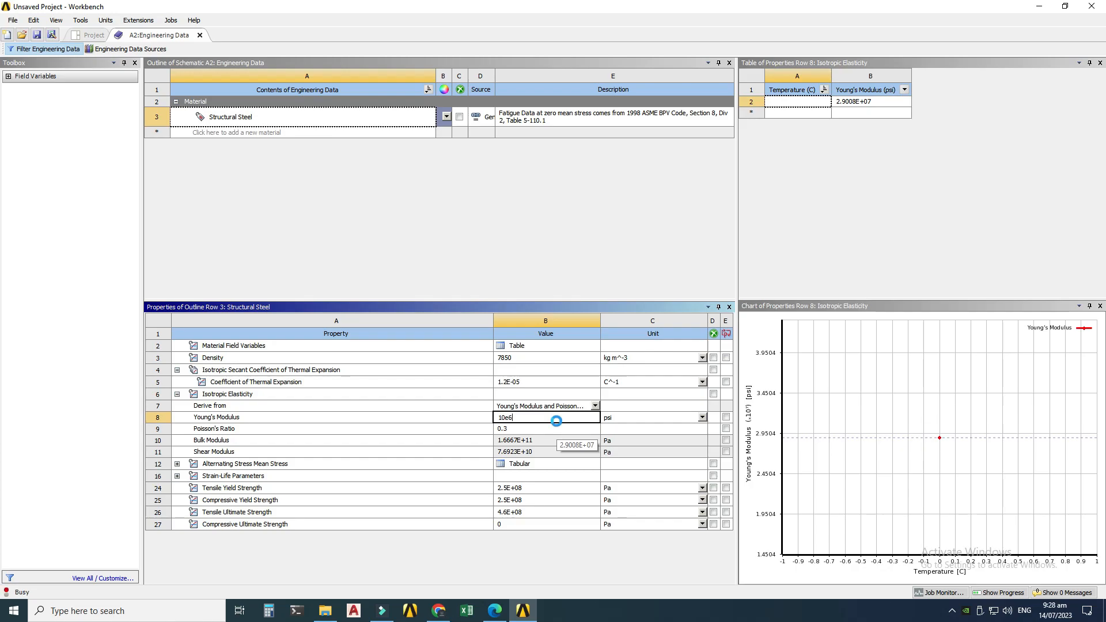
{"action": "key", "text": "Return"}
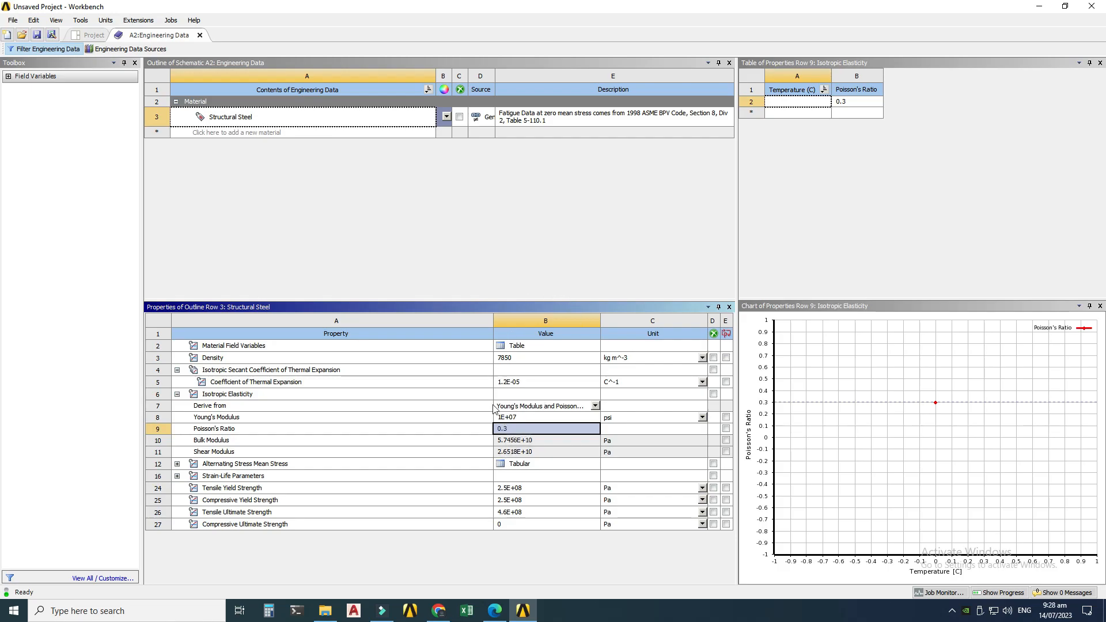
Step: Close Engineering Data, return to the project schematic and enable Line Bodies in the Geometry cell's properties
{"action": "left_click", "coordinate": [494, 610]}
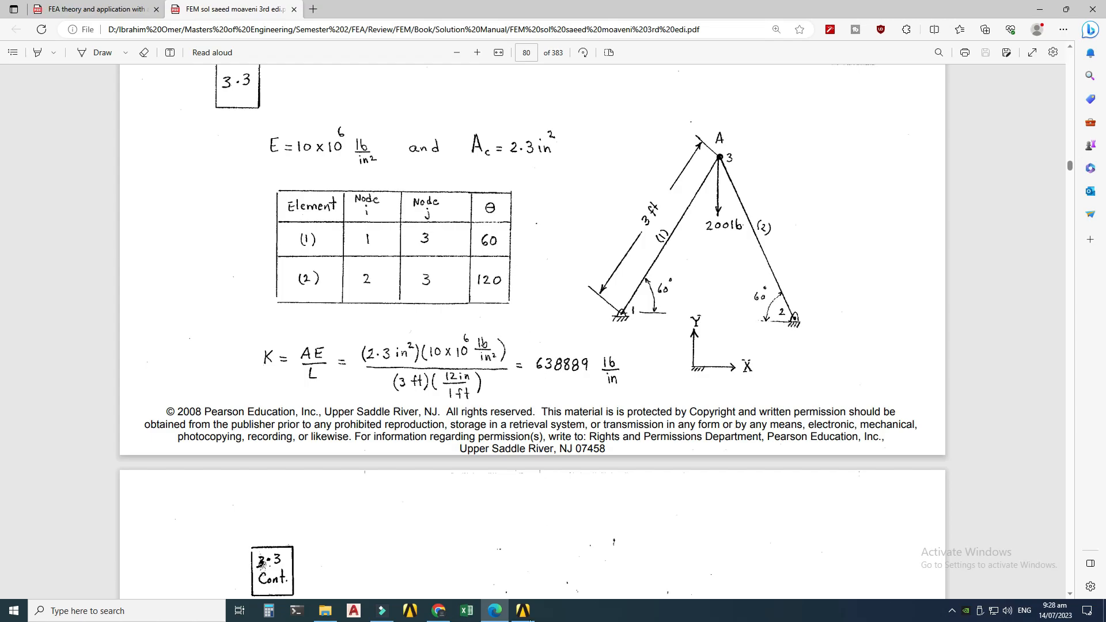
{"action": "left_click", "coordinate": [524, 612]}
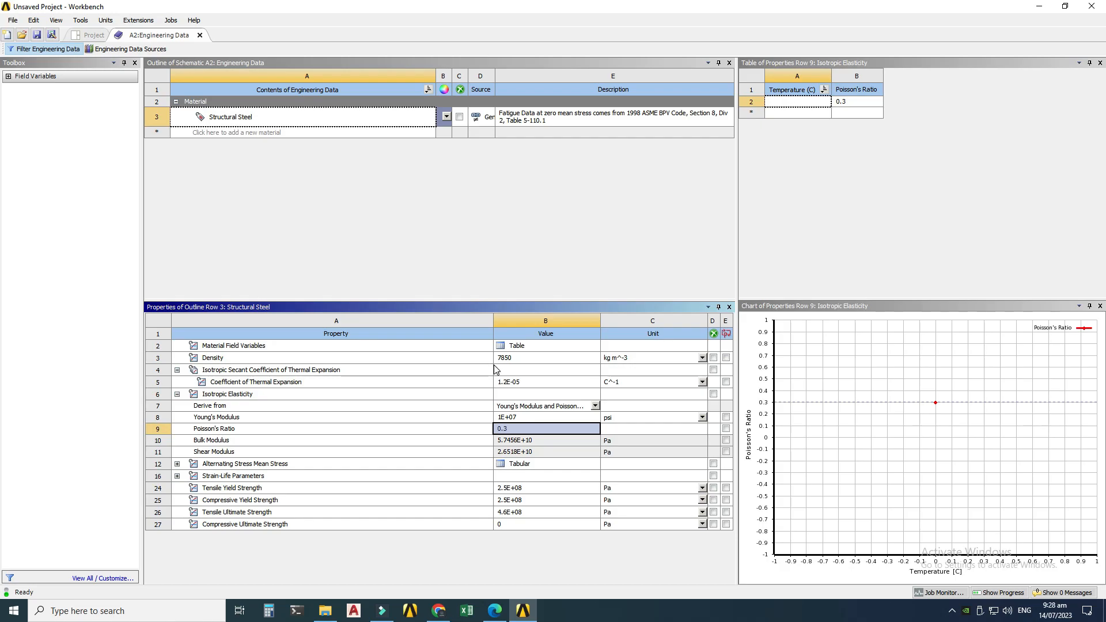
{"action": "left_click", "coordinate": [200, 35]}
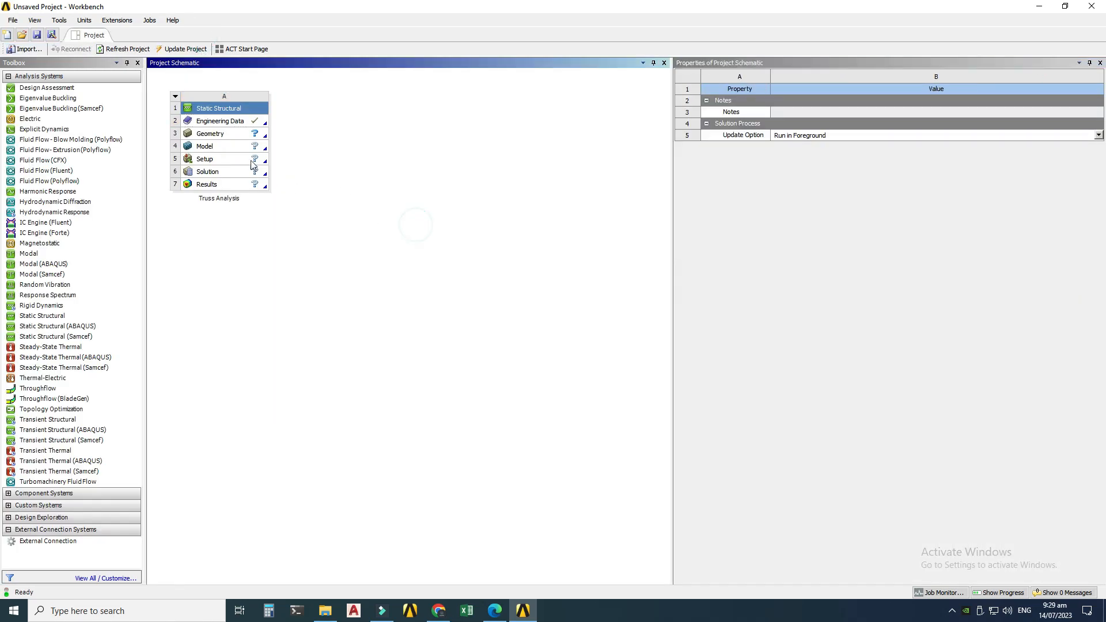
{"action": "left_click", "coordinate": [218, 135]}
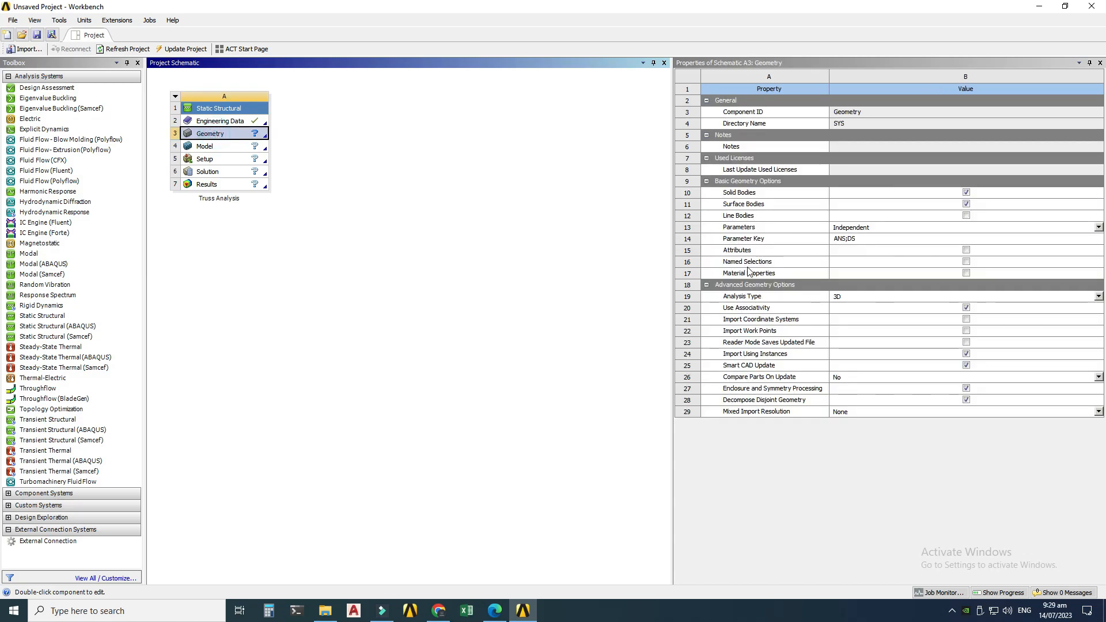
{"action": "left_click", "coordinate": [966, 215]}
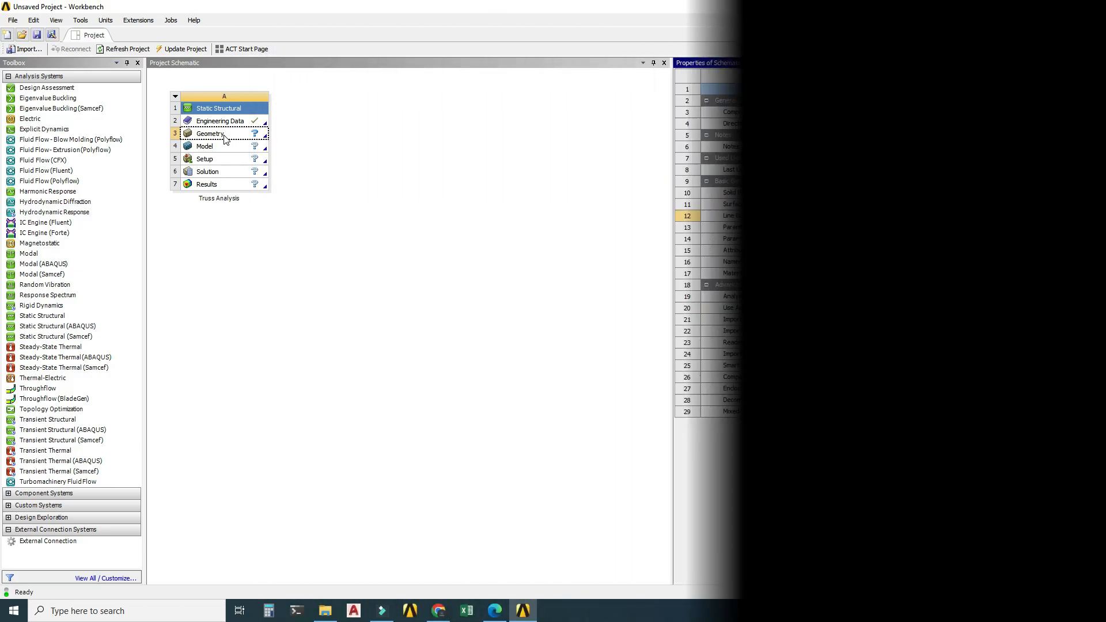
Step: Create new geometry for the Geometry cell in DesignModeler
{"action": "left_click", "coordinate": [224, 139]}
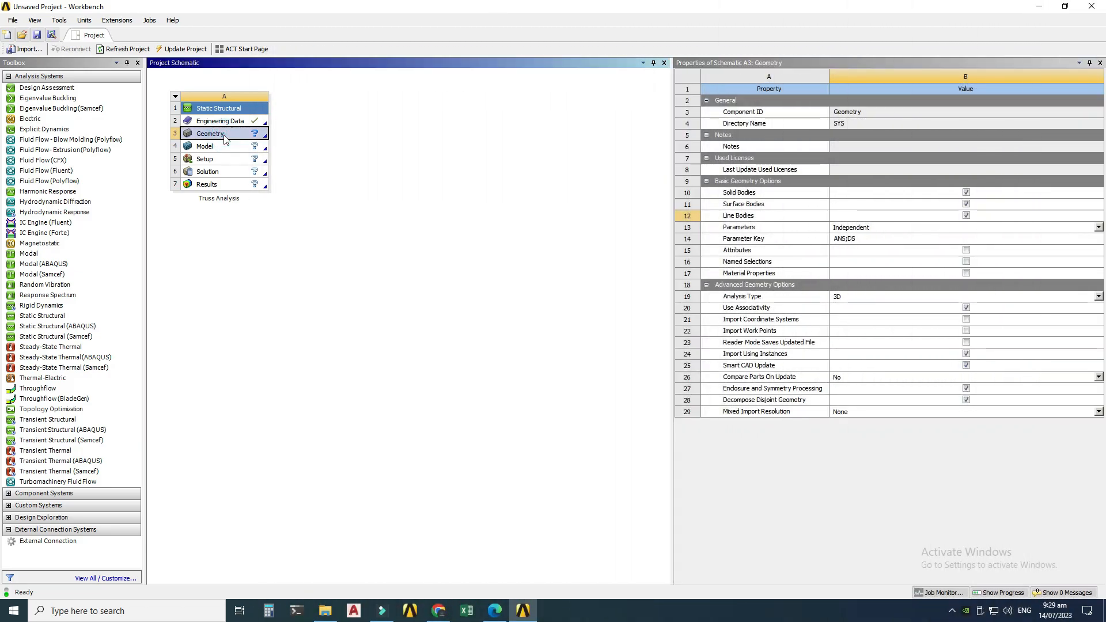
{"action": "right_click", "coordinate": [225, 138]}
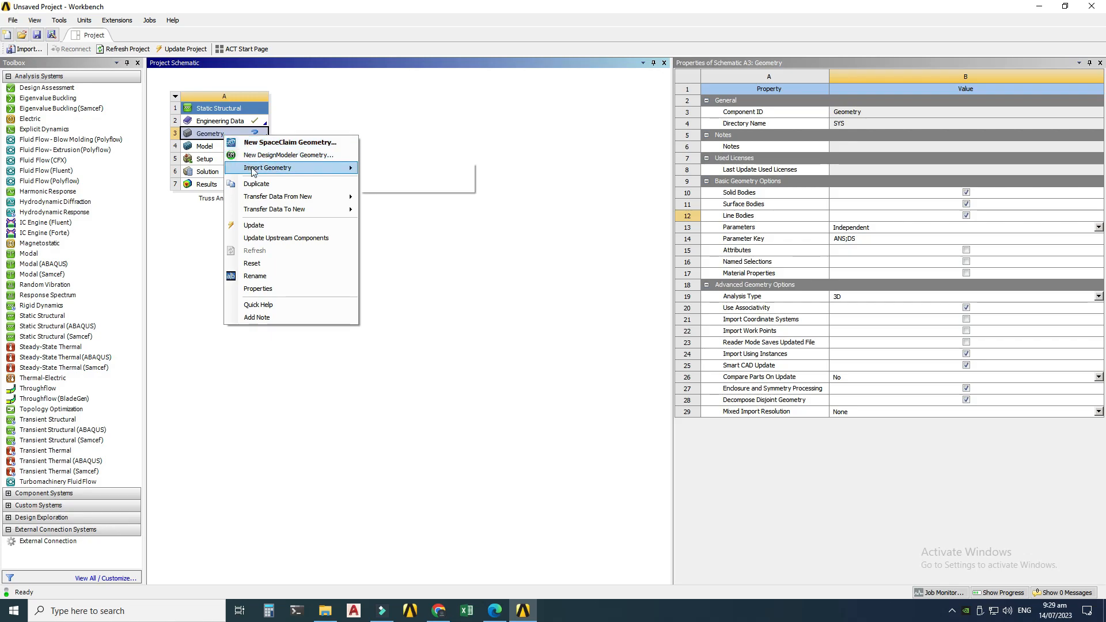
{"action": "mouse_move", "coordinate": [251, 171]}
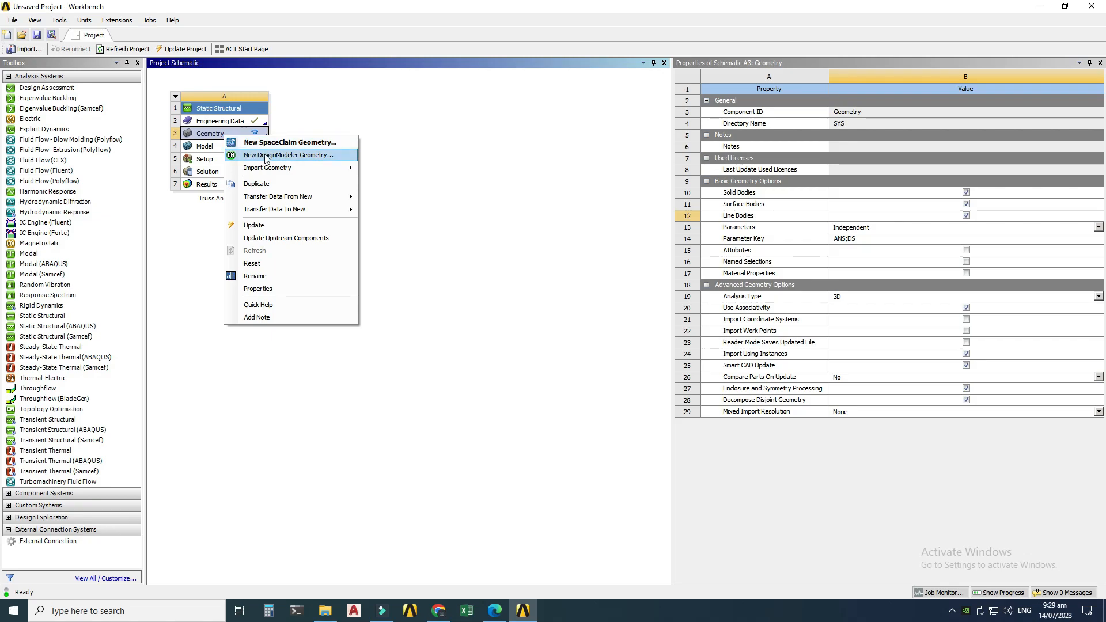
{"action": "left_click", "coordinate": [265, 157]}
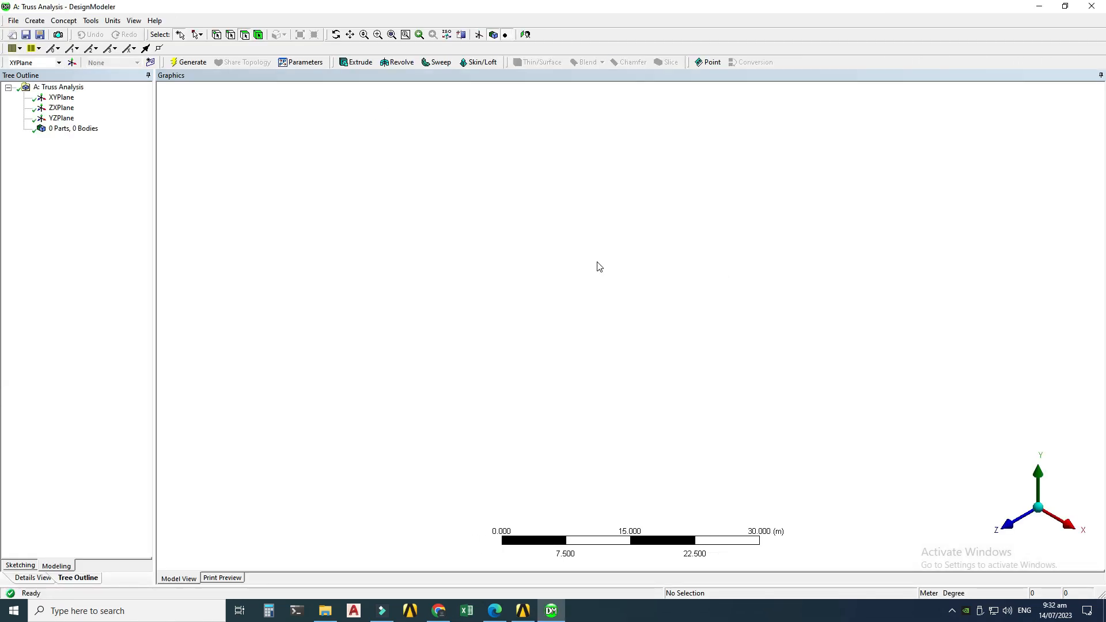
Step: Set the DesignModeler length unit to Inch
{"action": "left_click", "coordinate": [494, 609]}
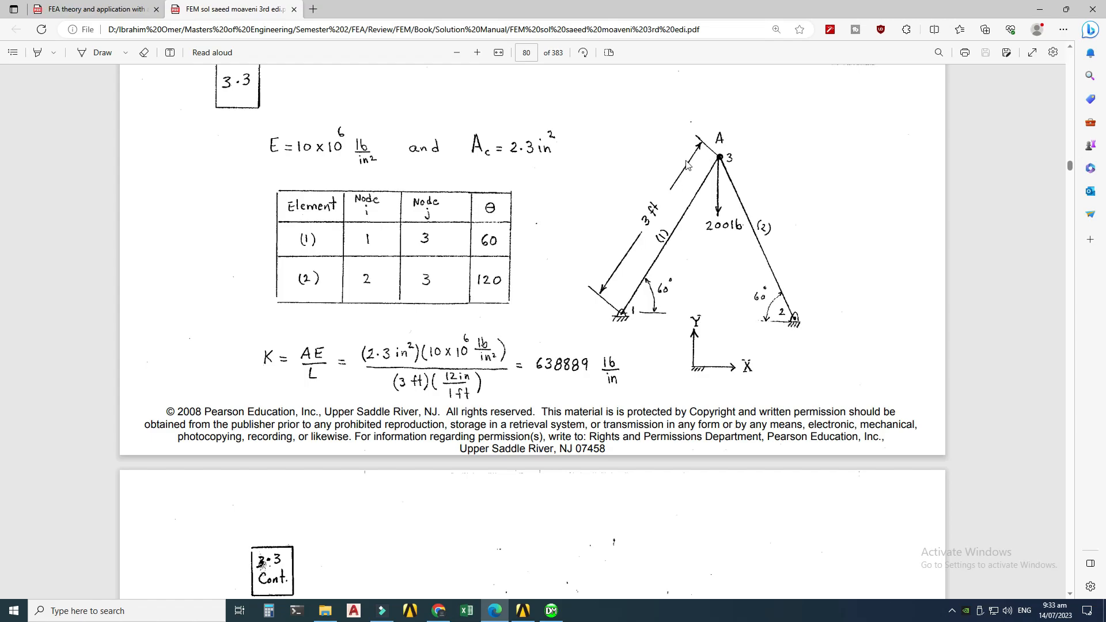
{"action": "left_click", "coordinate": [528, 612]}
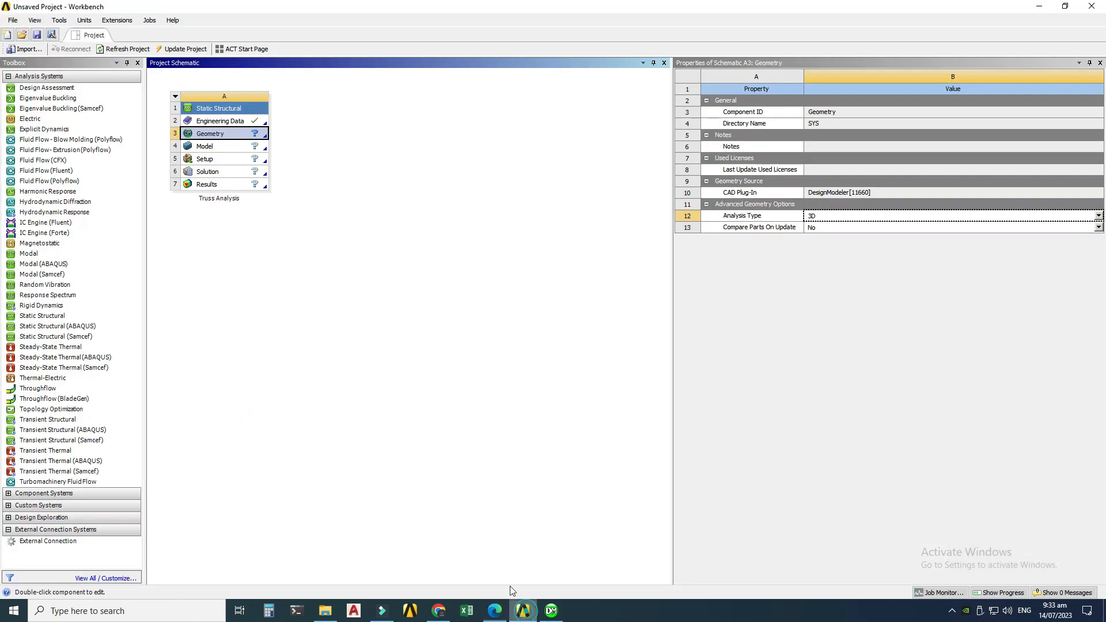
{"action": "left_click", "coordinate": [550, 611]}
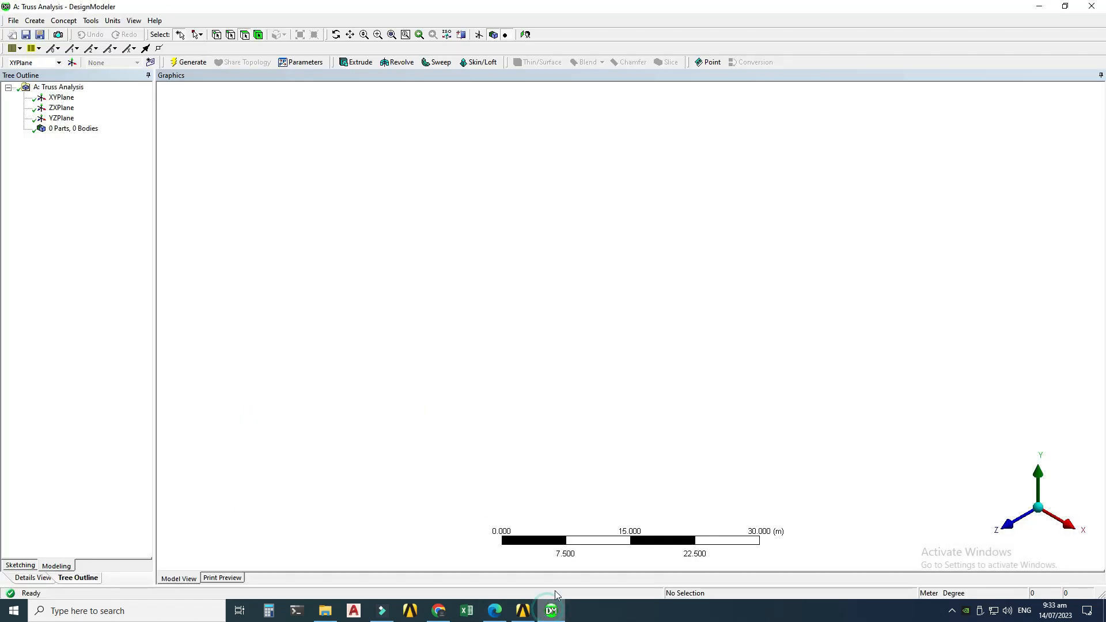
{"action": "left_click", "coordinate": [113, 21]}
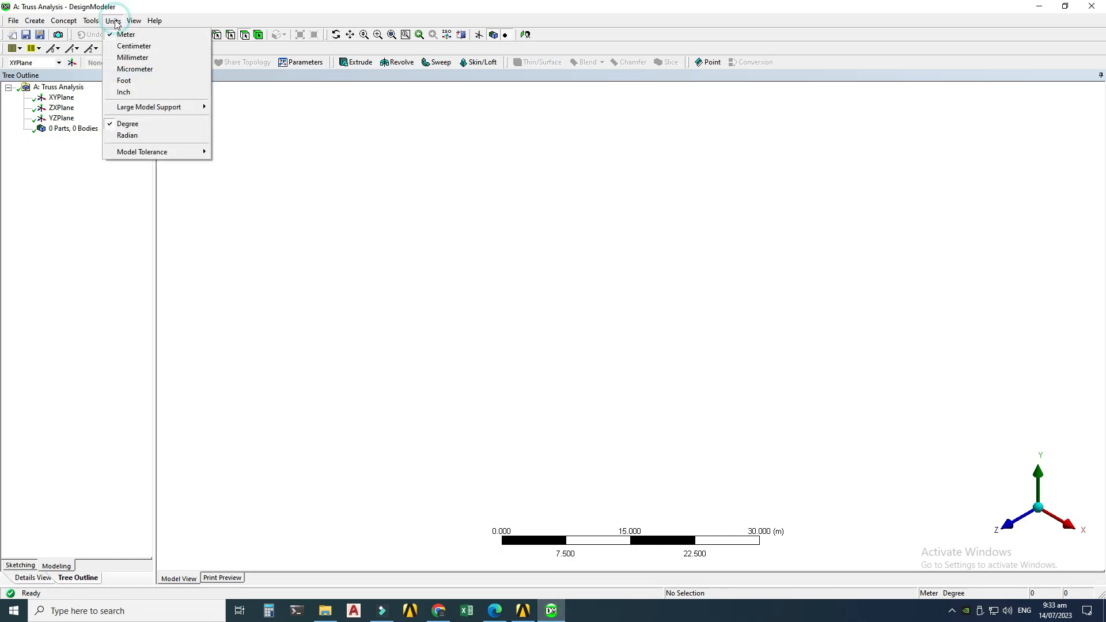
{"action": "left_click", "coordinate": [124, 92]}
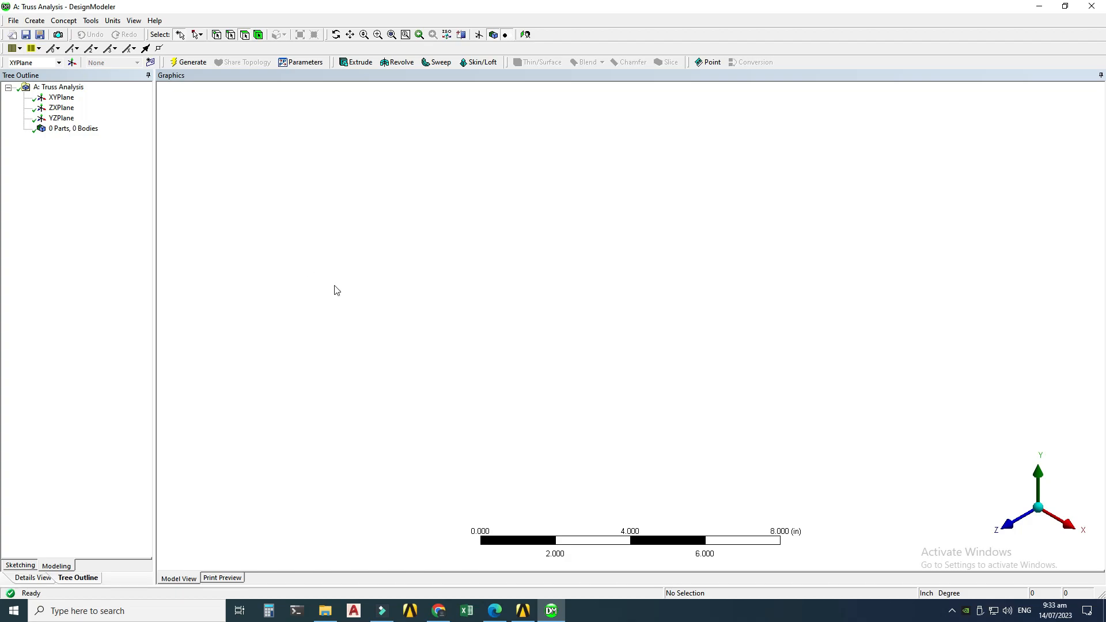
Step: Sketch two connected lines on the XYPlane from the origin up to an apex and down to the X axis
{"action": "left_click", "coordinate": [64, 99]}
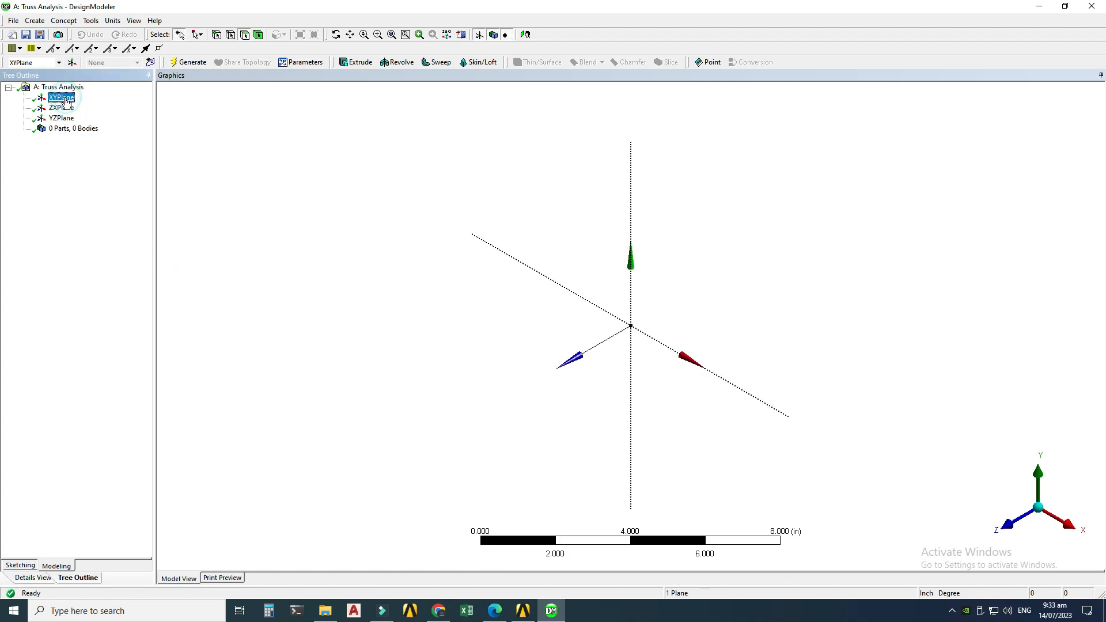
{"action": "right_click", "coordinate": [66, 100]}
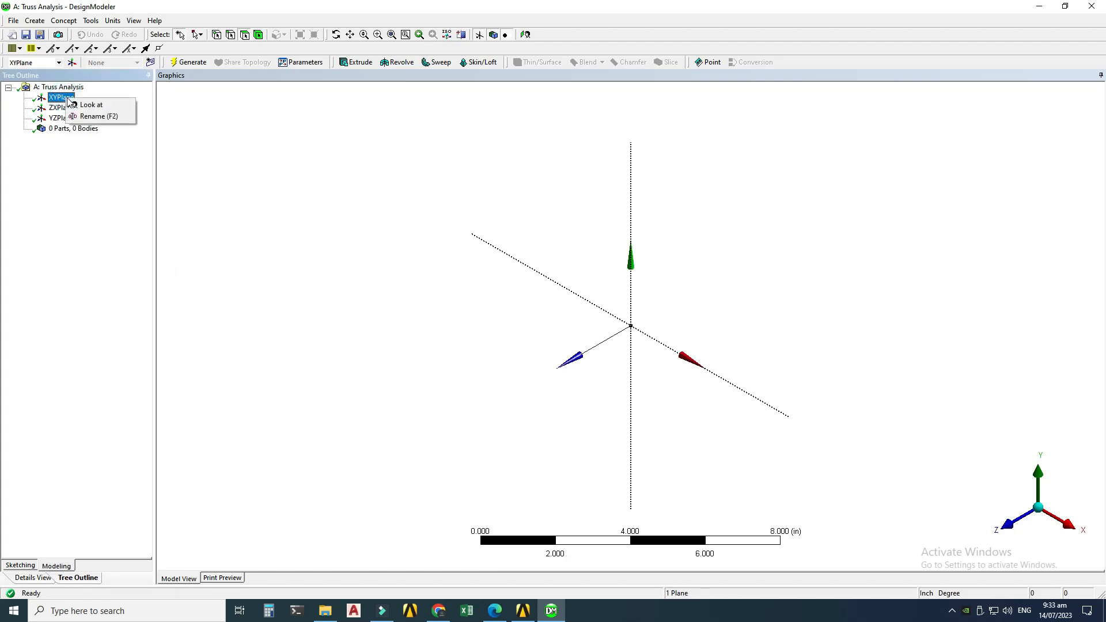
{"action": "left_click", "coordinate": [100, 108]}
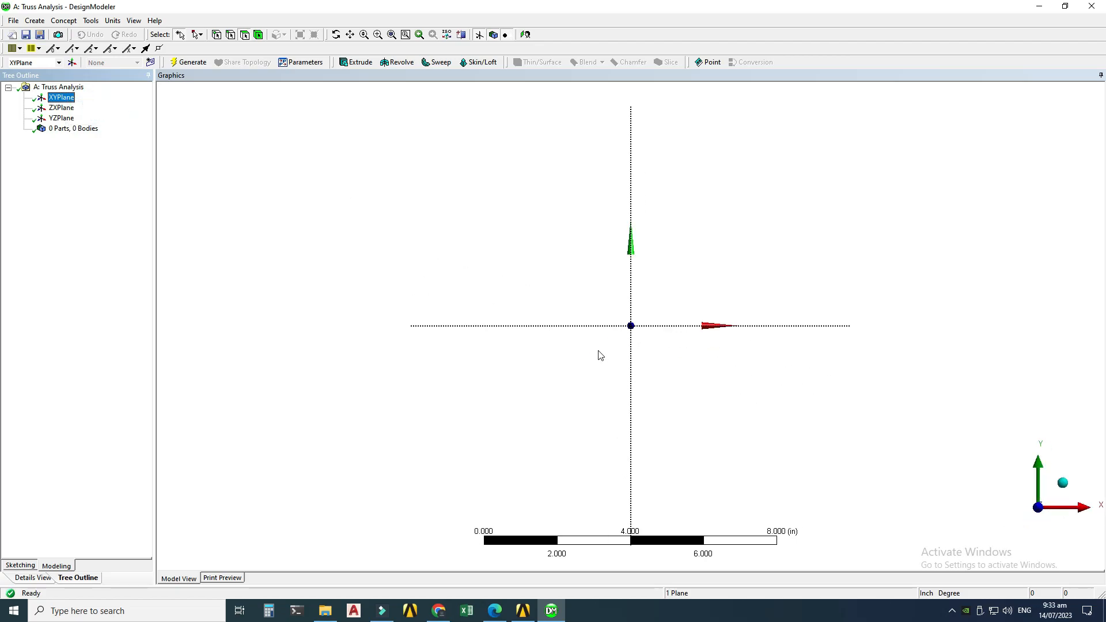
{"action": "left_click", "coordinate": [523, 610]}
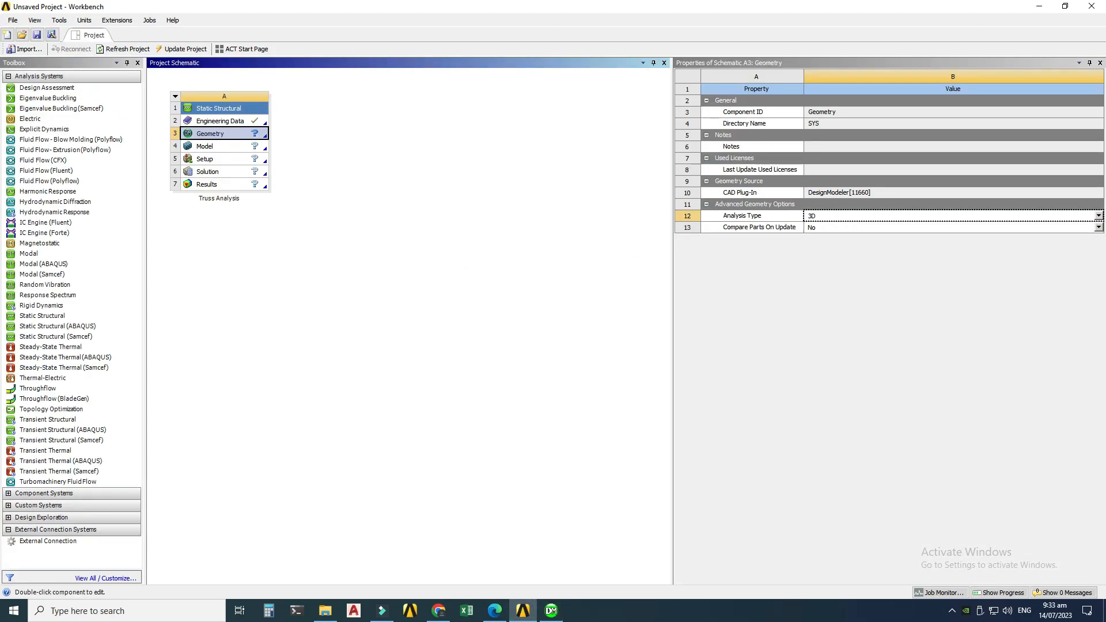
{"action": "left_click", "coordinate": [493, 611]}
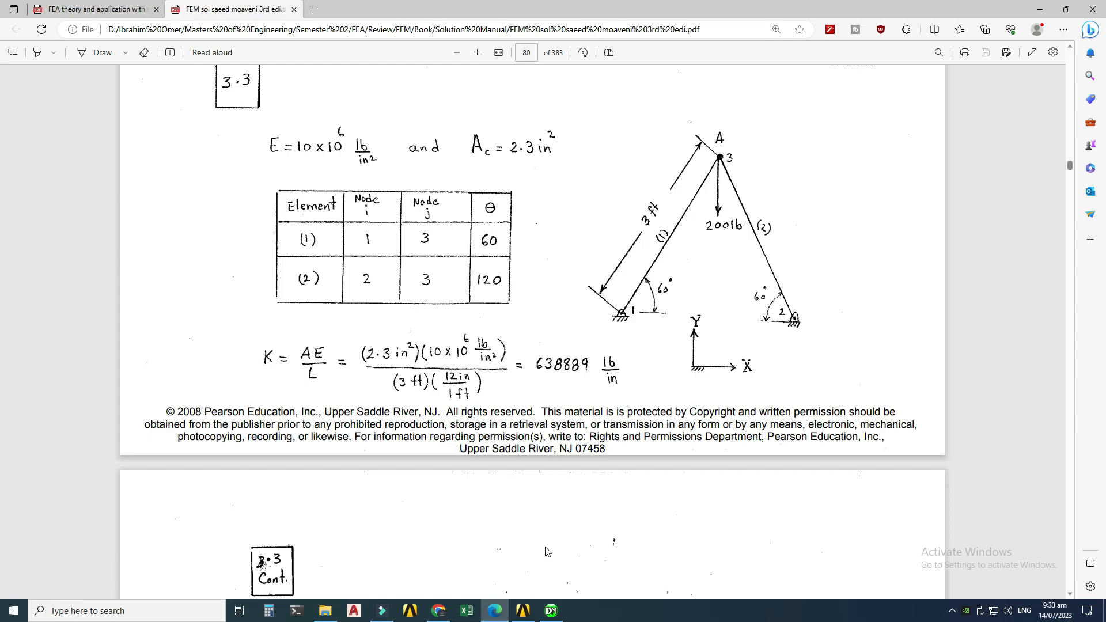
{"action": "left_click", "coordinate": [543, 609]}
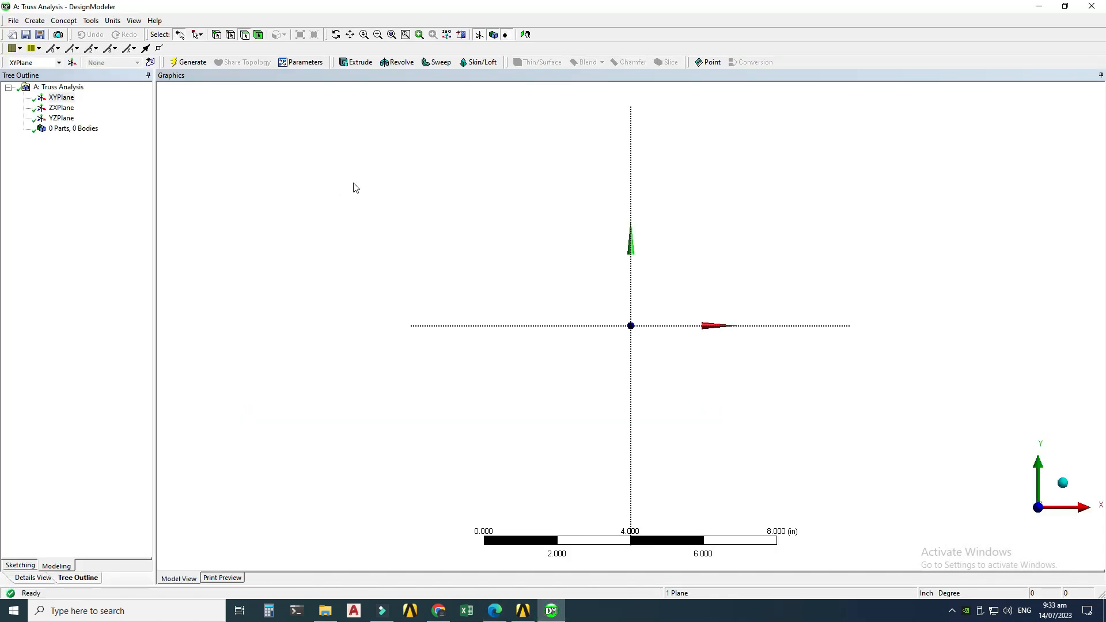
{"action": "left_click", "coordinate": [14, 567]}
{"action": "left_click", "coordinate": [22, 101]}
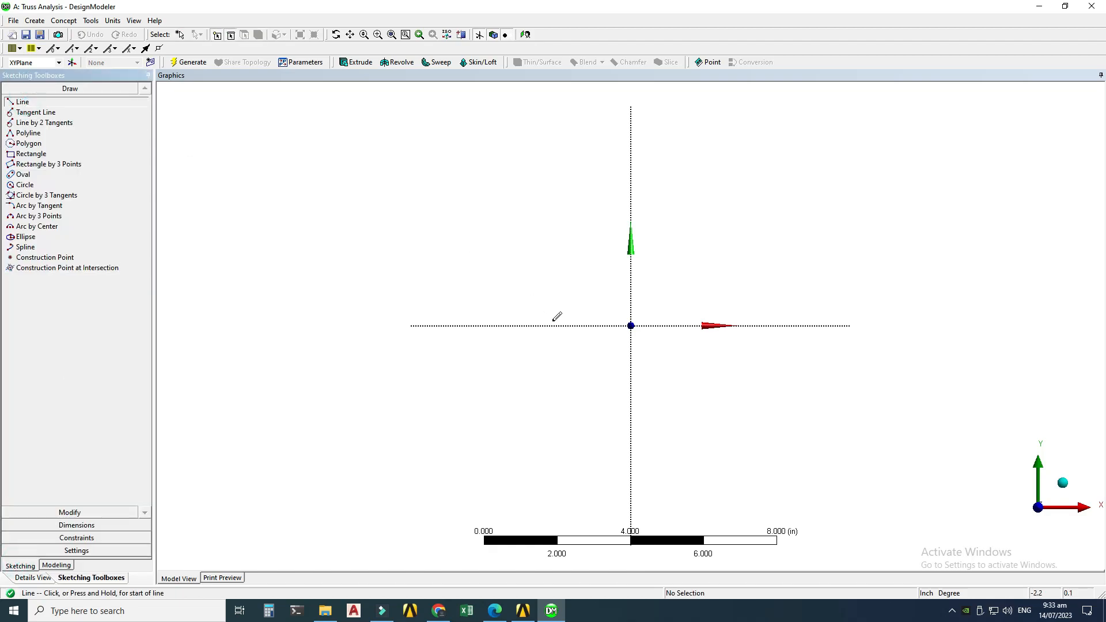
{"action": "left_click", "coordinate": [630, 325]}
{"action": "left_click", "coordinate": [777, 141]}
{"action": "left_click", "coordinate": [776, 140]}
{"action": "left_click", "coordinate": [866, 325]}
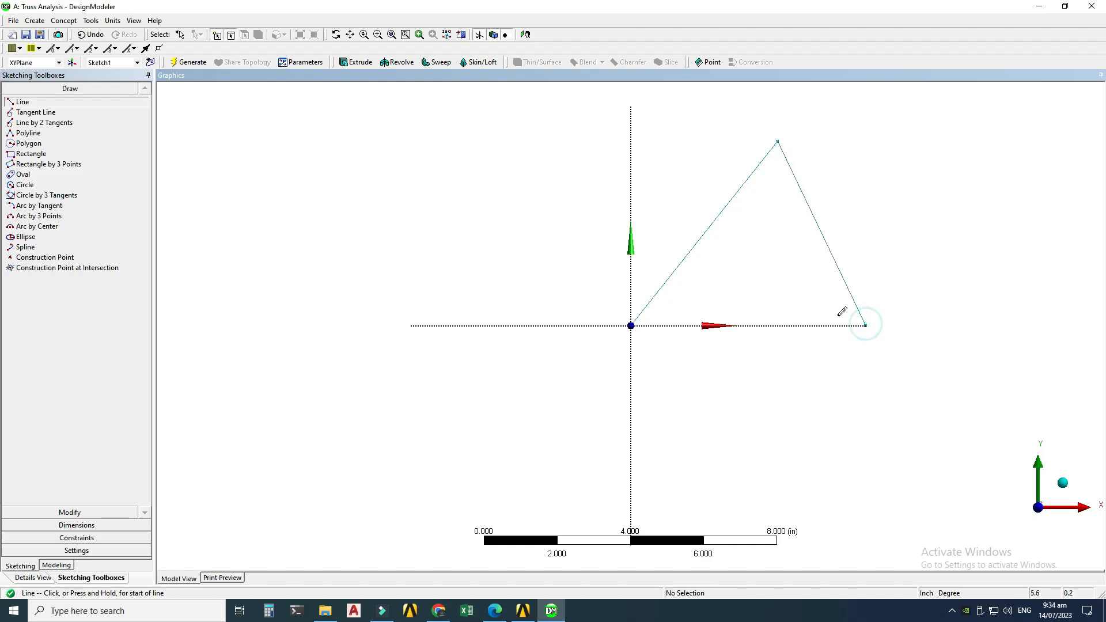
Step: Dimension the lengths of both sketched lines and the angle between them at the apex
{"action": "key", "text": "Escape"}
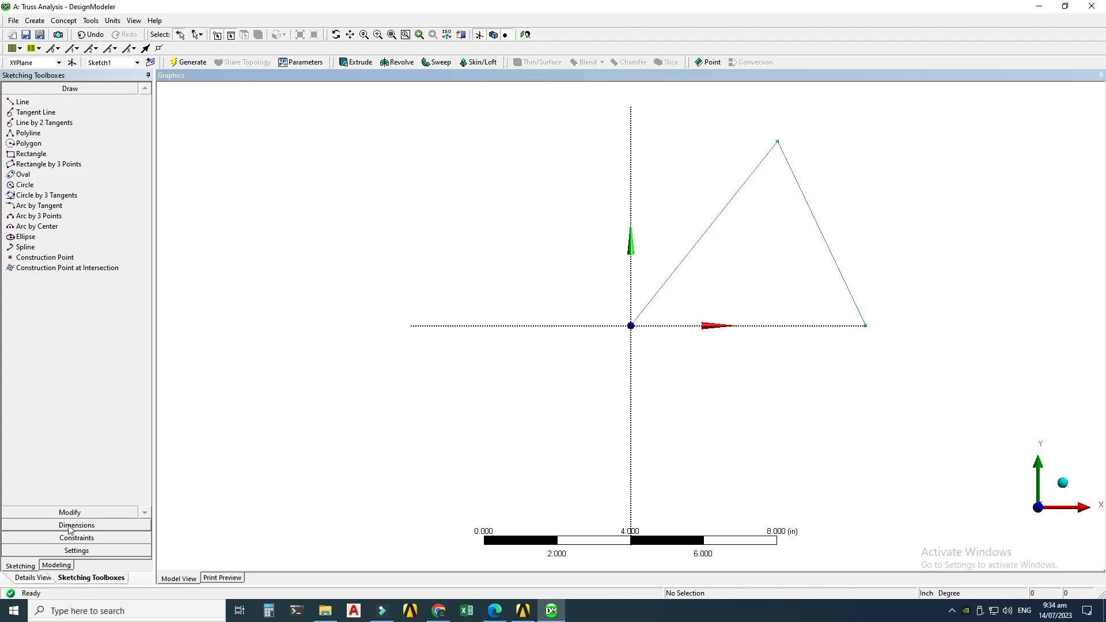
{"action": "left_click", "coordinate": [69, 526]}
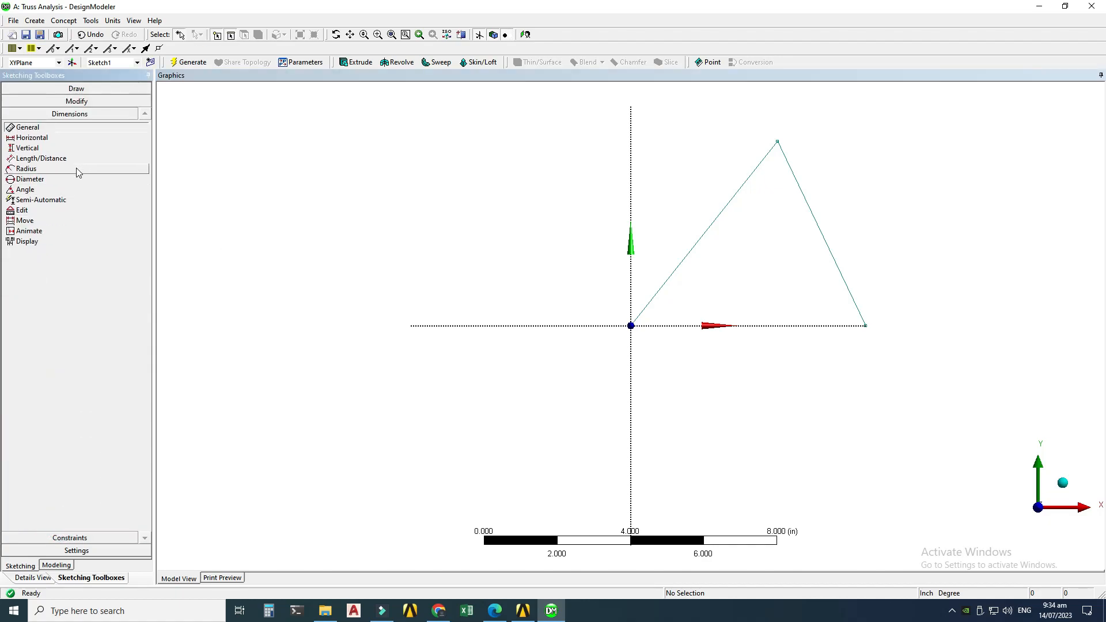
{"action": "left_click", "coordinate": [692, 248]}
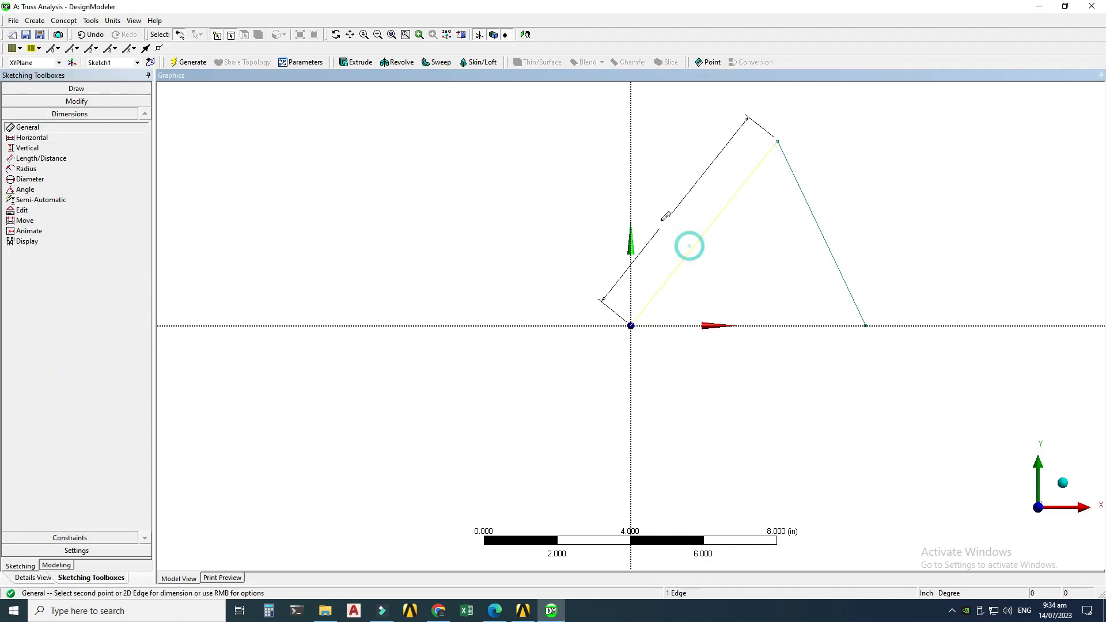
{"action": "left_click", "coordinate": [816, 234]}
{"action": "left_click", "coordinate": [868, 215]}
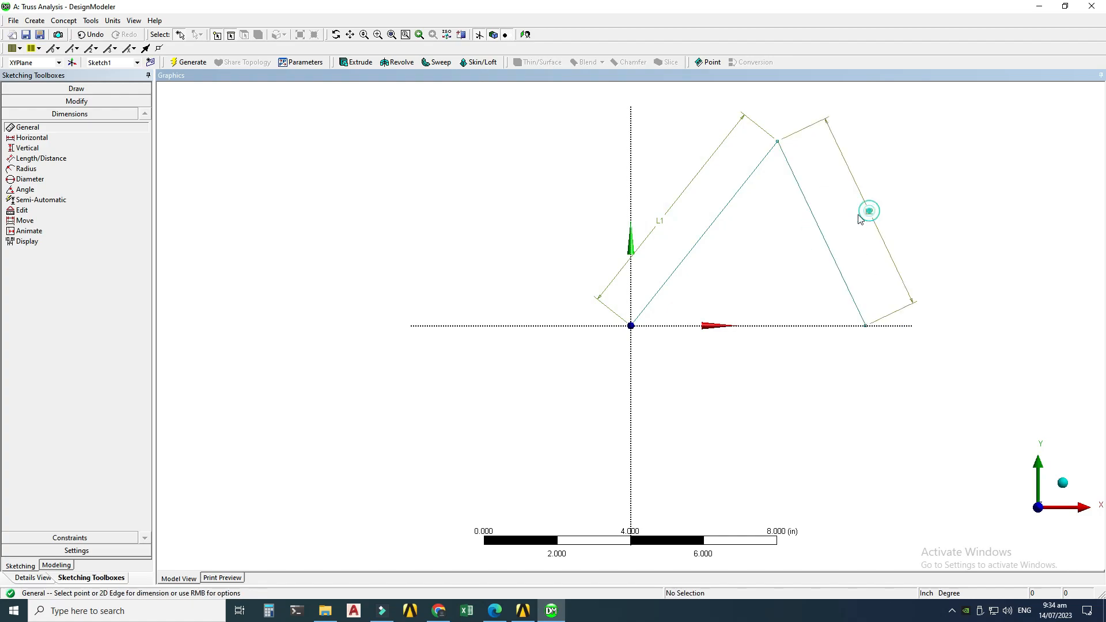
{"action": "left_click", "coordinate": [26, 189]}
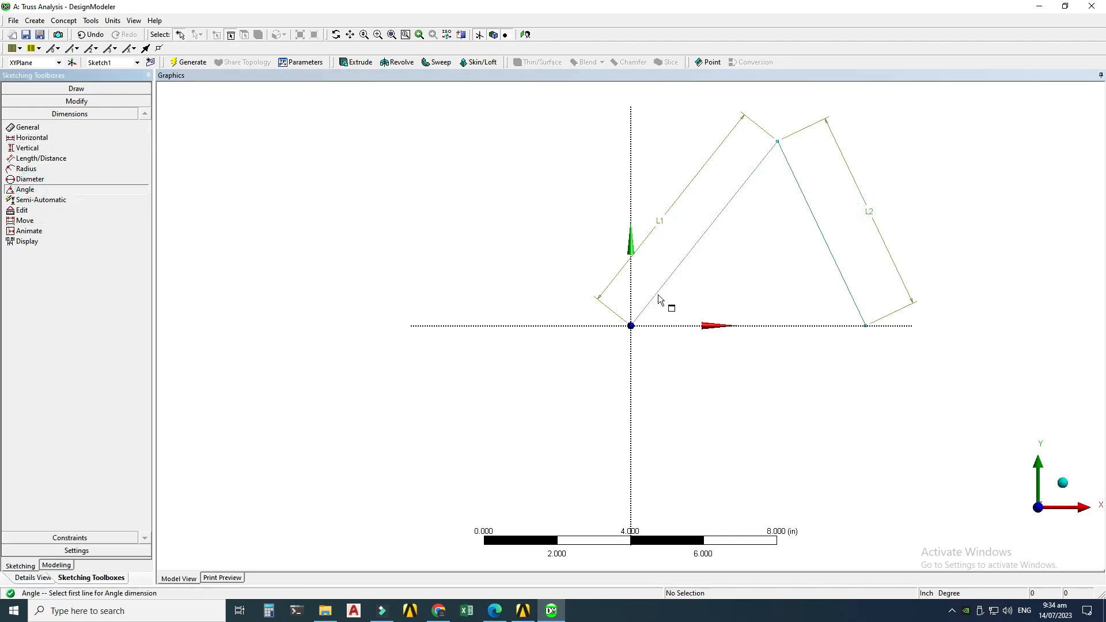
{"action": "left_click", "coordinate": [658, 296]}
{"action": "left_click", "coordinate": [832, 254]}
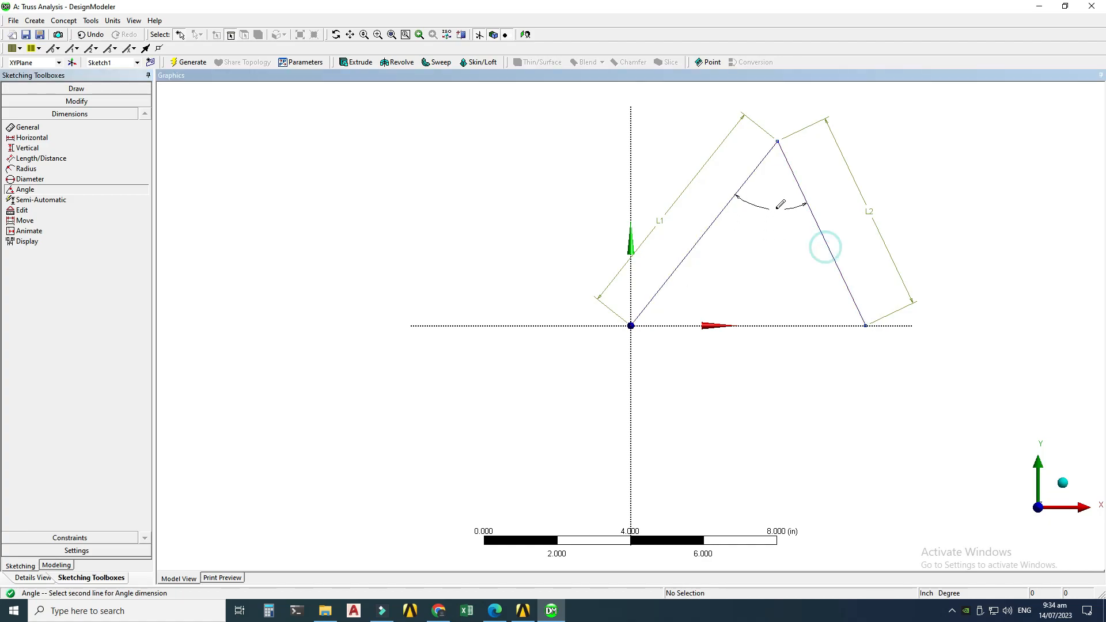
{"action": "left_click", "coordinate": [775, 192]}
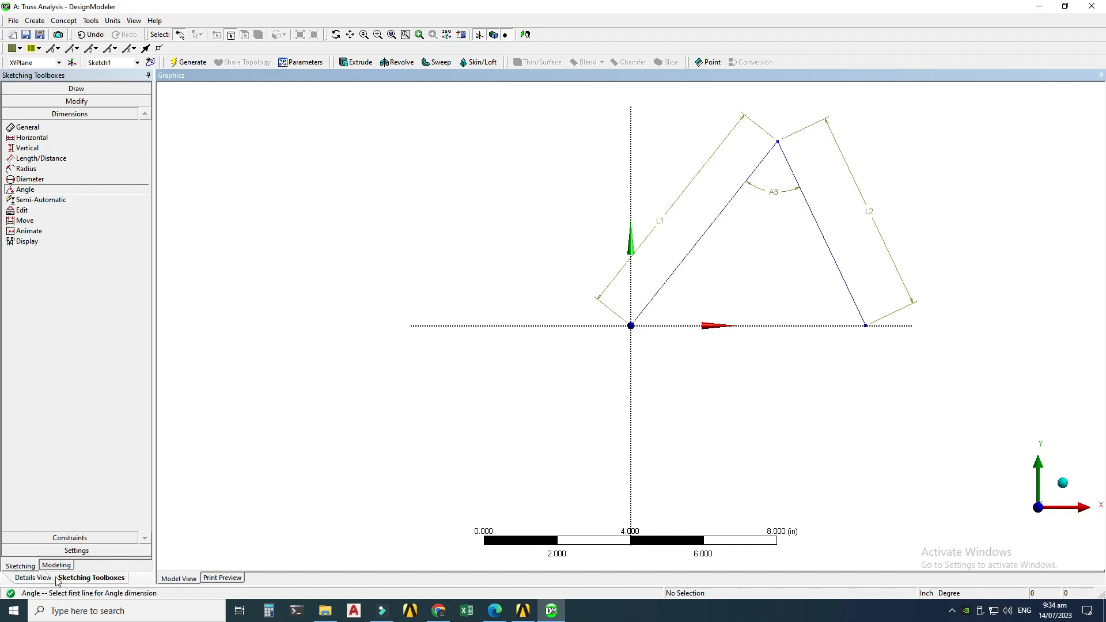
Step: Set both line lengths to 36 in and the apex angle to 60°
{"action": "left_click", "coordinate": [32, 577]}
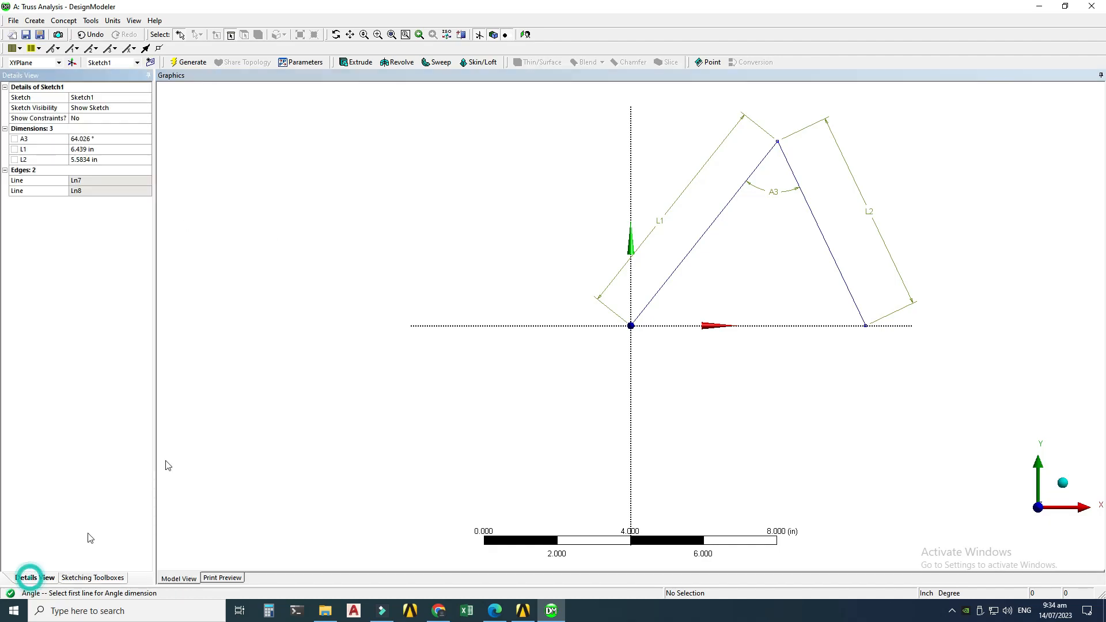
{"action": "left_click", "coordinate": [103, 148]}
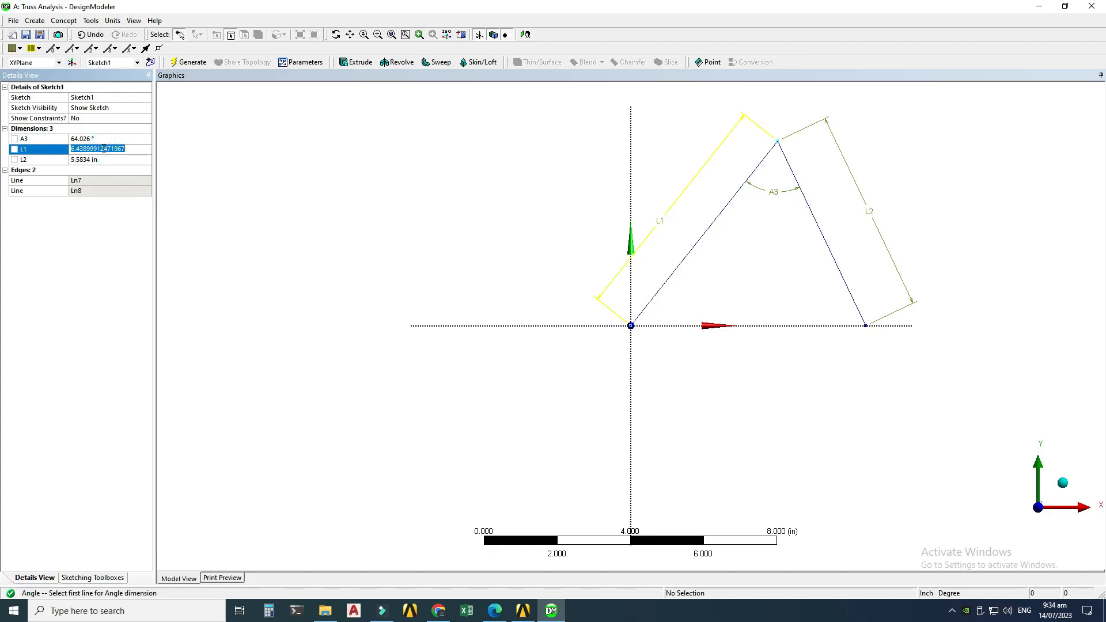
{"action": "type", "text": "36"}
{"action": "key", "text": "Return"}
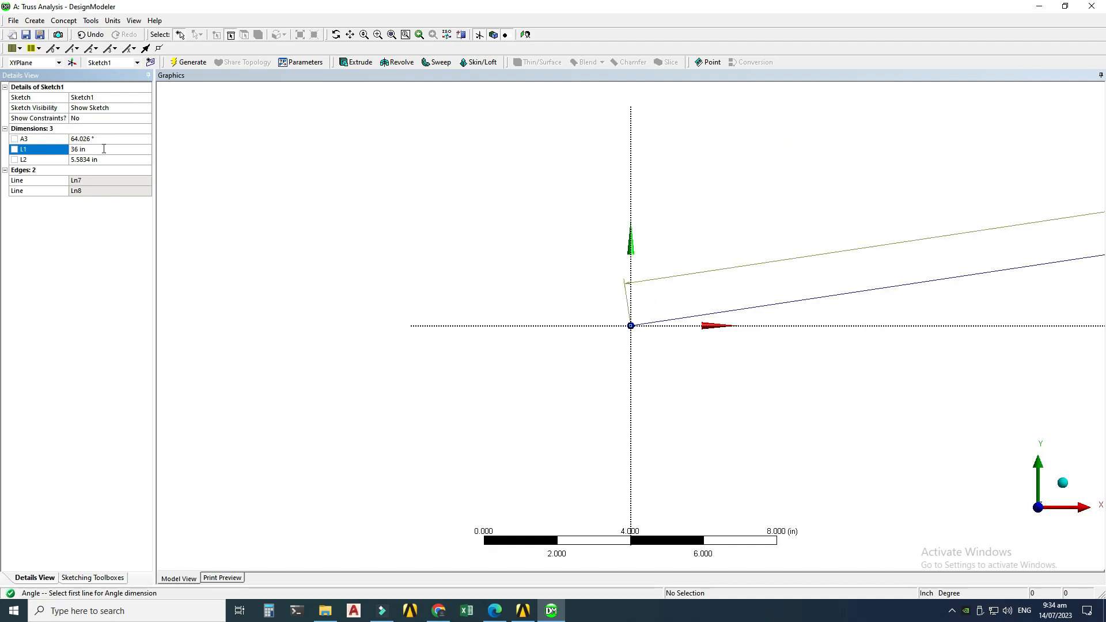
{"action": "left_click", "coordinate": [93, 160]}
{"action": "type", "text": "36"}
{"action": "key", "text": "Return"}
{"action": "left_click", "coordinate": [109, 139]}
{"action": "type", "text": "60"}
{"action": "key", "text": "Return"}
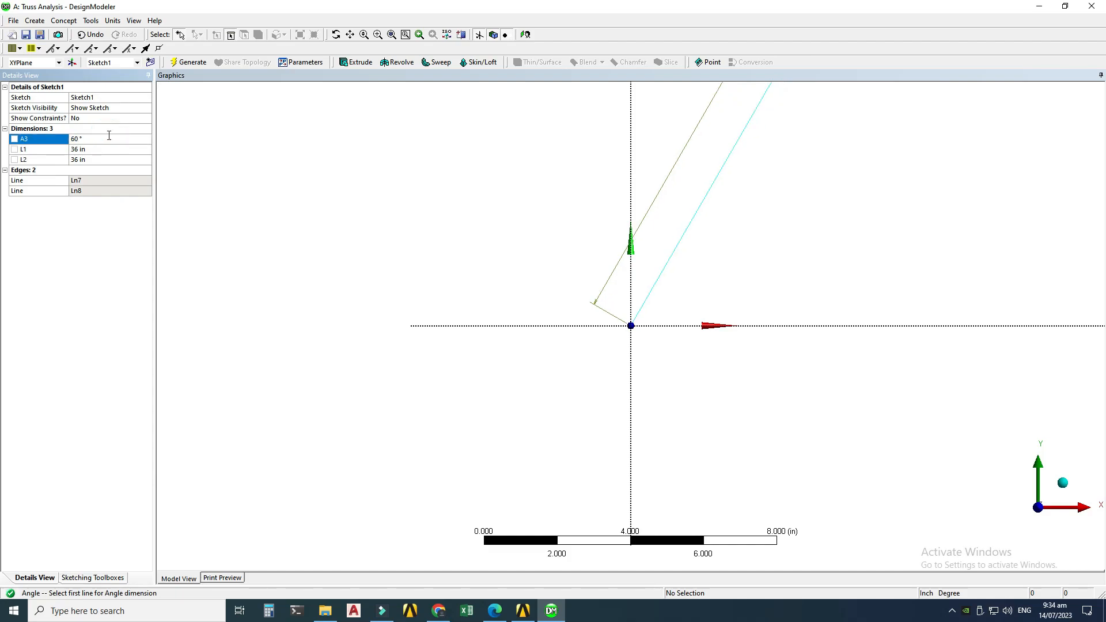
Step: Create a line body from the sketch with Lines From Sketches and generate it
{"action": "left_click", "coordinate": [391, 35]}
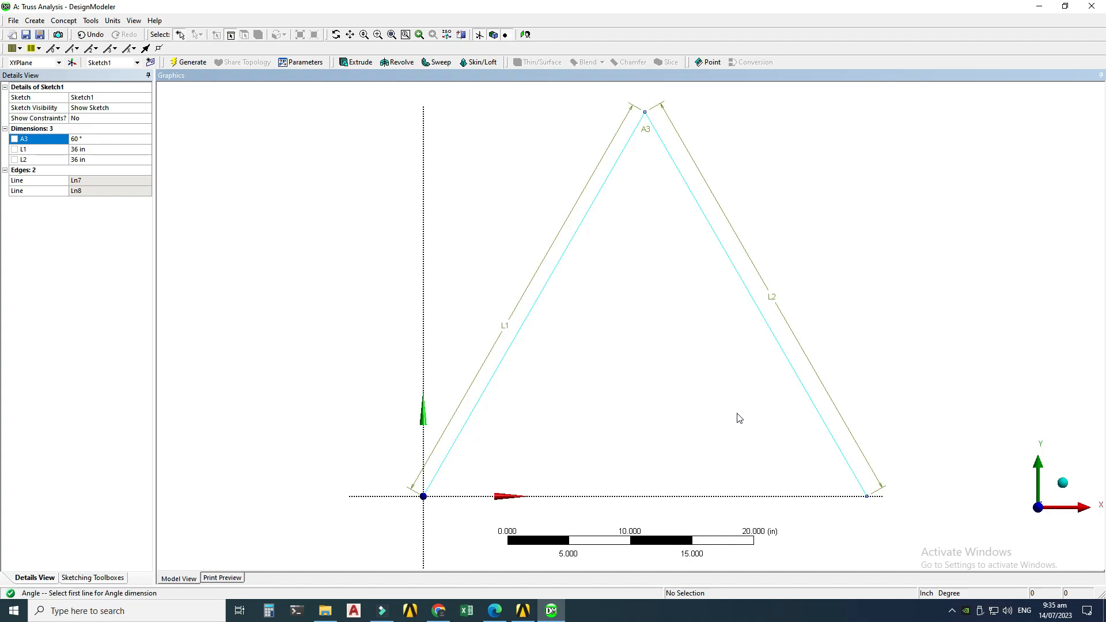
{"action": "left_click", "coordinate": [63, 22]}
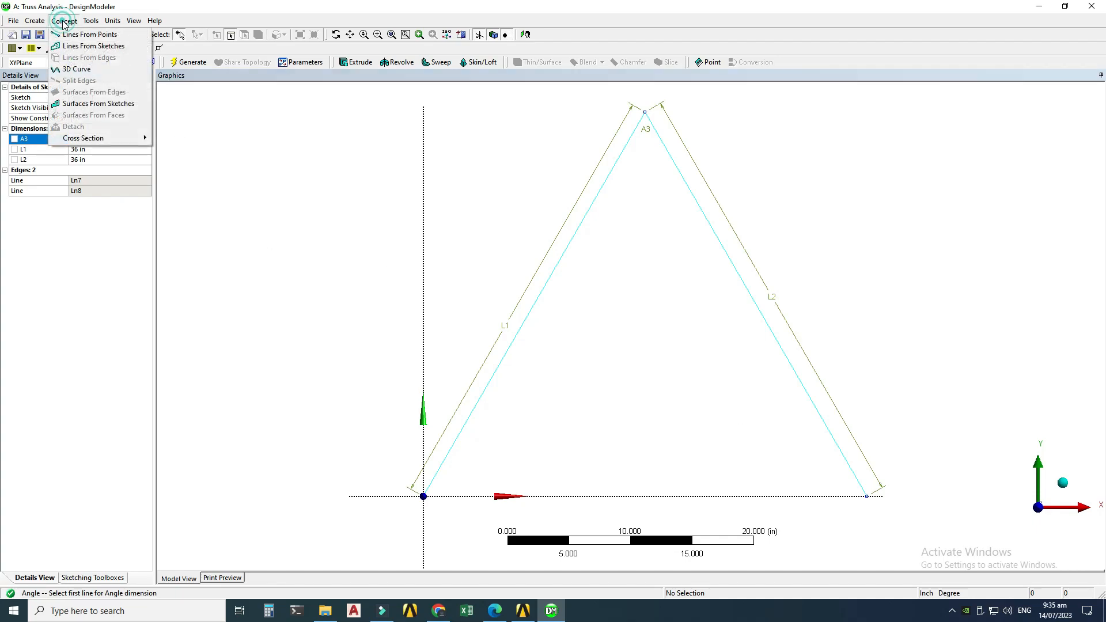
{"action": "left_click", "coordinate": [80, 46]}
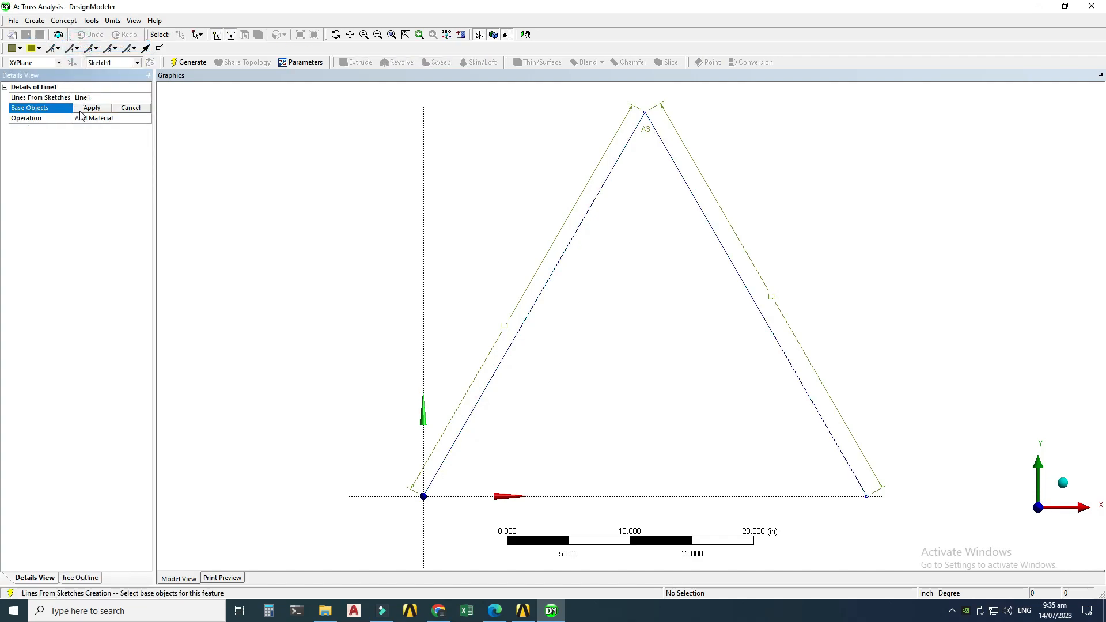
{"action": "left_click", "coordinate": [538, 299]}
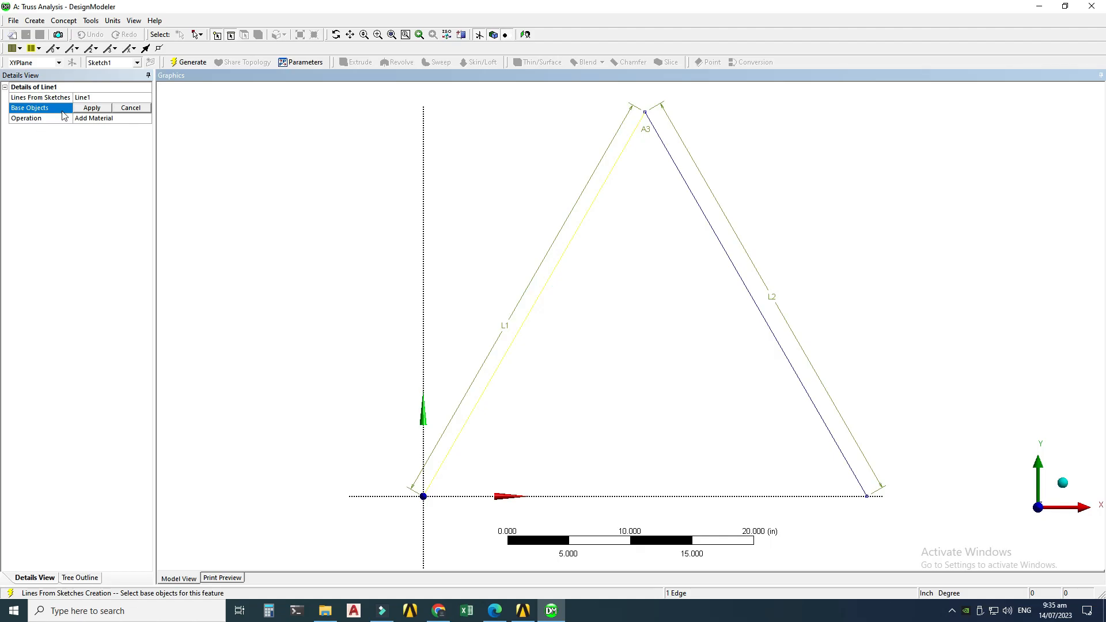
{"action": "left_click", "coordinate": [82, 109]}
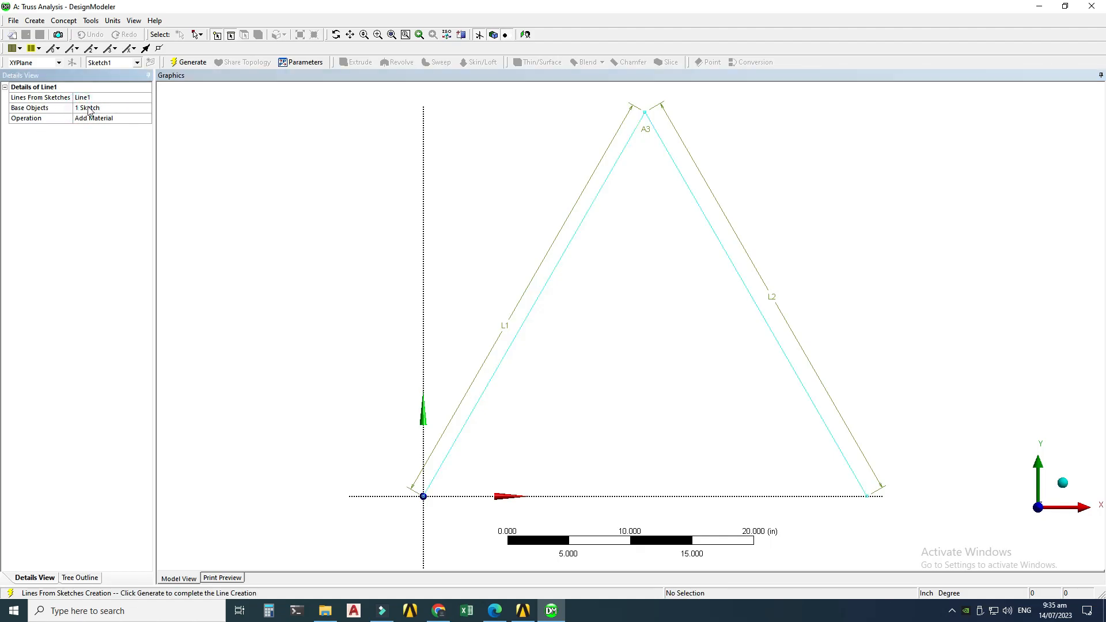
{"action": "left_click", "coordinate": [182, 62]}
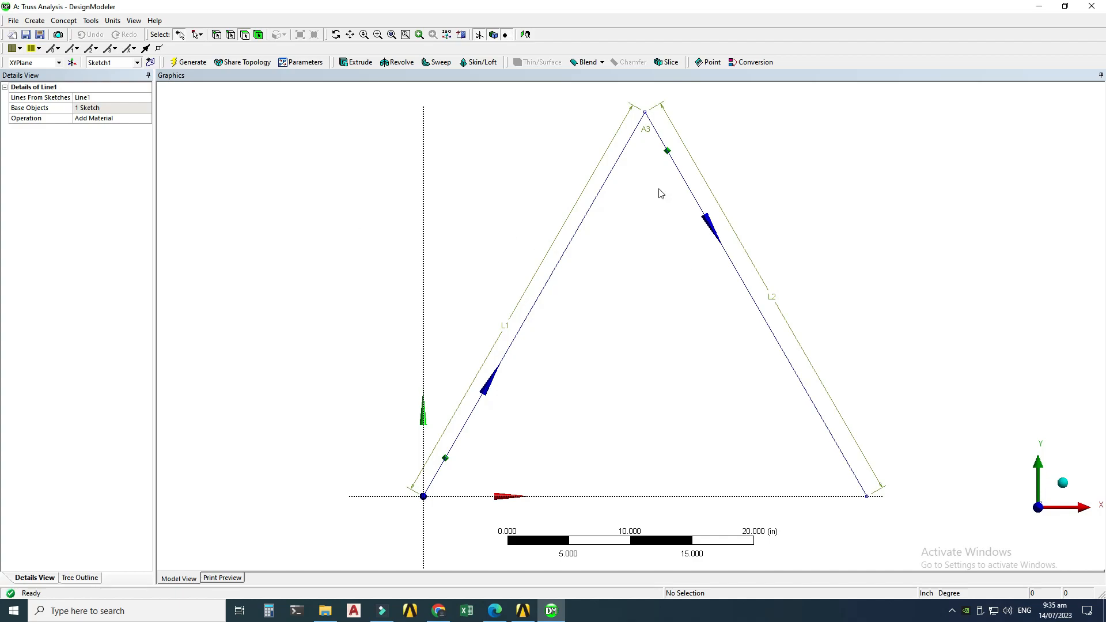
Step: Examine the generated line body in the 3D view and the model tree
{"action": "mouse_move", "coordinate": [664, 305]}
{"action": "middle_mouse_down"}
{"action": "mouse_move", "coordinate": [585, 338]}
{"action": "mouse_move", "coordinate": [568, 359]}
{"action": "middle_mouse_up"}
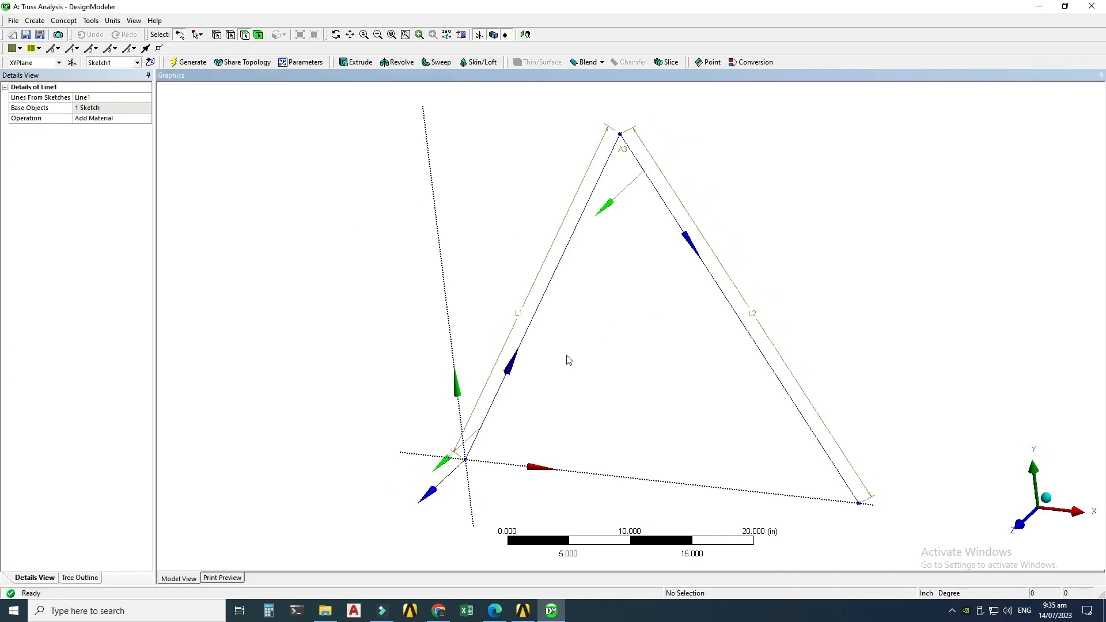
{"action": "left_click", "coordinate": [79, 577]}
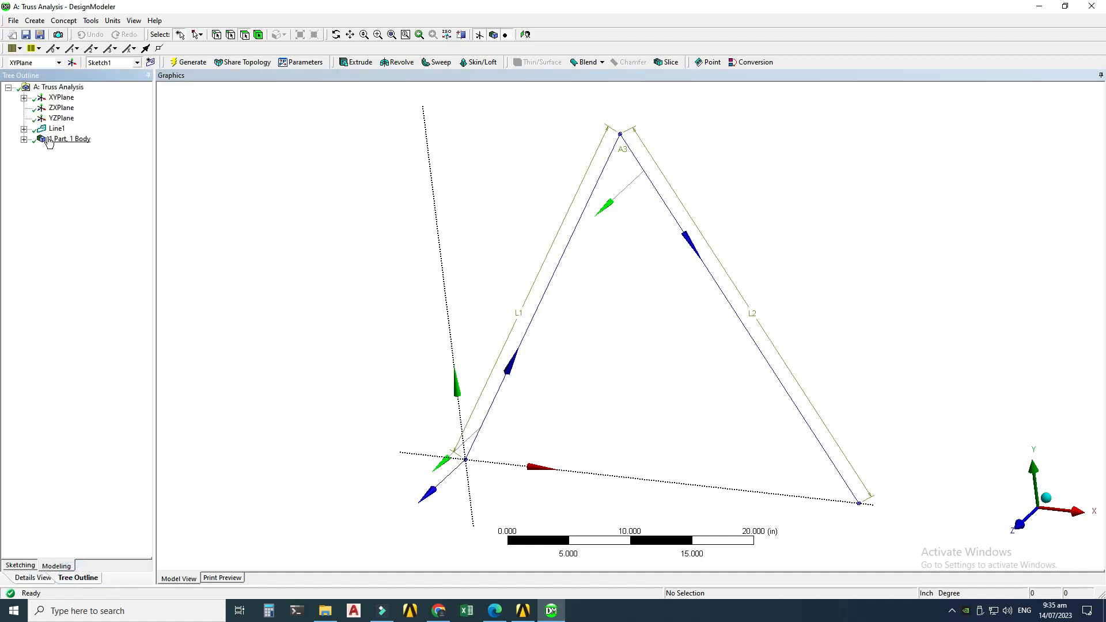
{"action": "left_click", "coordinate": [24, 139]}
{"action": "left_click", "coordinate": [79, 150]}
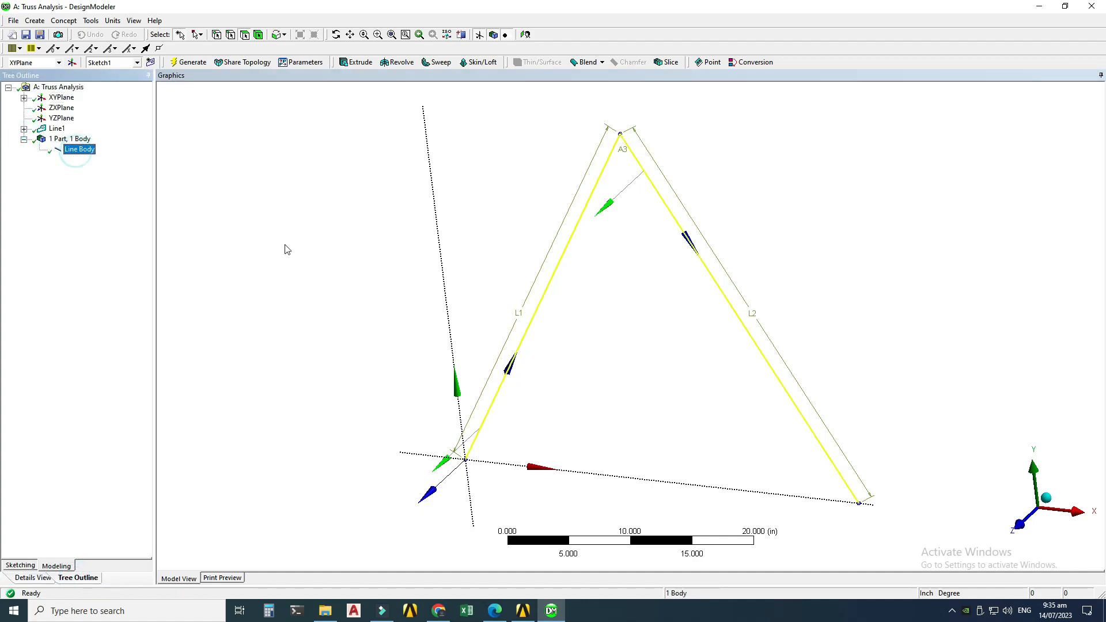
{"action": "left_click", "coordinate": [332, 215]}
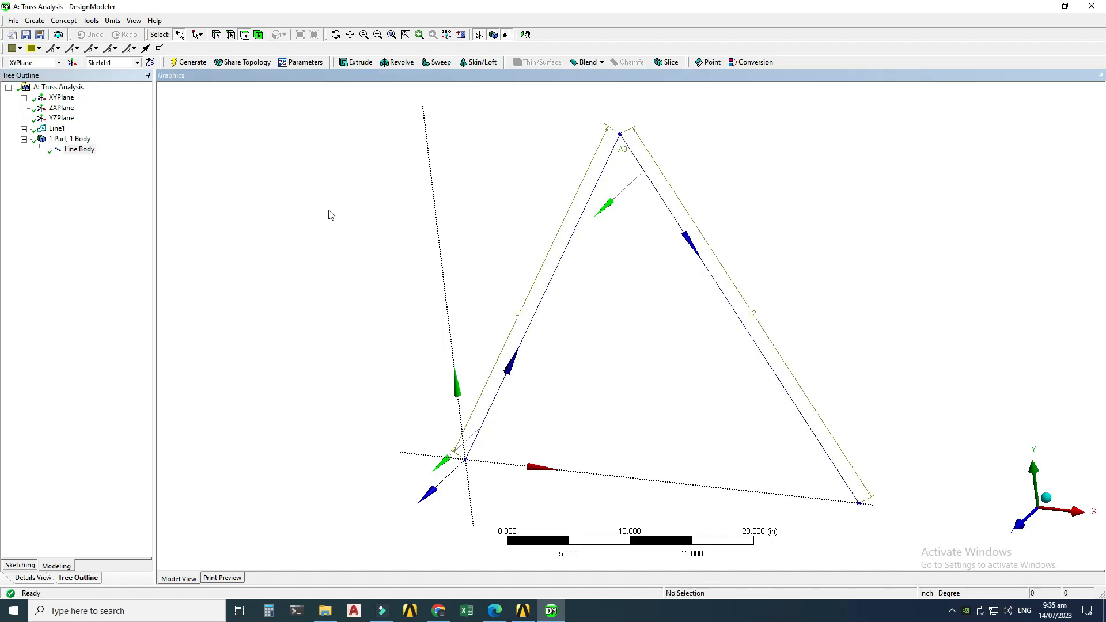
Step: Consult the textbook problem, then add a Circular cross section and set its radius to 0.8556358678 in
{"action": "left_click", "coordinate": [494, 611]}
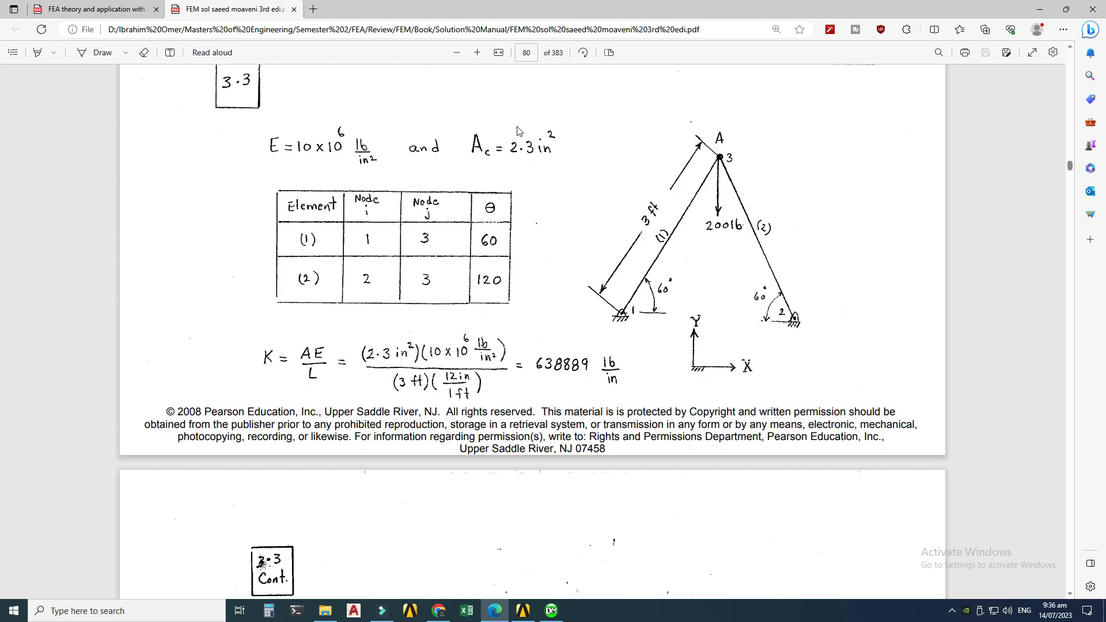
{"action": "left_click", "coordinate": [551, 611]}
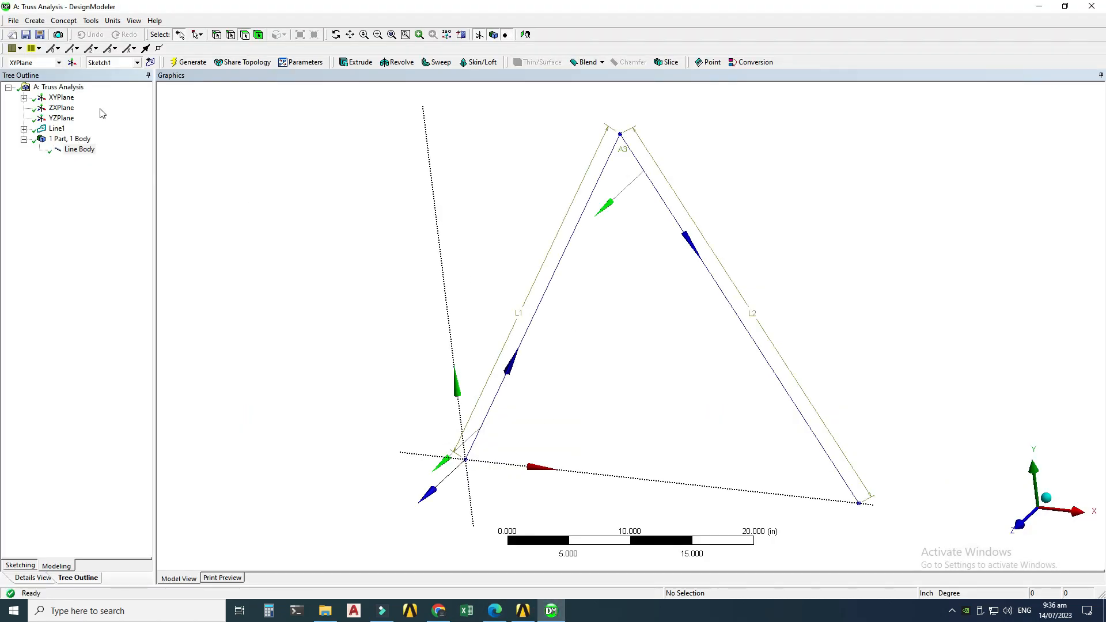
{"action": "left_click", "coordinate": [68, 20]}
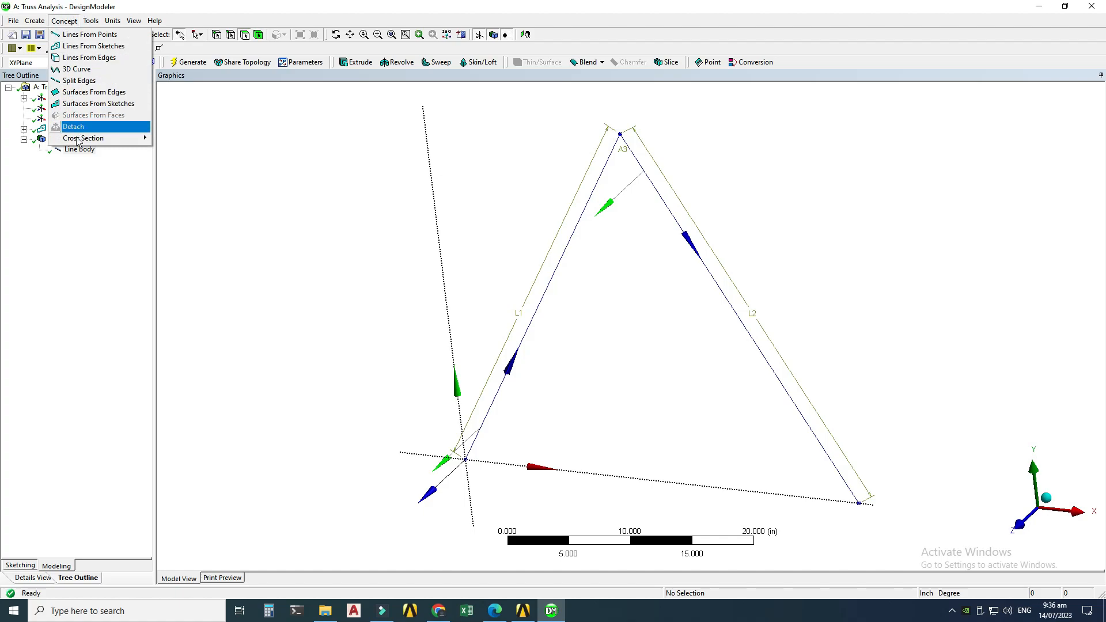
{"action": "mouse_move", "coordinate": [82, 139]}
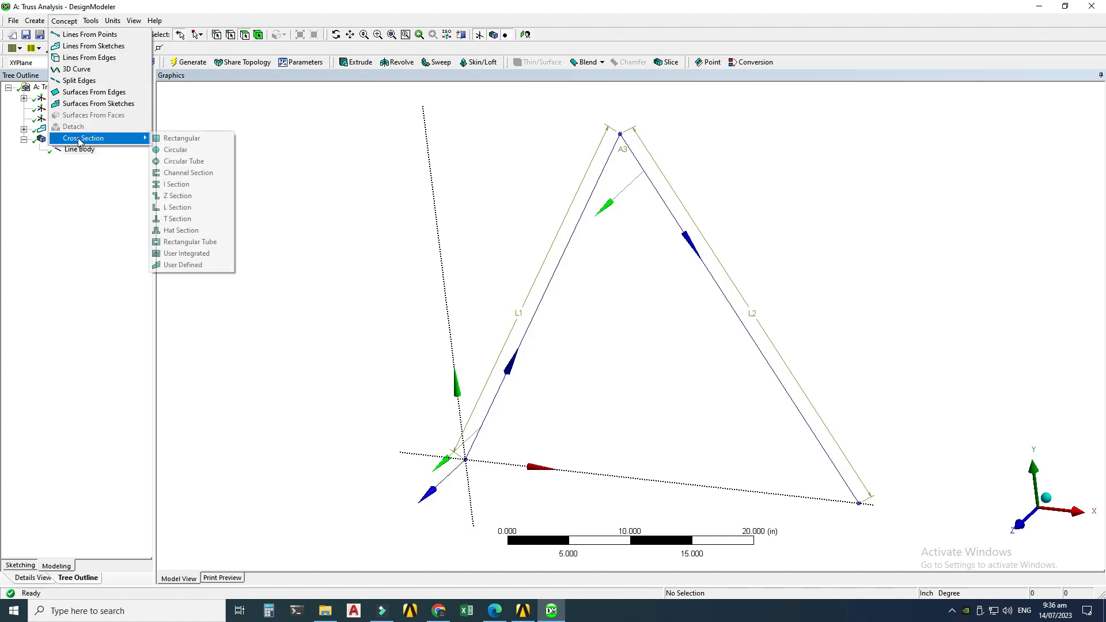
{"action": "left_click", "coordinate": [179, 150]}
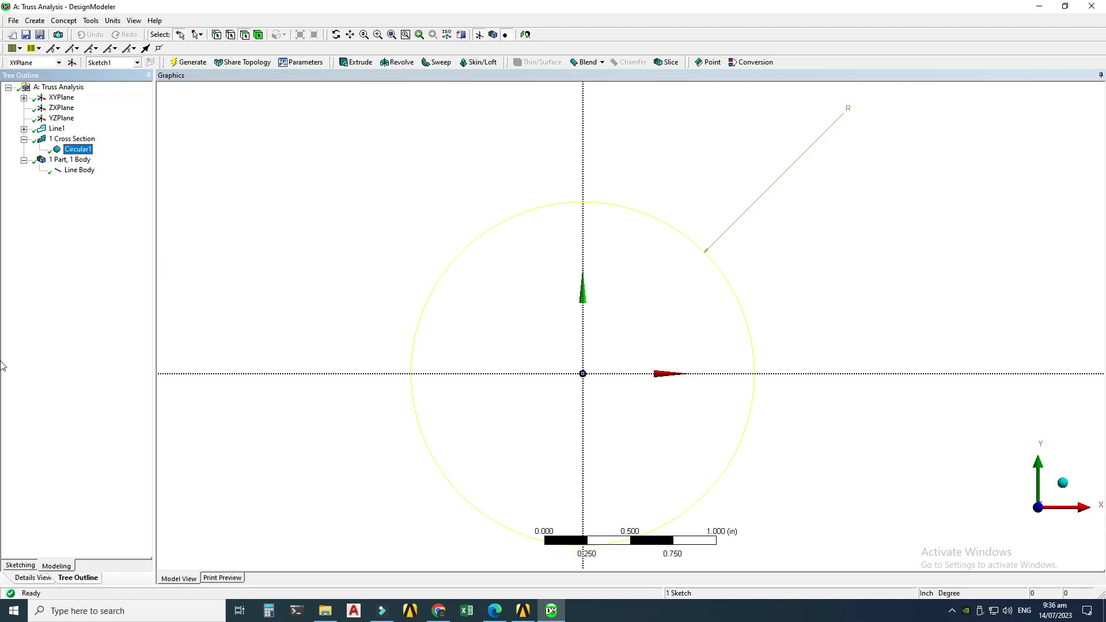
{"action": "left_click", "coordinate": [23, 577]}
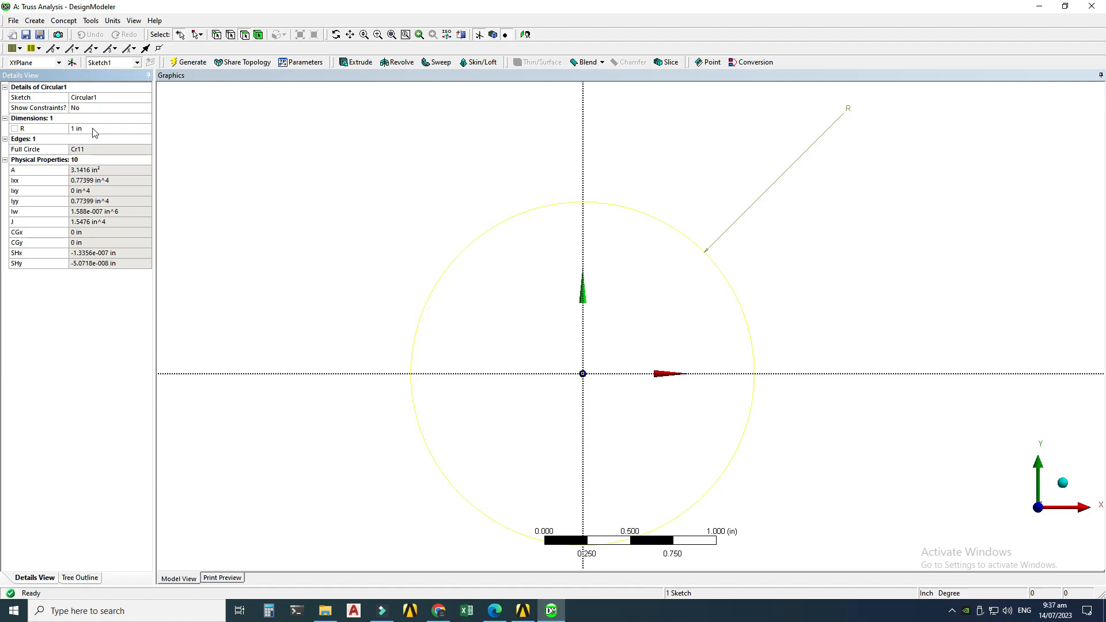
{"action": "left_click", "coordinate": [94, 130]}
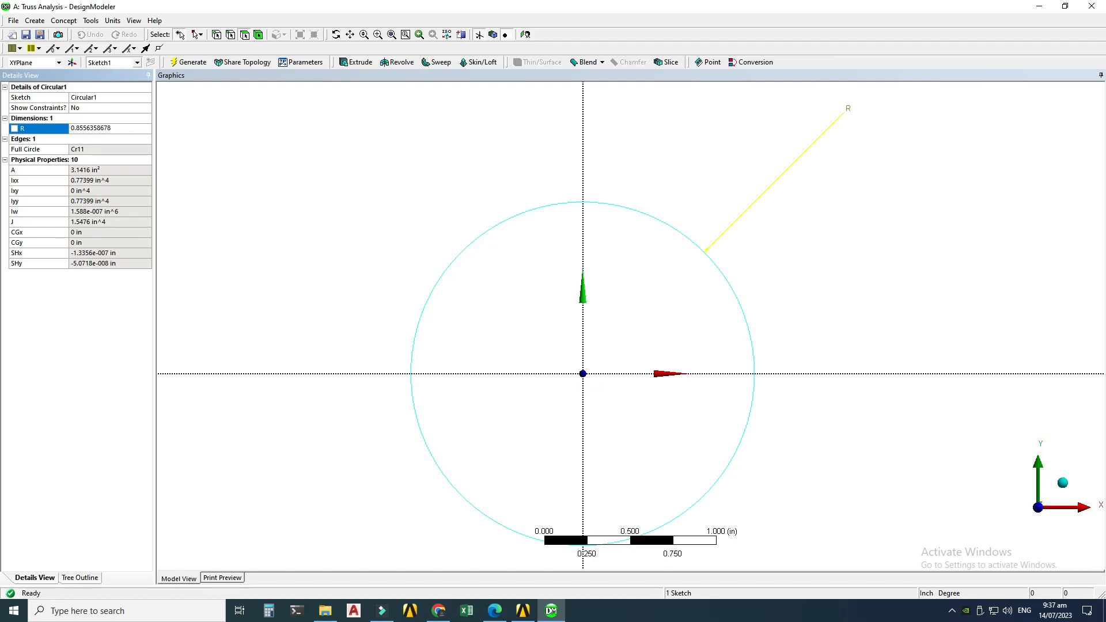
{"action": "key", "text": "Return"}
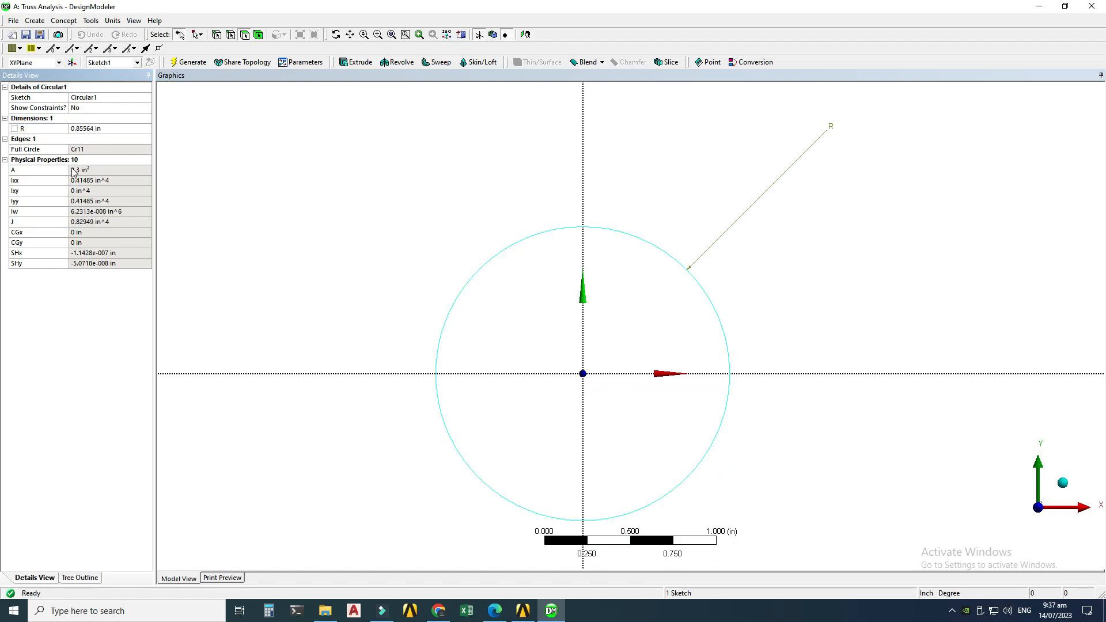
Step: Assign the Circular1 cross section to the line body and generate the model
{"action": "left_click", "coordinate": [494, 610]}
{"action": "left_click", "coordinate": [551, 611]}
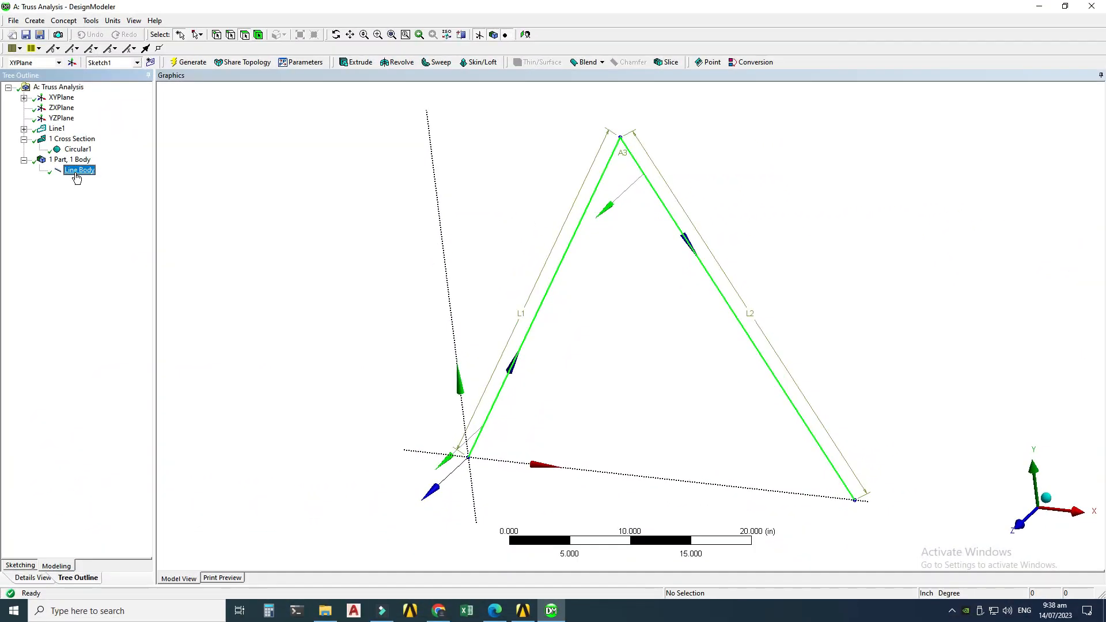
{"action": "left_click", "coordinate": [79, 170]}
{"action": "left_click", "coordinate": [19, 578]}
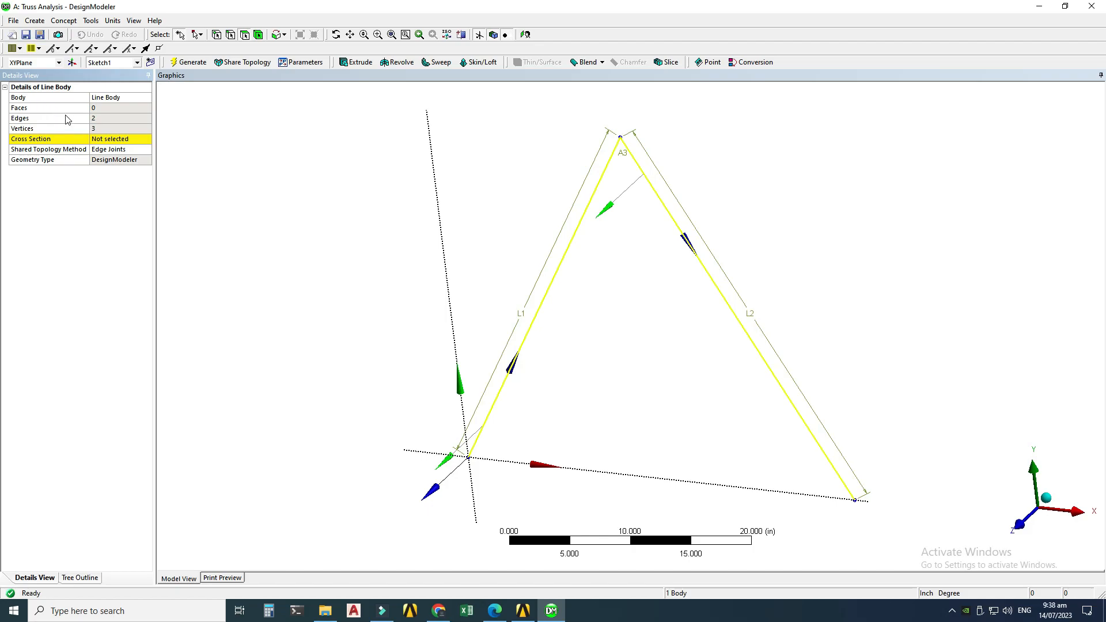
{"action": "left_click", "coordinate": [114, 142]}
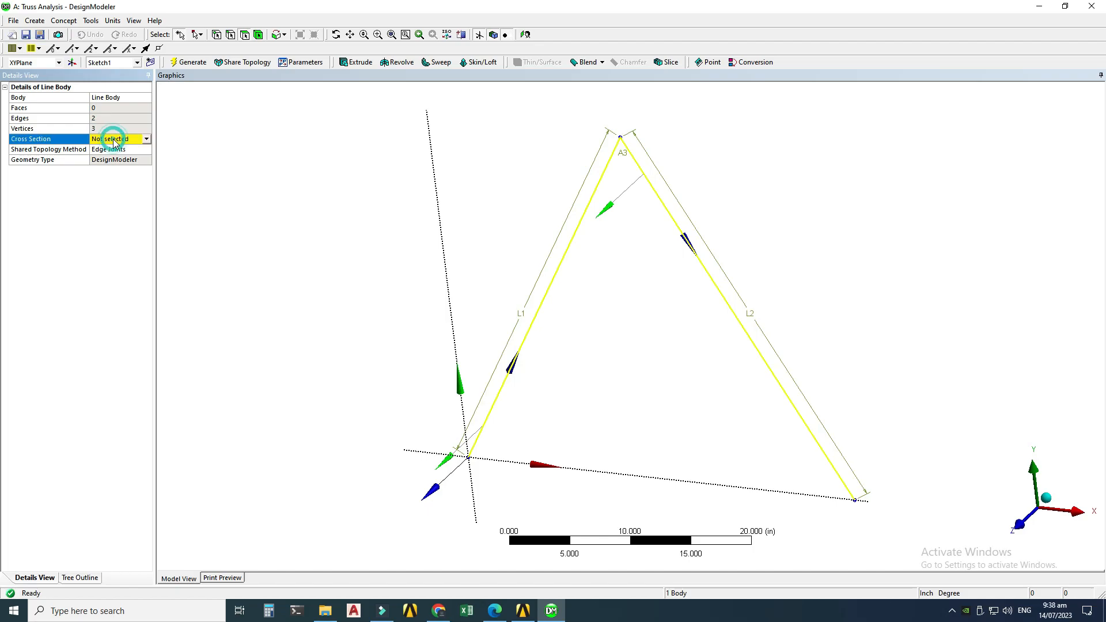
{"action": "left_click", "coordinate": [147, 140]}
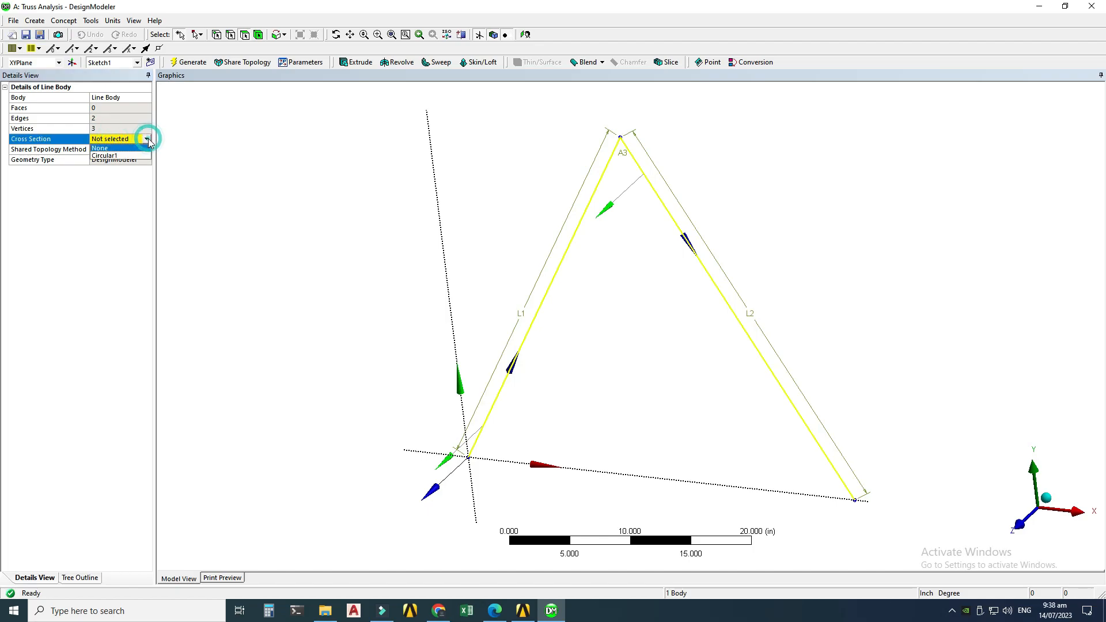
{"action": "left_click", "coordinate": [109, 155]}
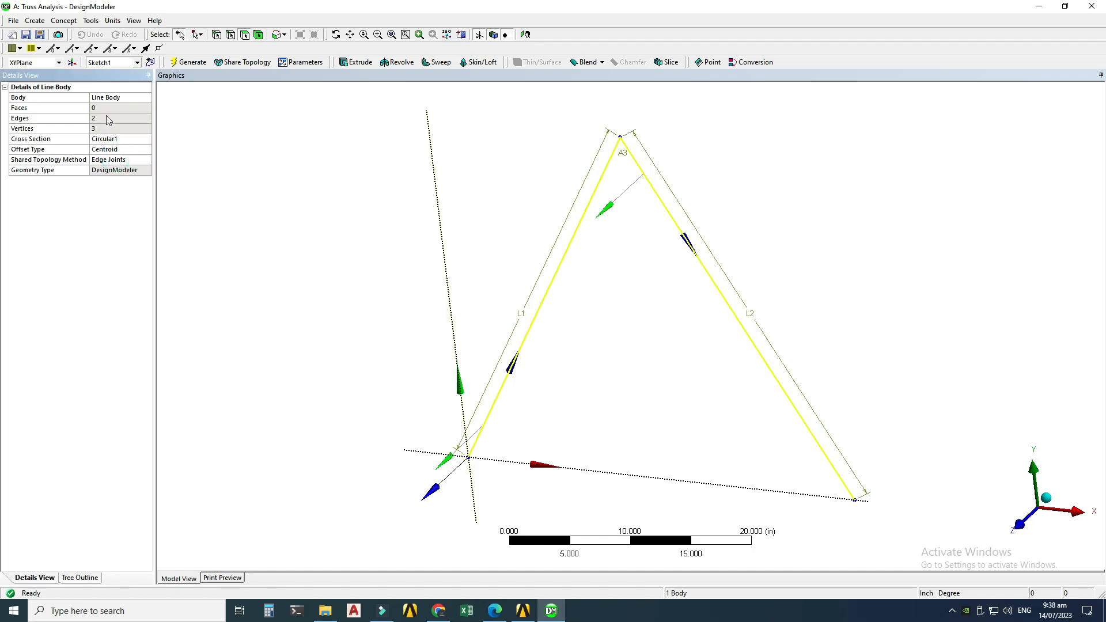
{"action": "left_click", "coordinate": [190, 62]}
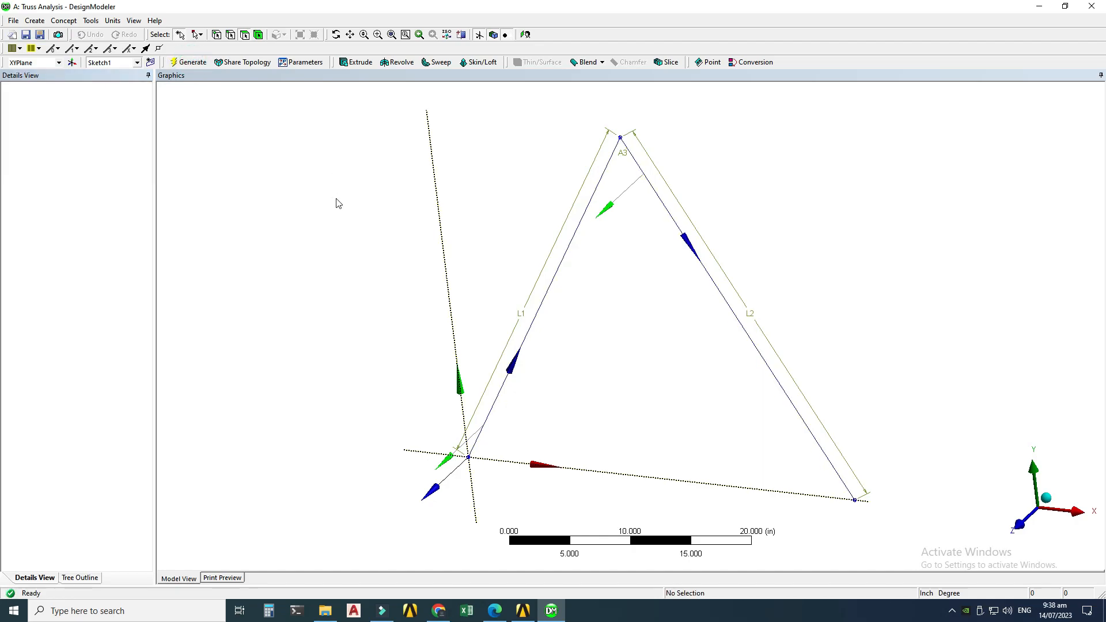
Step: Turn on cross section solids display and orbit the view to inspect the circular truss members
{"action": "left_click", "coordinate": [133, 21]}
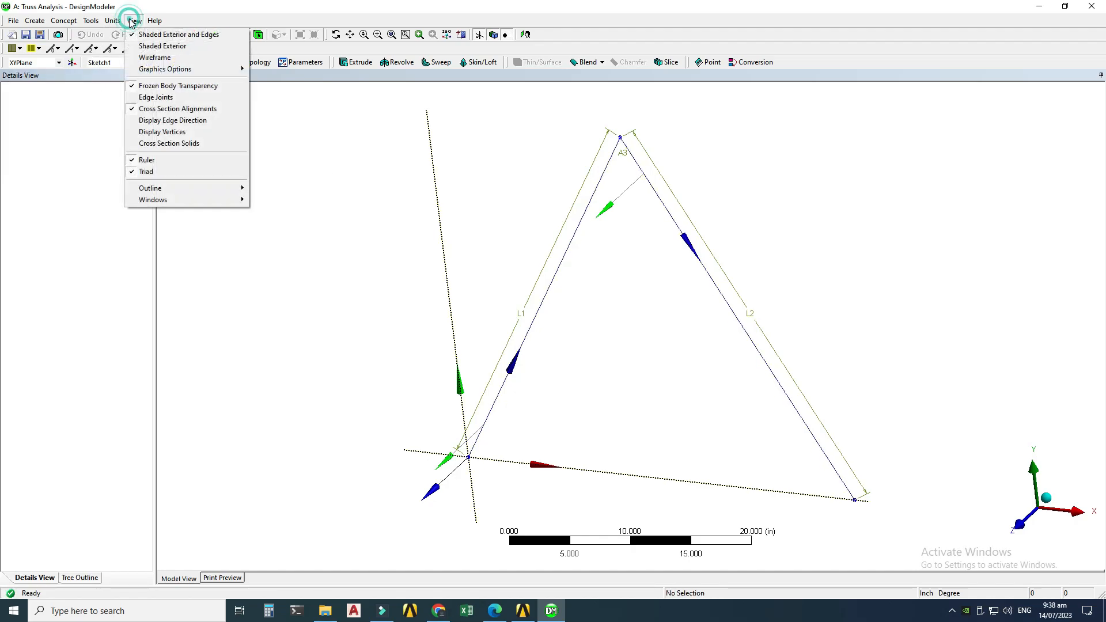
{"action": "left_click", "coordinate": [148, 143]}
{"action": "middle_click_drag", "start_coordinate": [701, 307], "coordinate": [717, 247]}
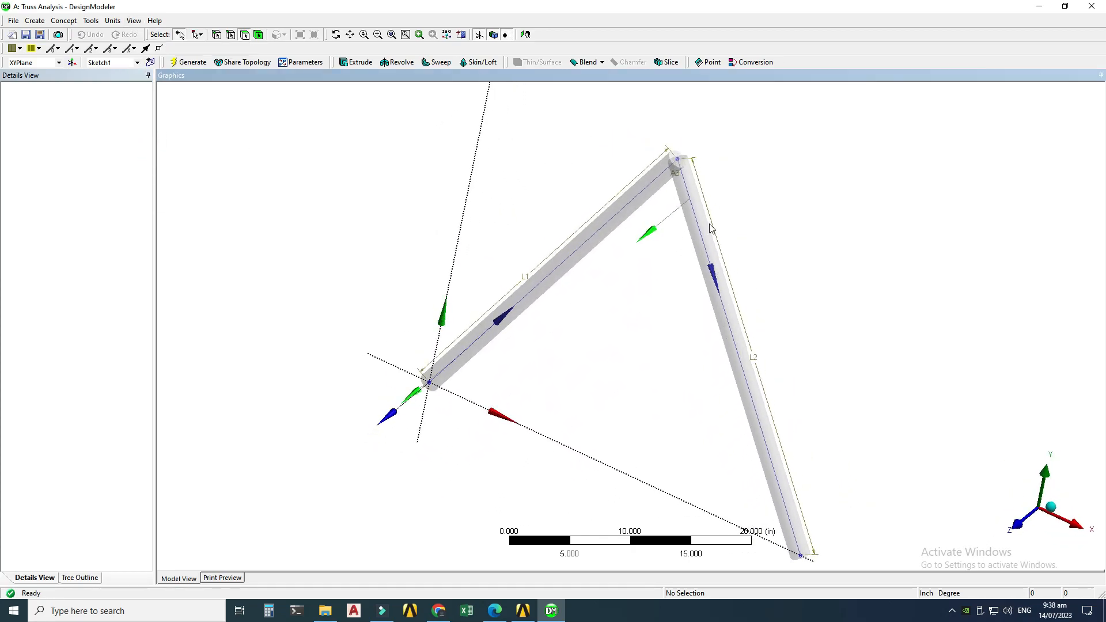
{"action": "middle_click_drag", "start_coordinate": [635, 269], "coordinate": [516, 298]}
{"action": "middle_click_drag", "start_coordinate": [535, 298], "coordinate": [707, 268]}
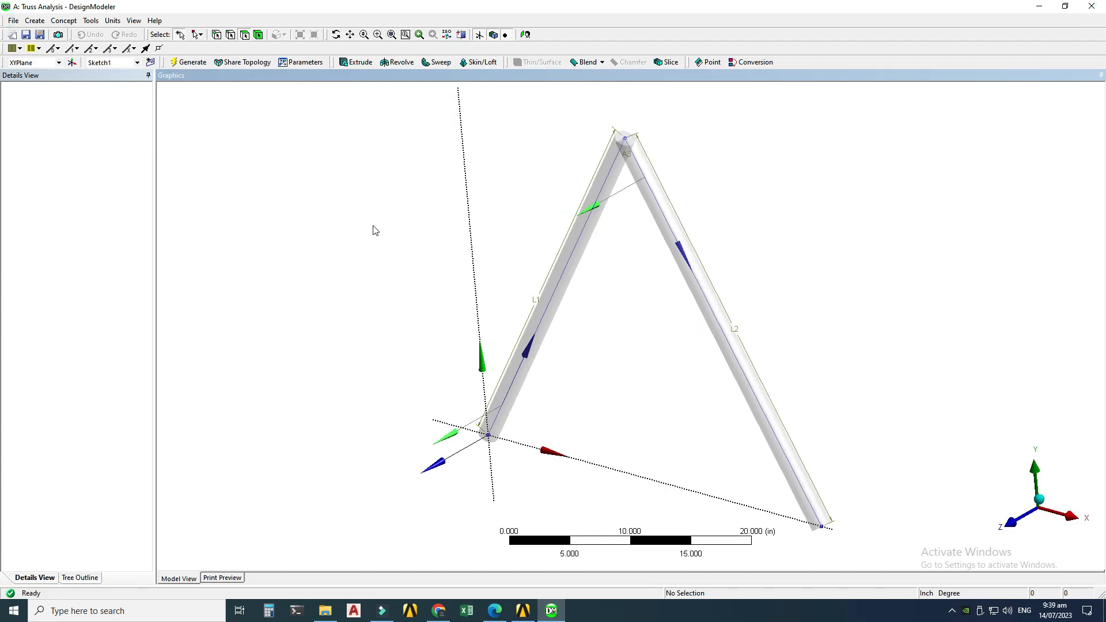
Step: Return to the Workbench project and open the Model cell in Mechanical
{"action": "key", "text": "alt+Tab"}
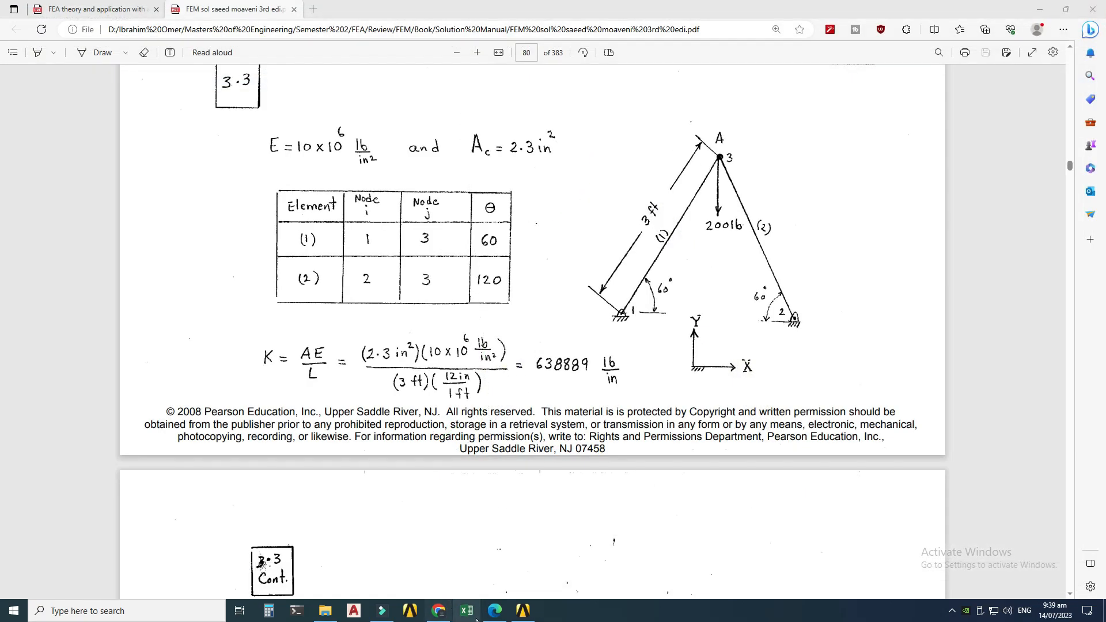
{"action": "left_click", "coordinate": [523, 610]}
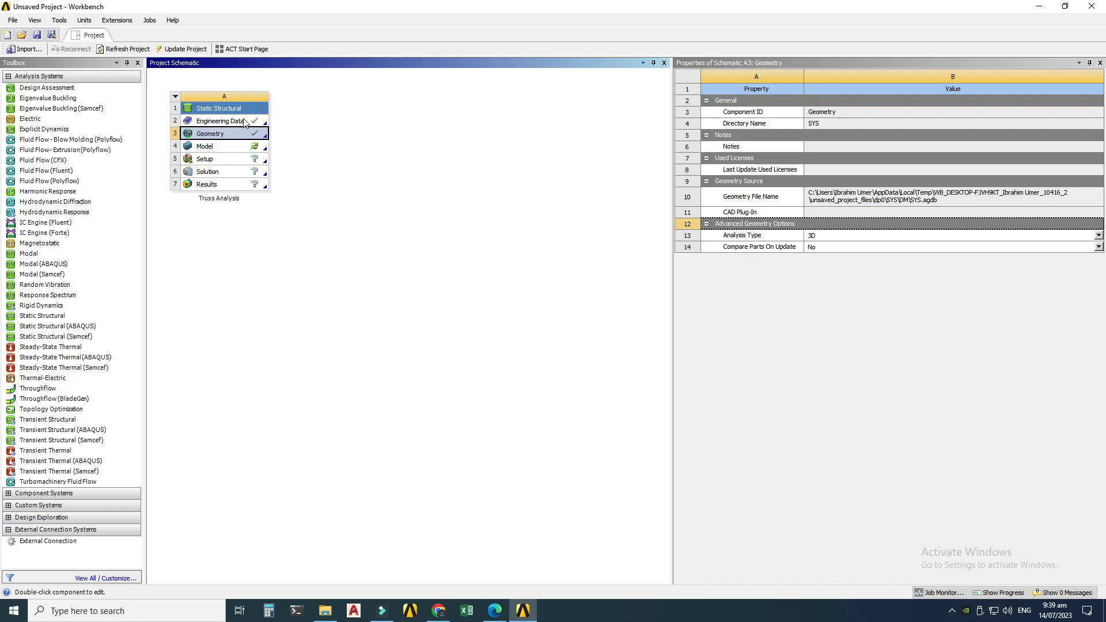
{"action": "left_click", "coordinate": [206, 149]}
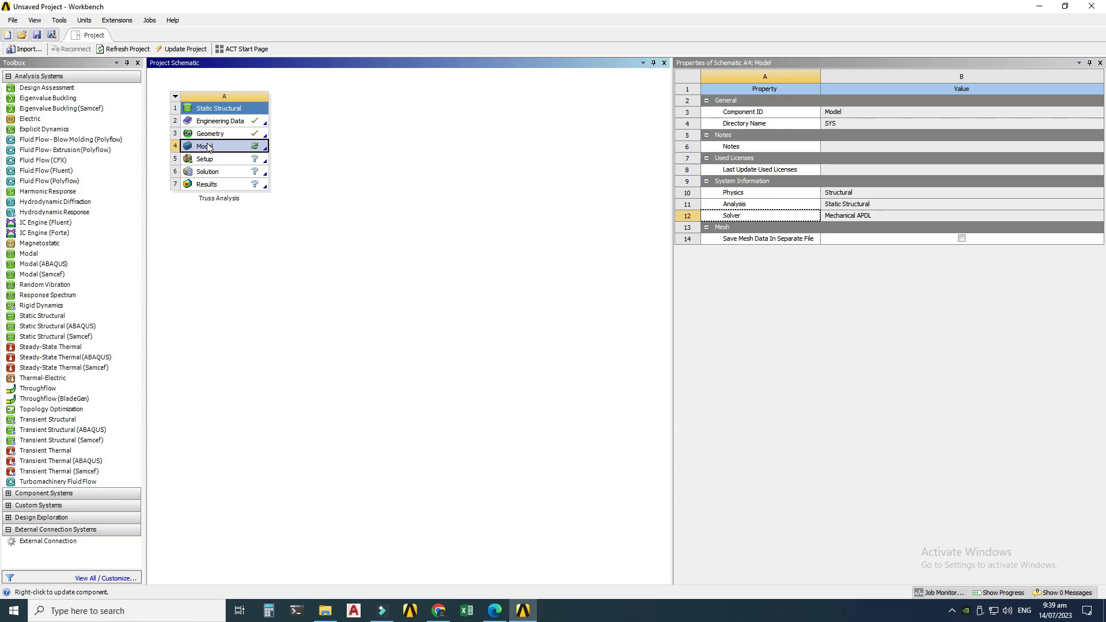
{"action": "double_click", "coordinate": [217, 147]}
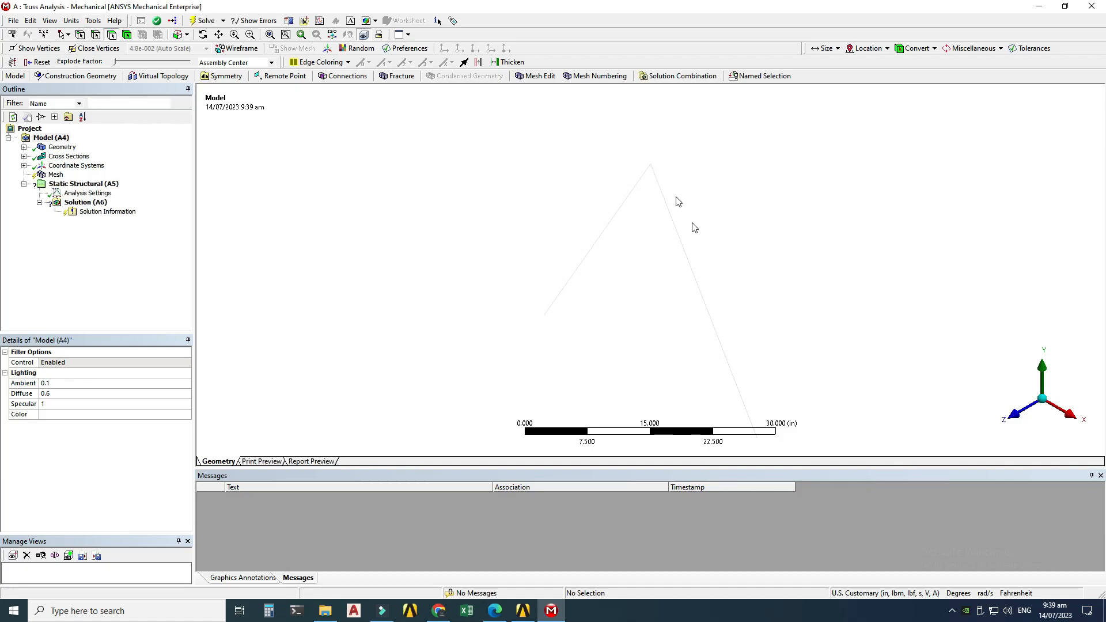
Step: Turn on cross section solids display in Mechanical and rotate the view to inspect the members
{"action": "left_click", "coordinate": [50, 21]}
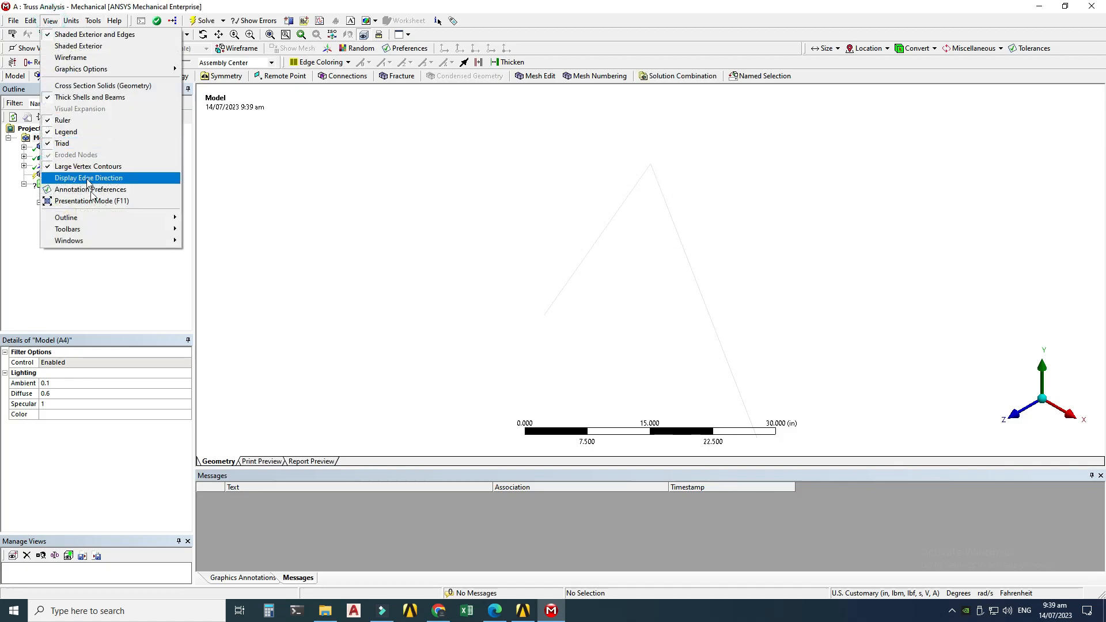
{"action": "left_click", "coordinate": [101, 85]}
{"action": "middle_click_drag", "start_coordinate": [596, 333], "coordinate": [705, 334]}
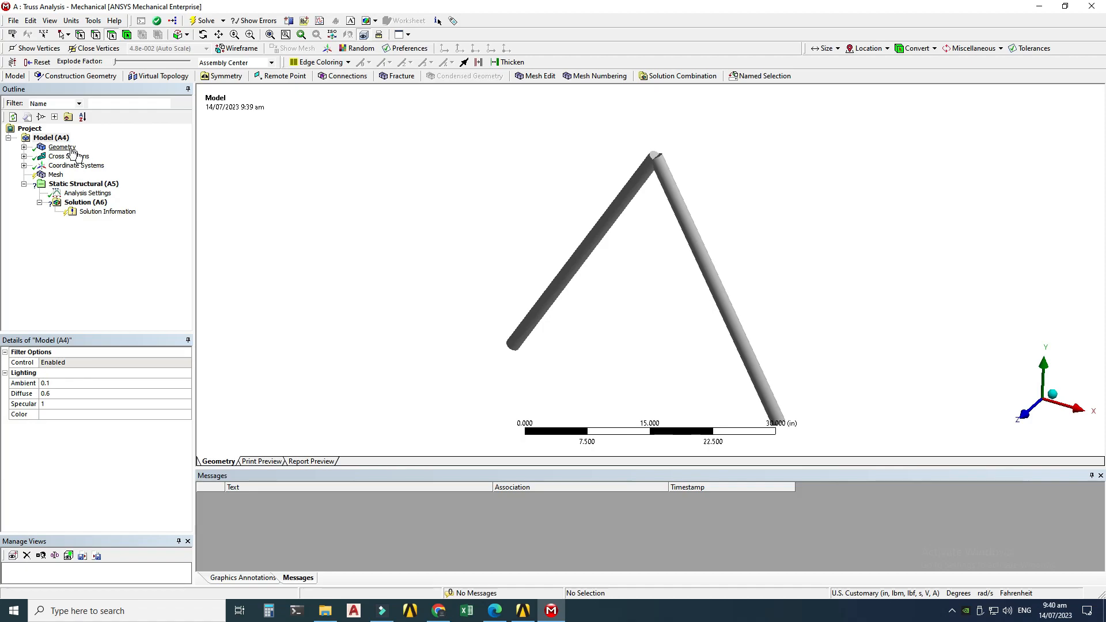
Step: Examine the line body's details, including its cross section and material assignment, and the coordinate systems
{"action": "left_click", "coordinate": [23, 147]}
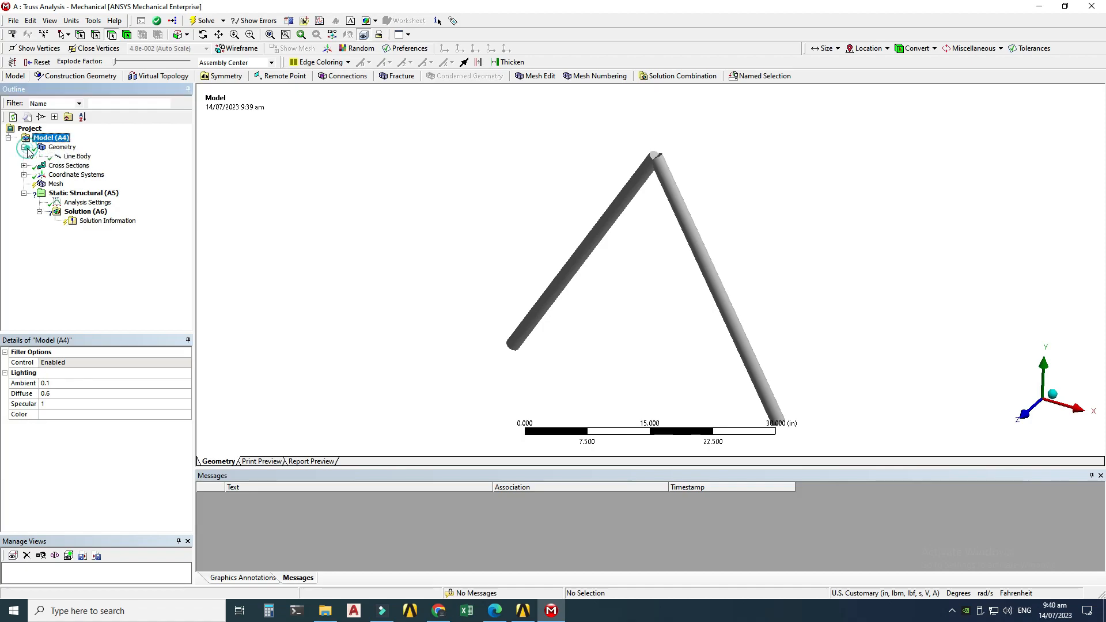
{"action": "left_click", "coordinate": [69, 157]}
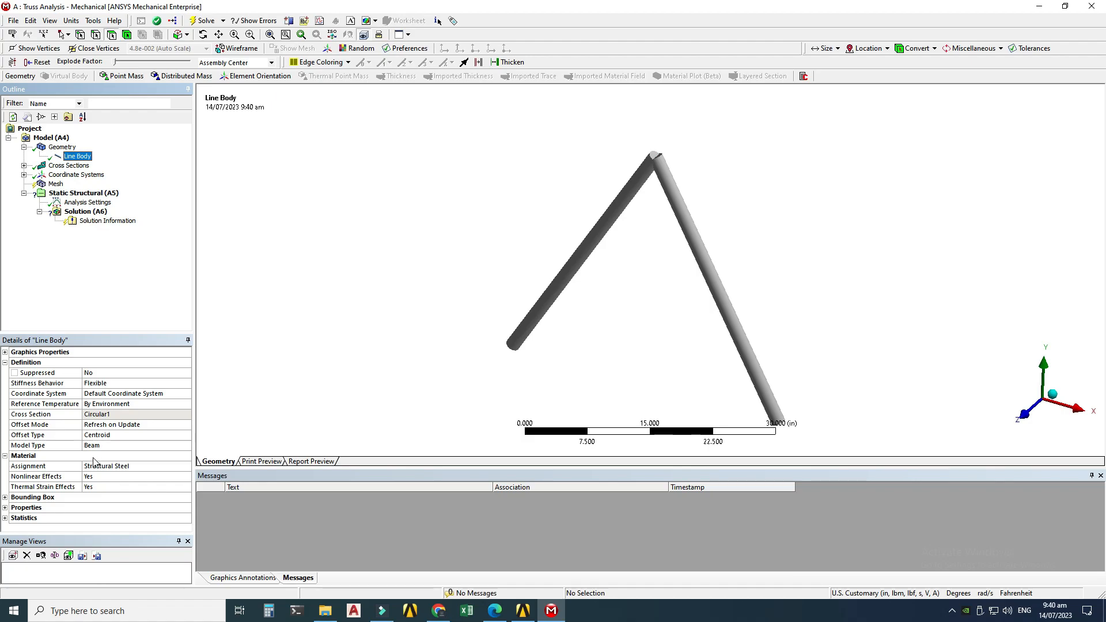
{"action": "left_click", "coordinate": [123, 466]}
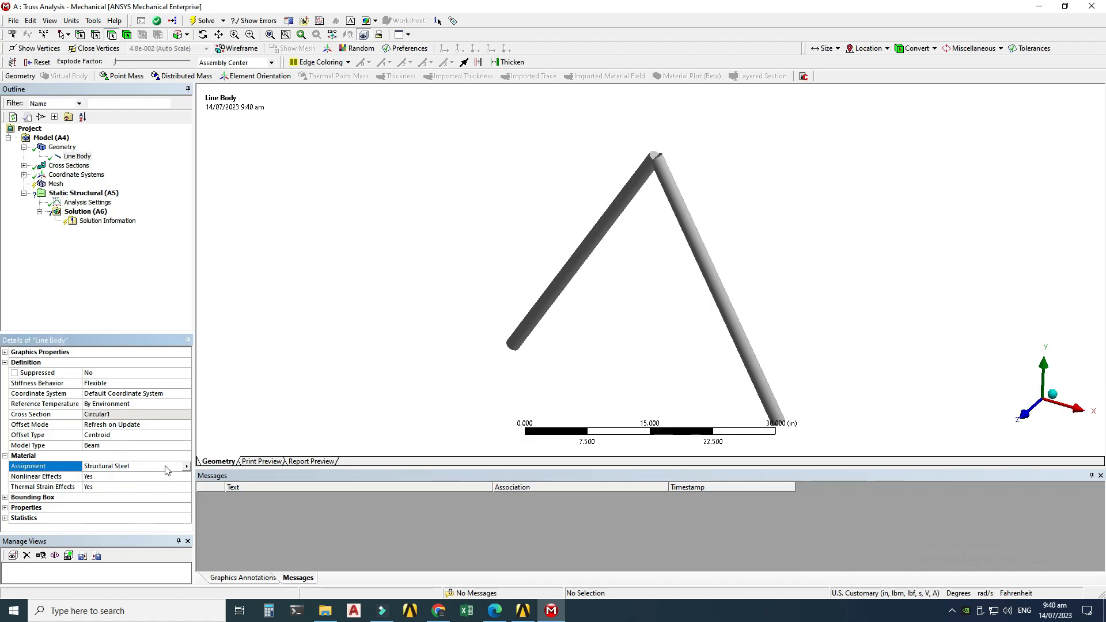
{"action": "left_click", "coordinate": [72, 175]}
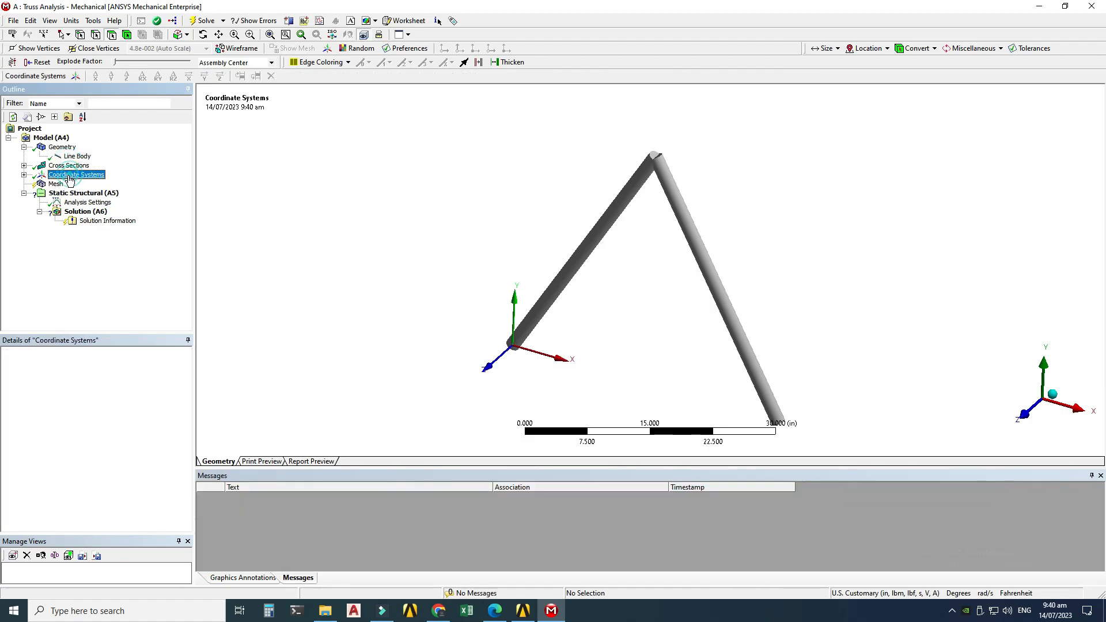
Step: Generate the mesh on the line body
{"action": "left_click", "coordinate": [56, 184]}
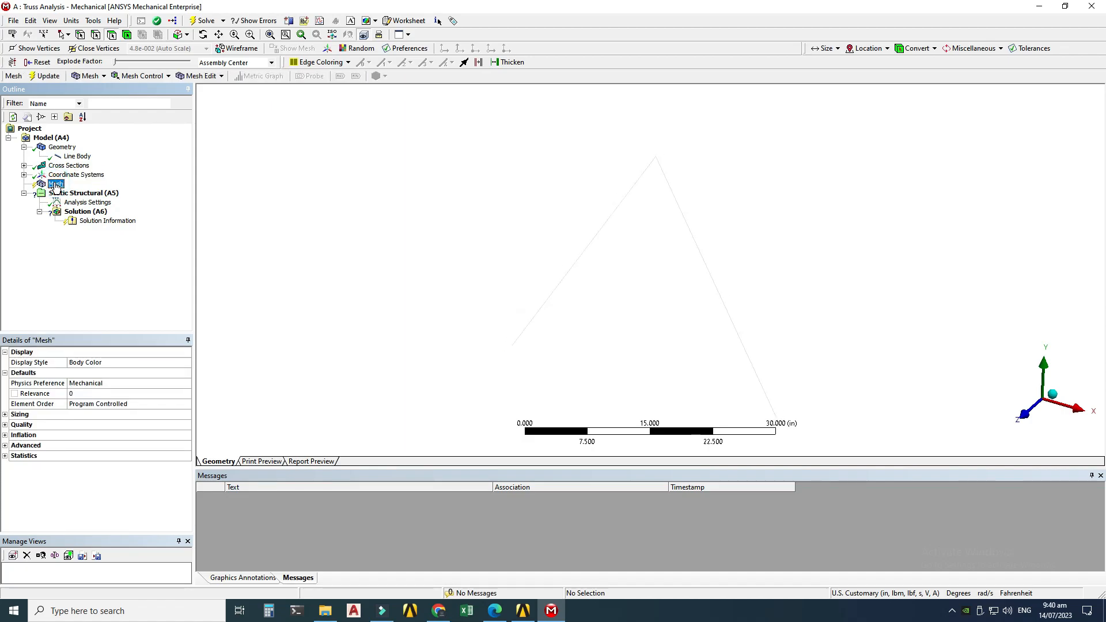
{"action": "right_click", "coordinate": [56, 185]}
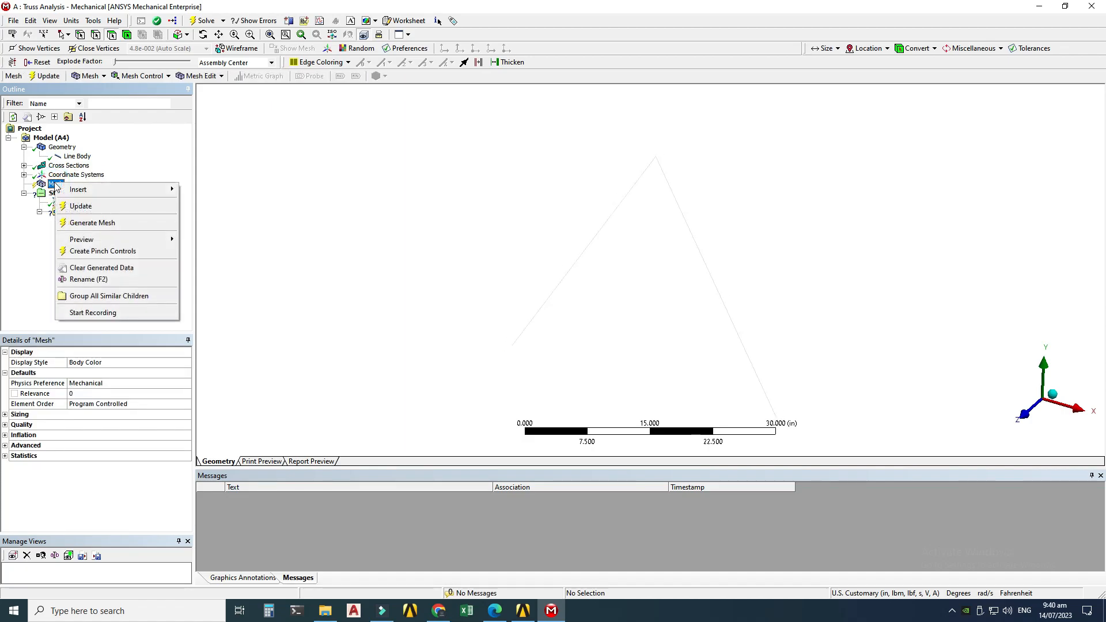
{"action": "left_click", "coordinate": [81, 226]}
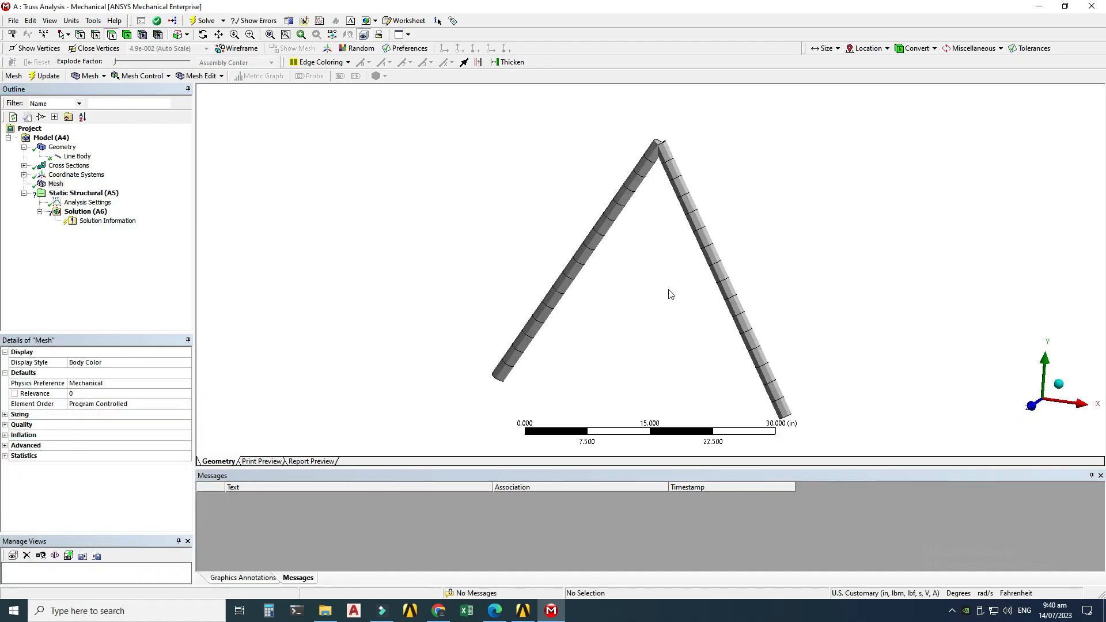
{"action": "middle_click_drag", "start_coordinate": [670, 294], "coordinate": [617, 289]}
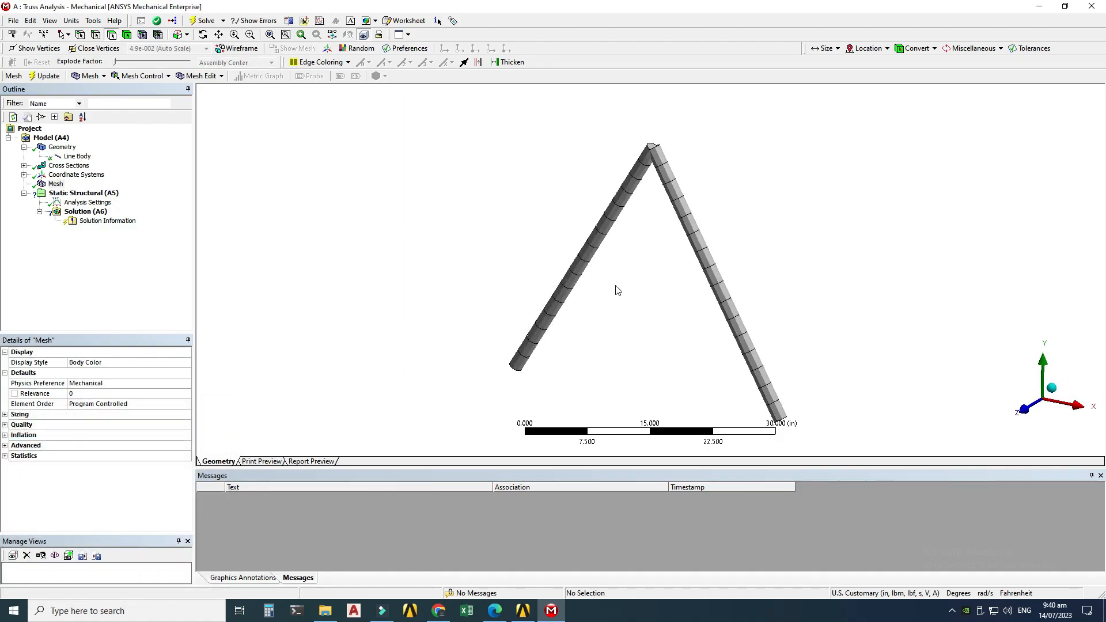
{"action": "middle_click_drag", "start_coordinate": [643, 167], "coordinate": [675, 198]}
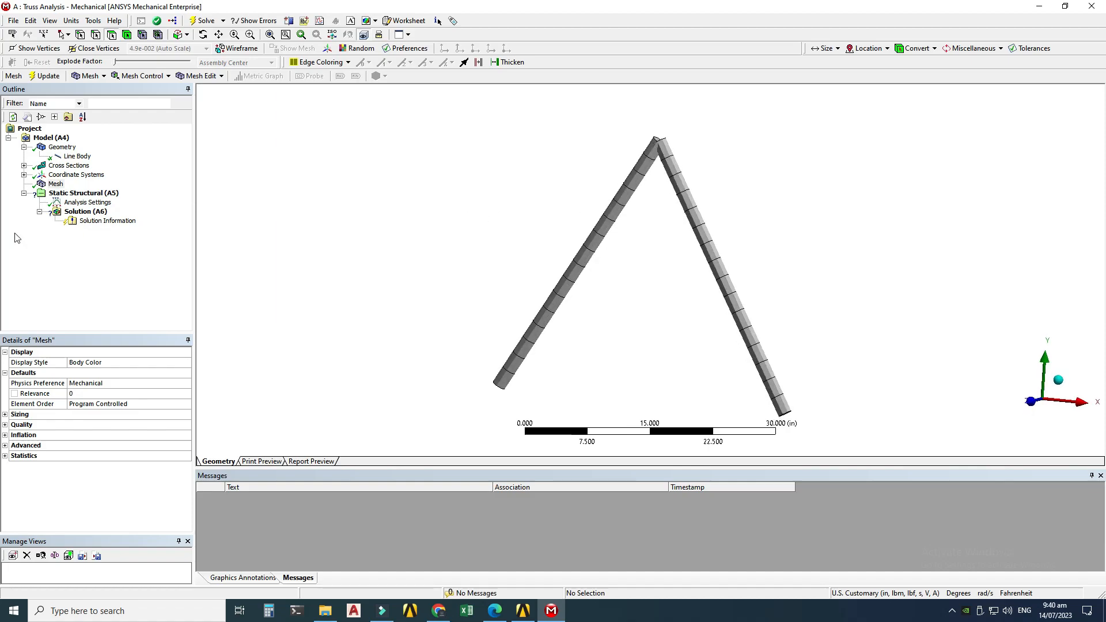
Step: Insert a mesh Sizing control and scope it to both truss edges using the edge selection filter
{"action": "left_click", "coordinate": [56, 184]}
{"action": "right_click", "coordinate": [55, 185]}
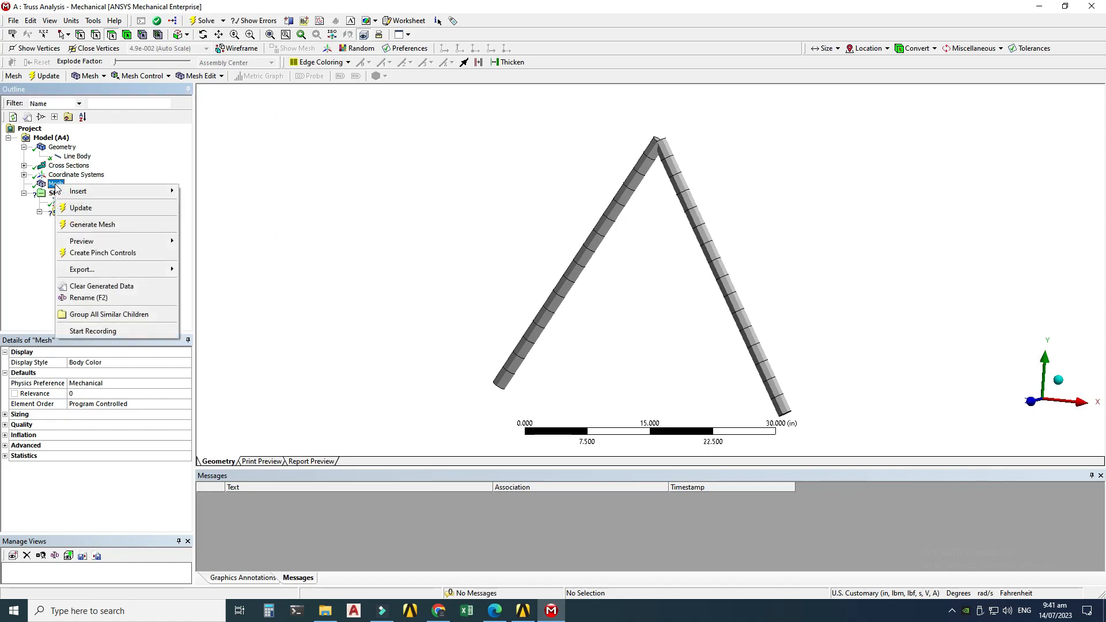
{"action": "mouse_move", "coordinate": [92, 191]}
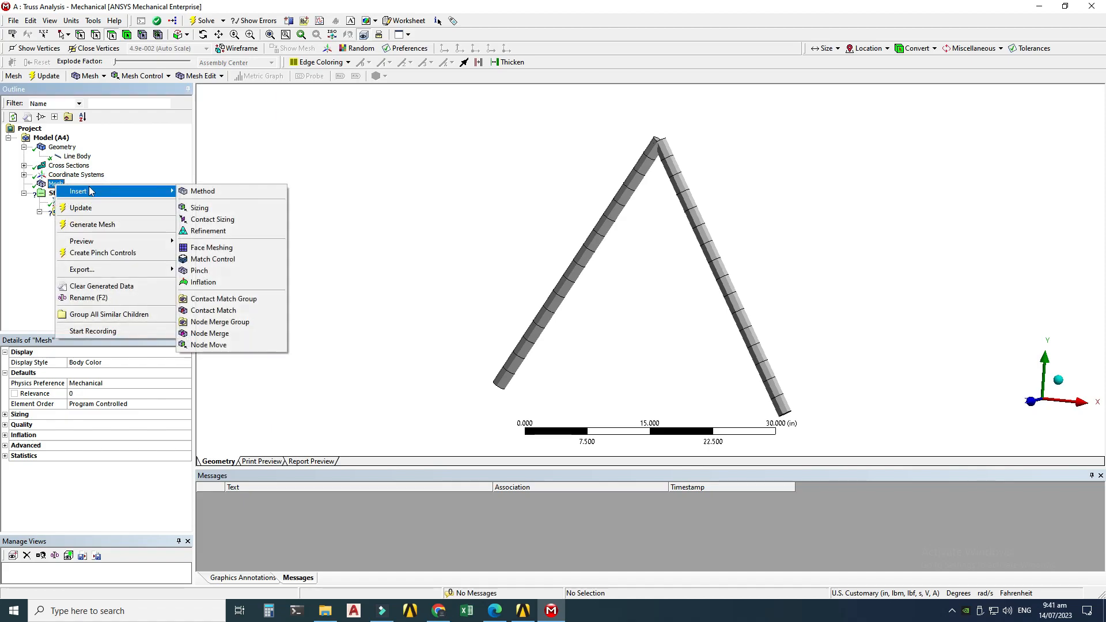
{"action": "left_click", "coordinate": [225, 210]}
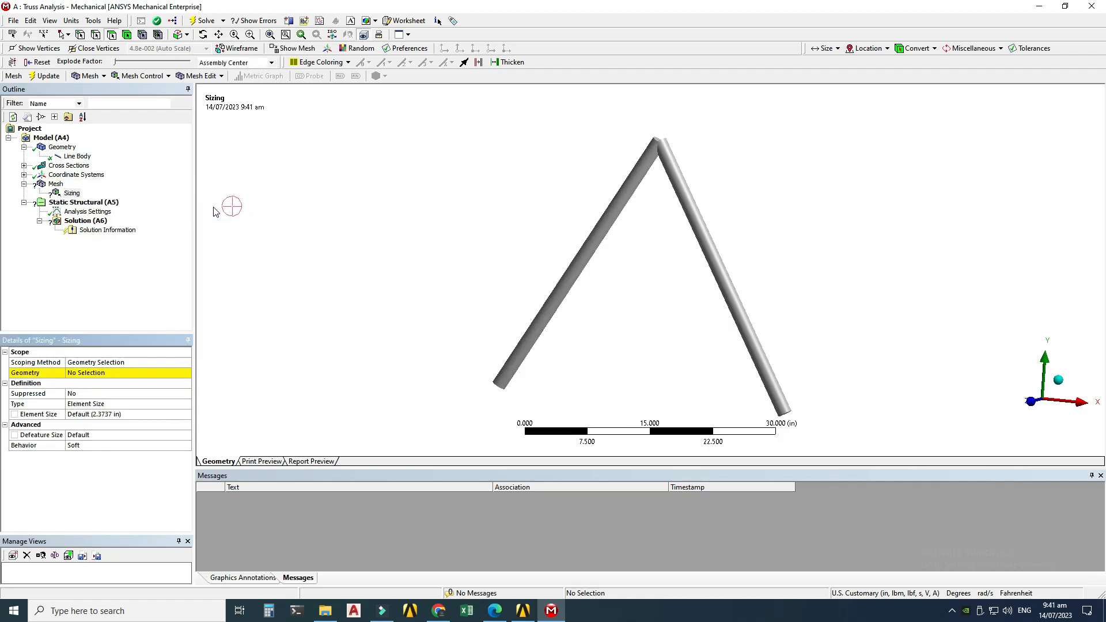
{"action": "left_click", "coordinate": [96, 35]}
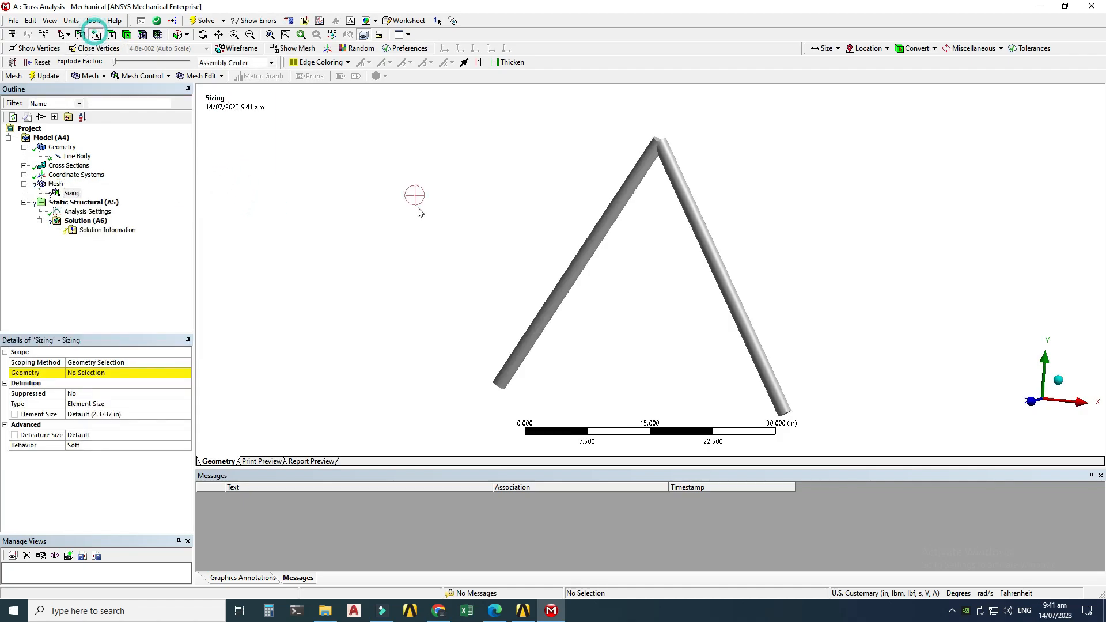
{"action": "left_click", "coordinate": [562, 294]}
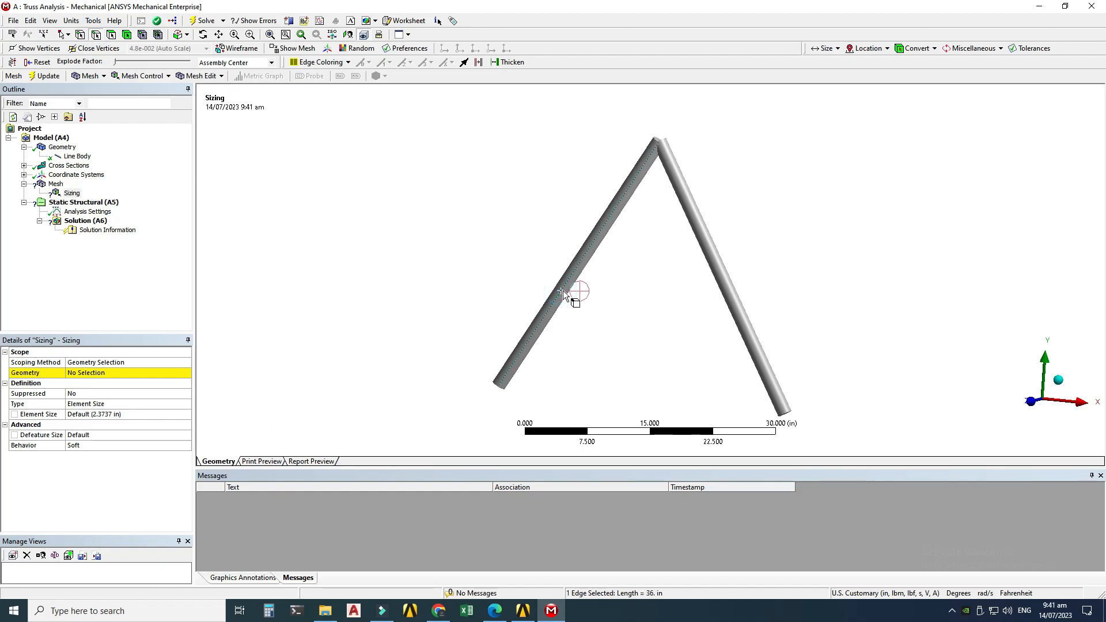
{"action": "left_click", "coordinate": [702, 236], "text": "ctrl"}
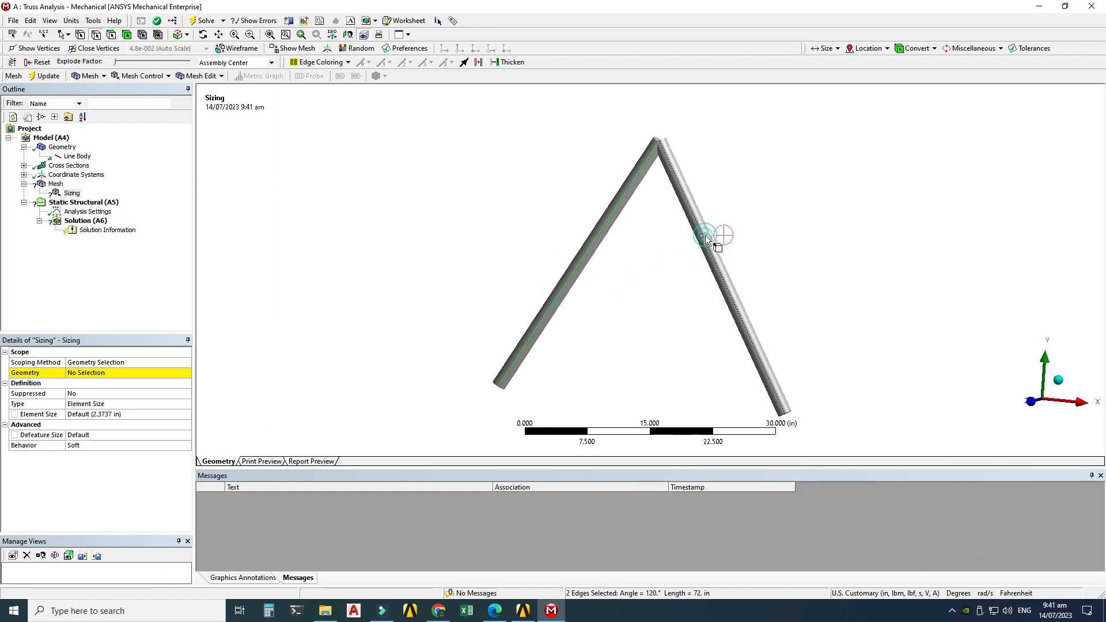
{"action": "left_click", "coordinate": [85, 374]}
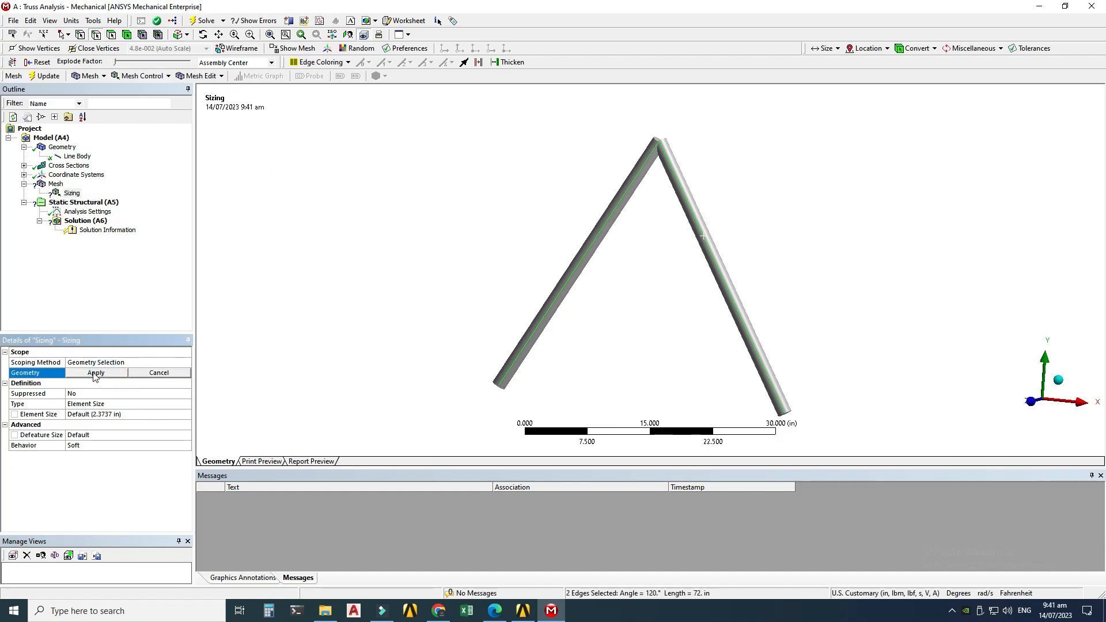
{"action": "left_click", "coordinate": [81, 373]}
Step: Set the edge sizing type to Number of Divisions
{"action": "left_click", "coordinate": [92, 404]}
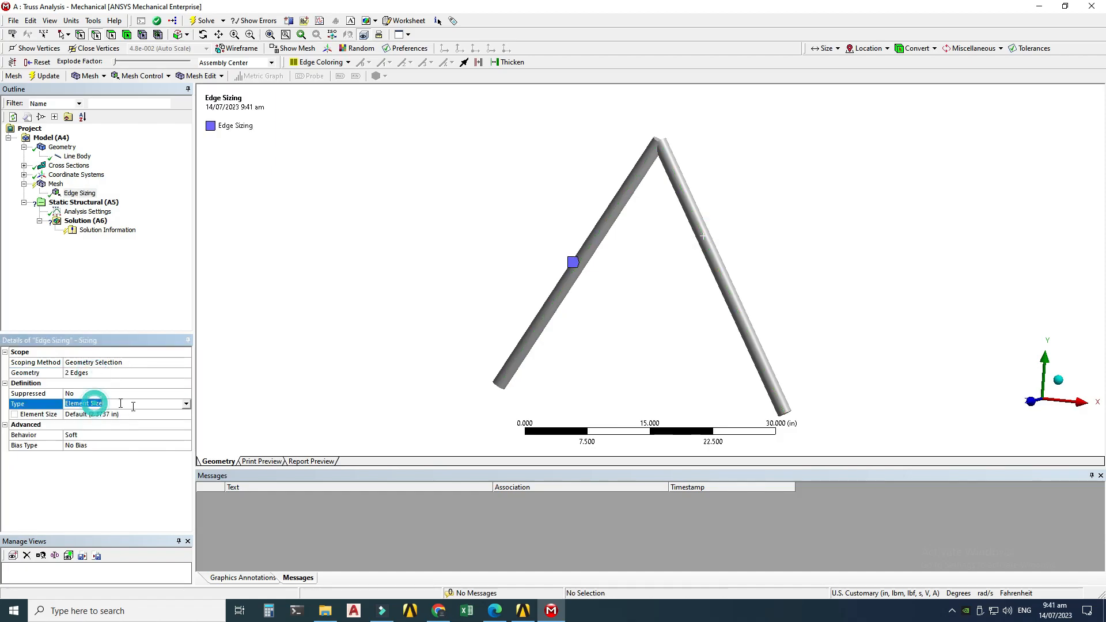
{"action": "left_click", "coordinate": [186, 404]}
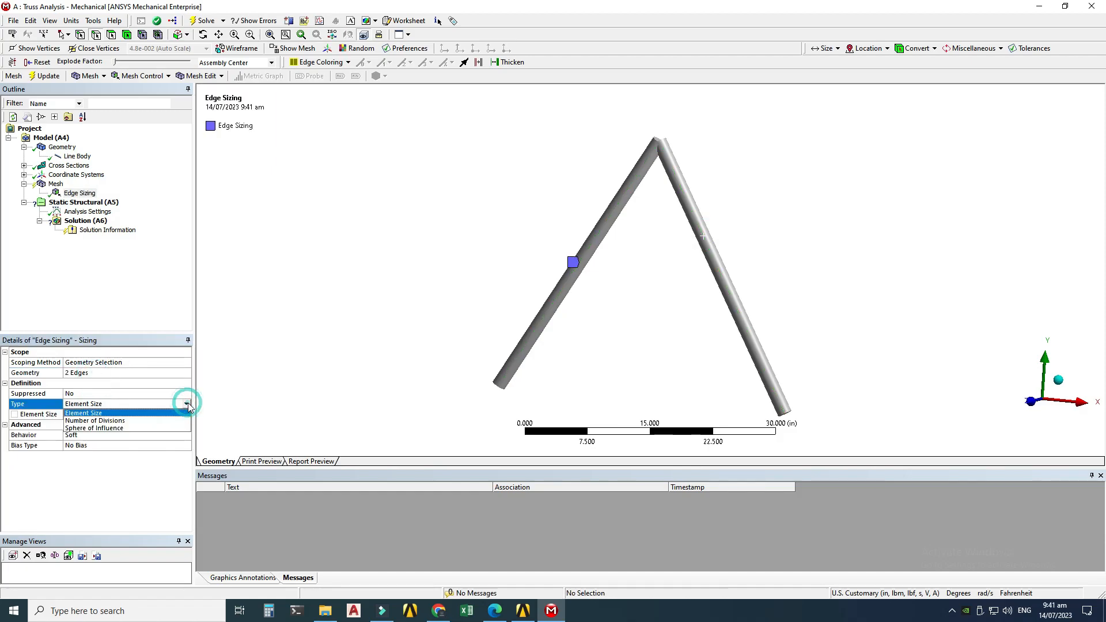
{"action": "left_click", "coordinate": [89, 421]}
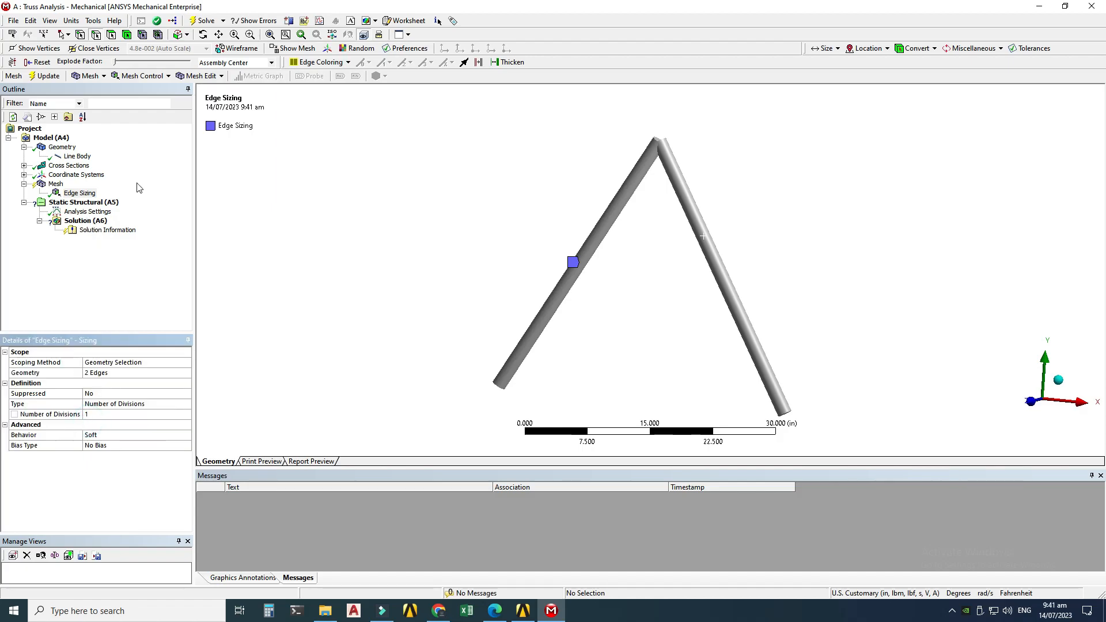
Step: Regenerate the mesh with the edge sizing applied
{"action": "left_click", "coordinate": [56, 184]}
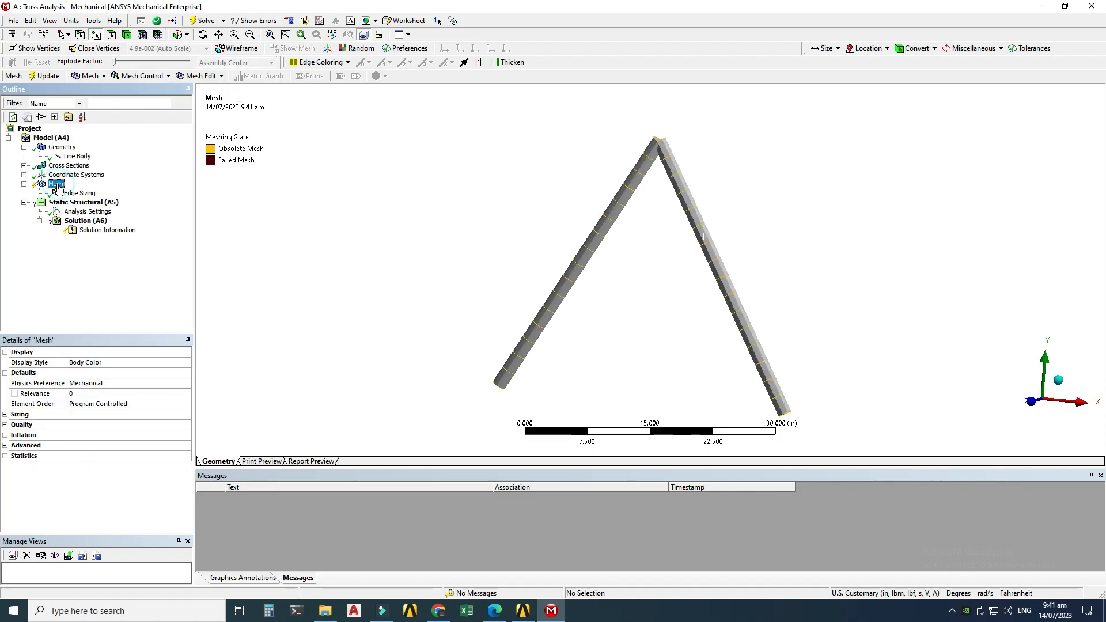
{"action": "right_click", "coordinate": [58, 186]}
{"action": "left_click", "coordinate": [92, 224]}
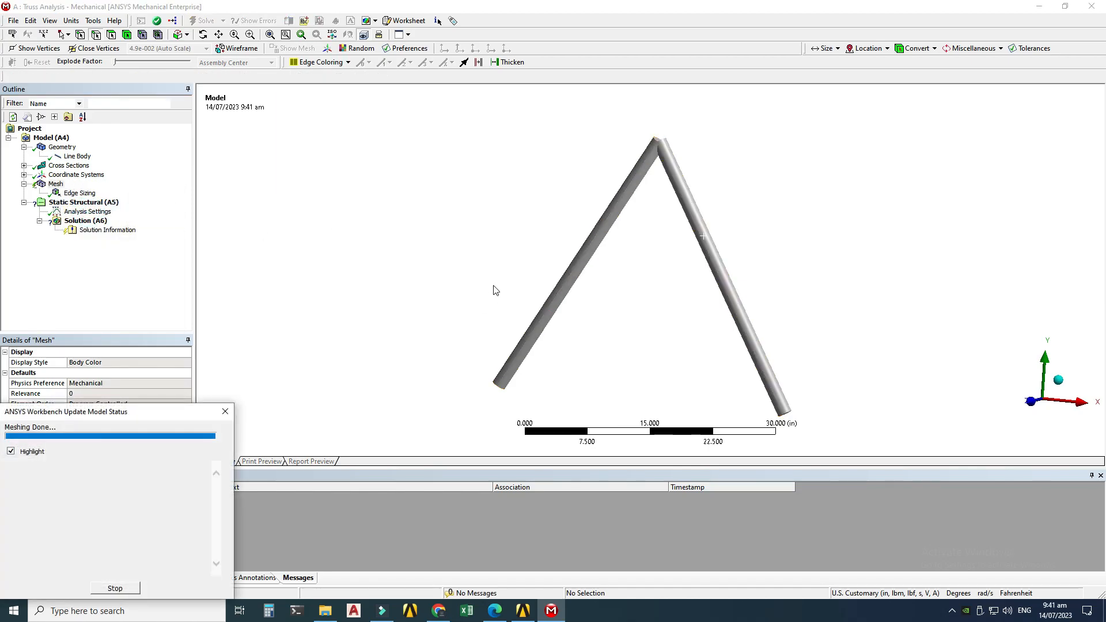
{"action": "middle_click_drag", "start_coordinate": [659, 263], "coordinate": [579, 254]}
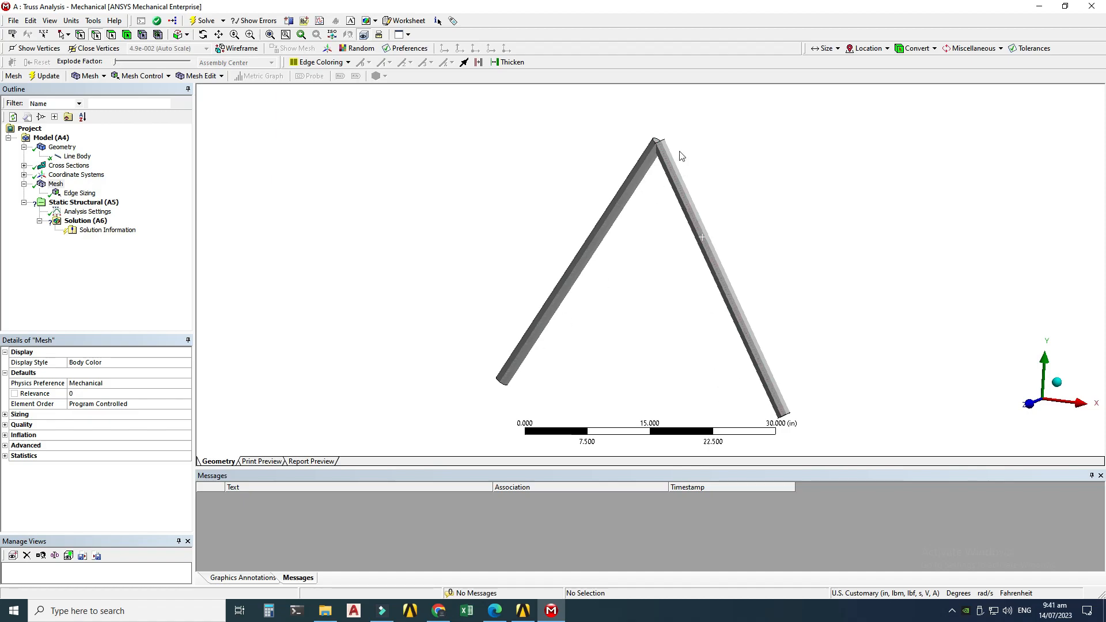
{"action": "middle_click_drag", "start_coordinate": [745, 326], "coordinate": [601, 264]}
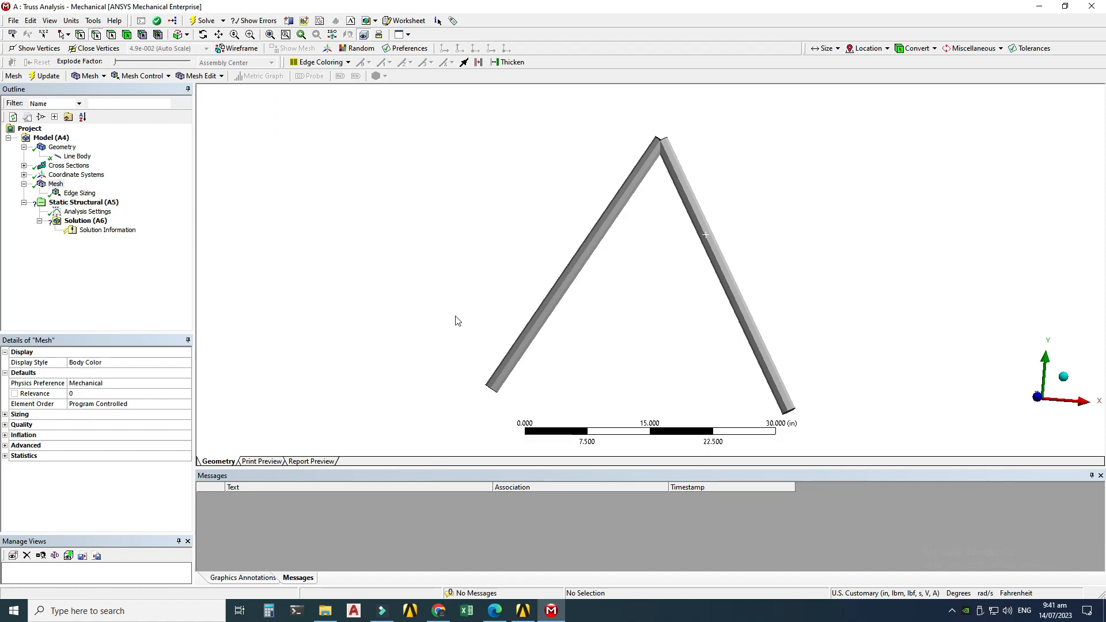
Step: Turn Weak Springs on in the static structural analysis settings
{"action": "left_click", "coordinate": [95, 213]}
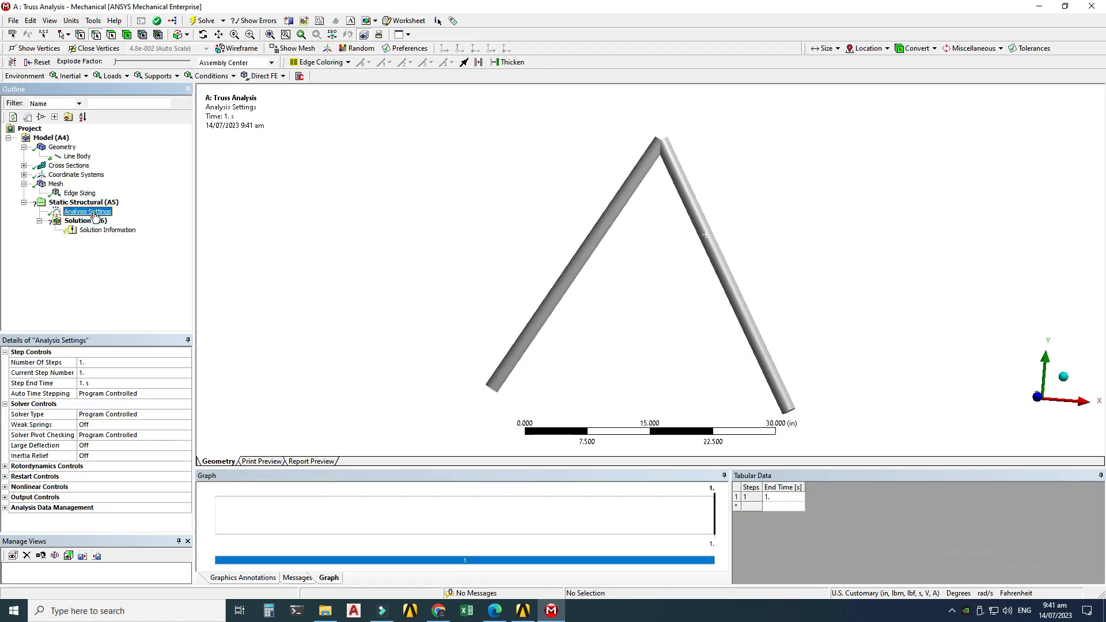
{"action": "left_click", "coordinate": [166, 424]}
{"action": "left_click", "coordinate": [177, 426]}
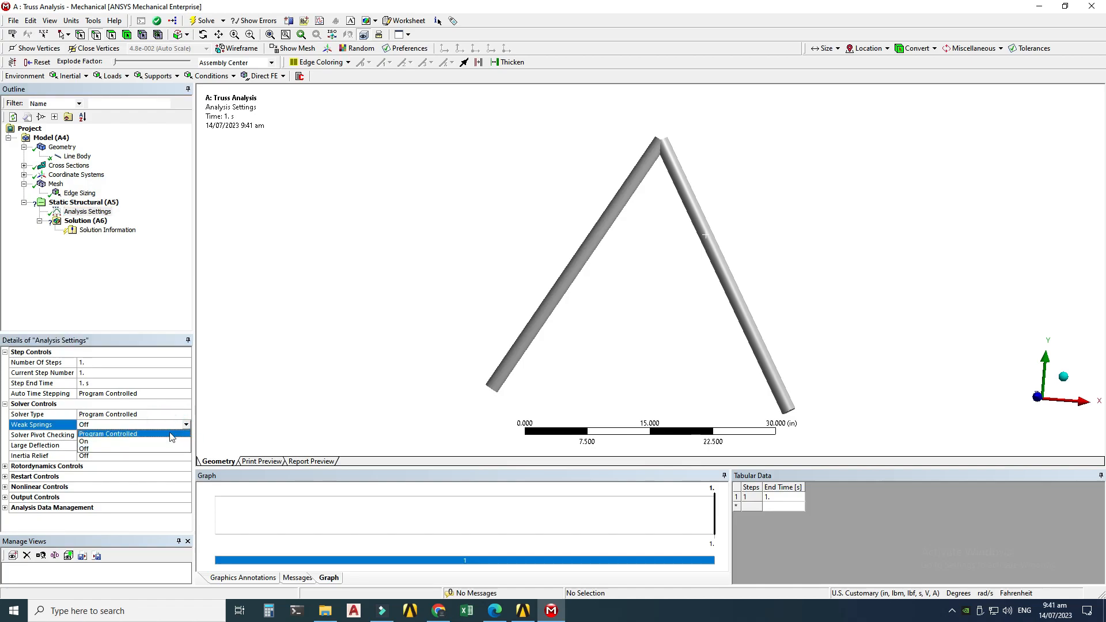
{"action": "left_click", "coordinate": [83, 442]}
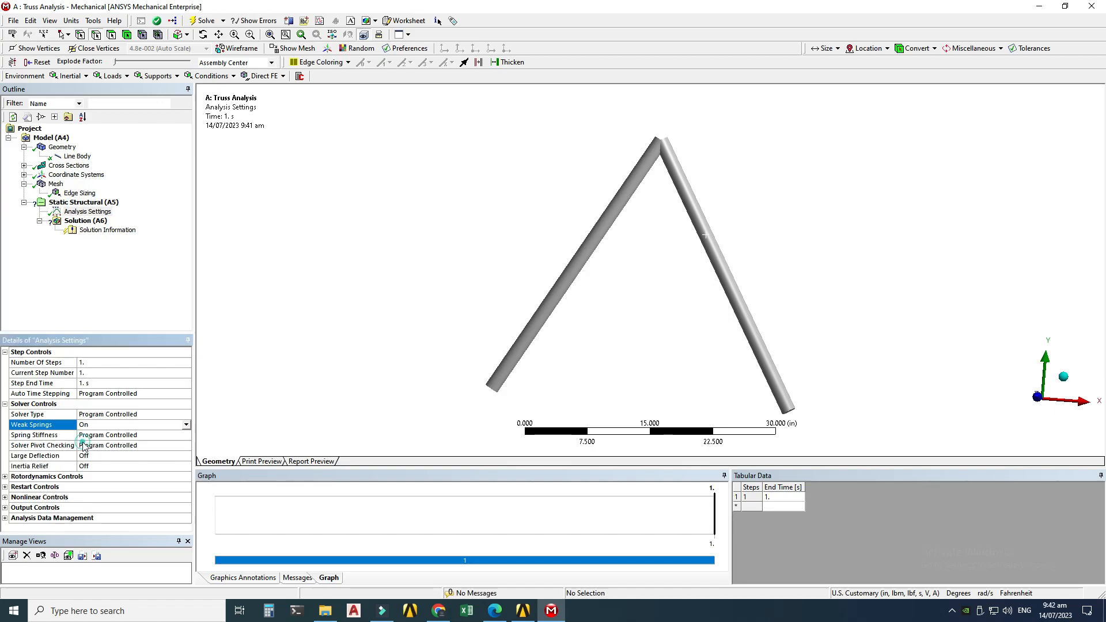
Step: Check the textbook figure for the truss supports and load, then return to the Mechanical model
{"action": "left_click", "coordinate": [83, 203]}
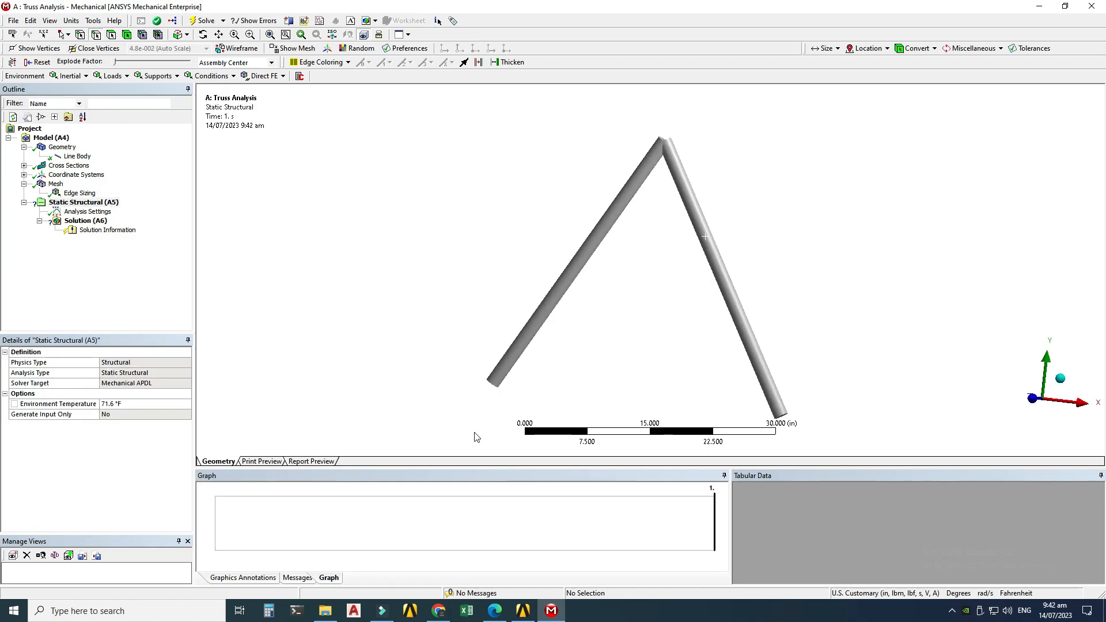
{"action": "left_click", "coordinate": [494, 611]}
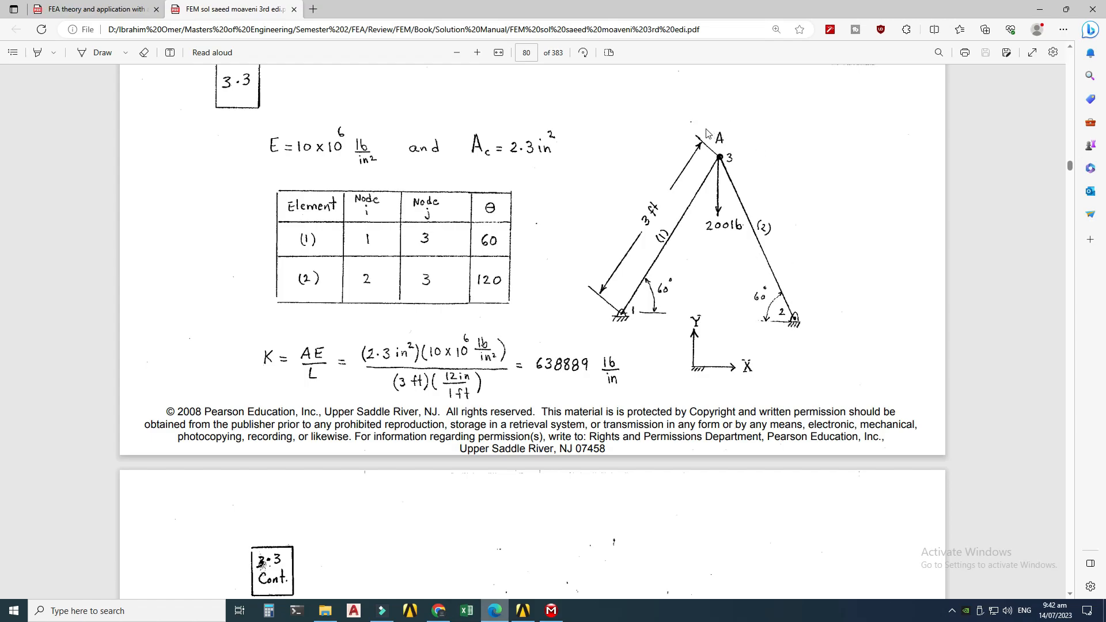
{"action": "left_click", "coordinate": [552, 611]}
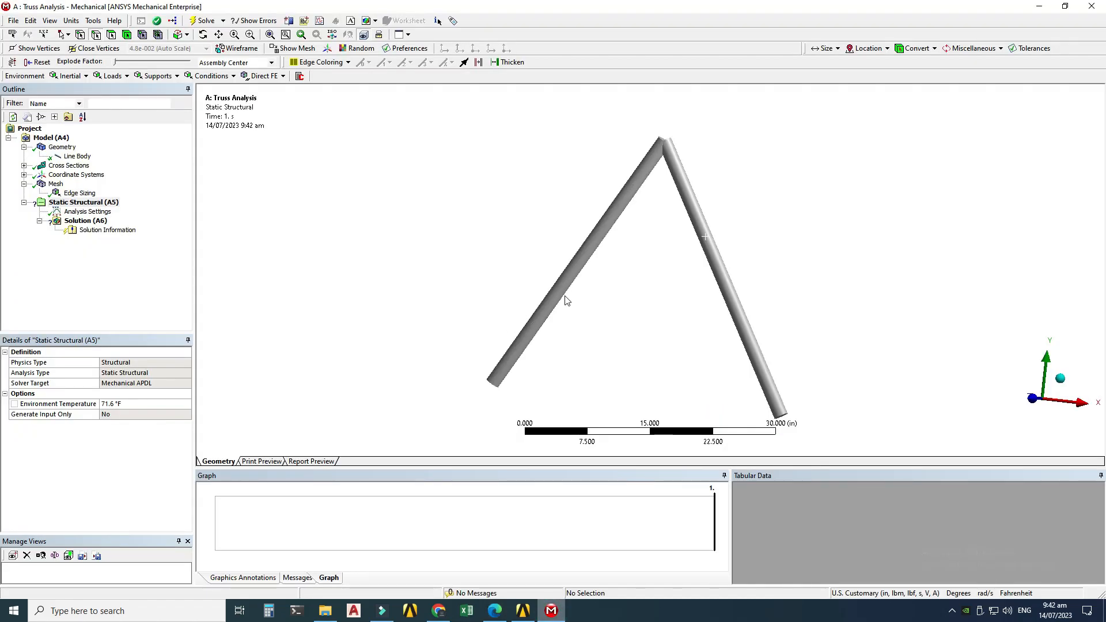
Step: Insert a Fixed Support on the lower-left end vertex of the first member
{"action": "left_click", "coordinate": [103, 205]}
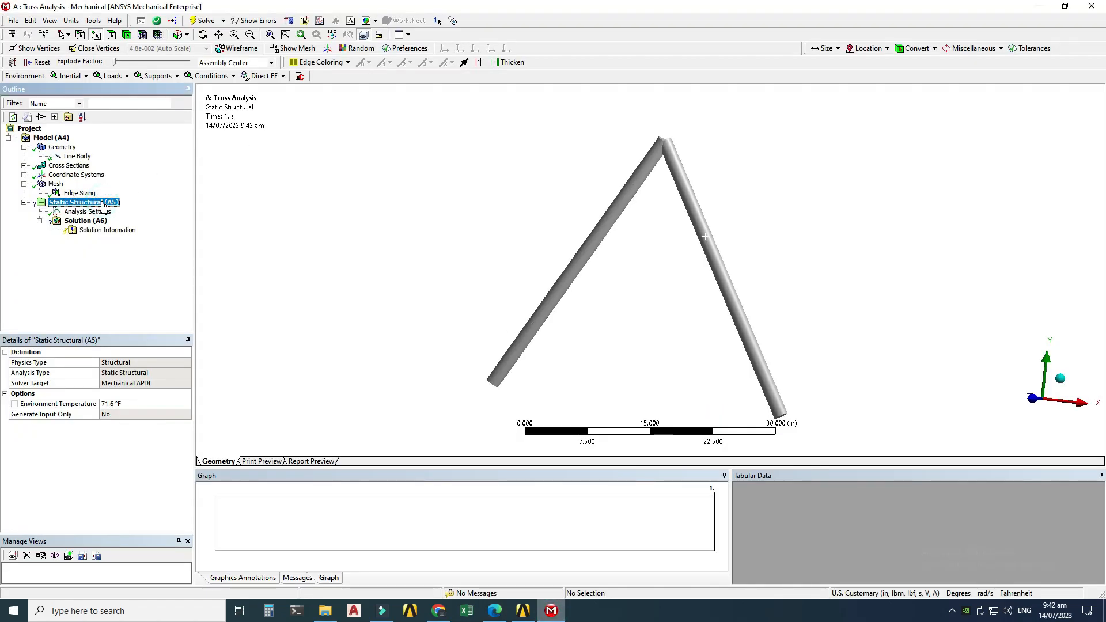
{"action": "right_click", "coordinate": [105, 205]}
{"action": "mouse_move", "coordinate": [118, 208]}
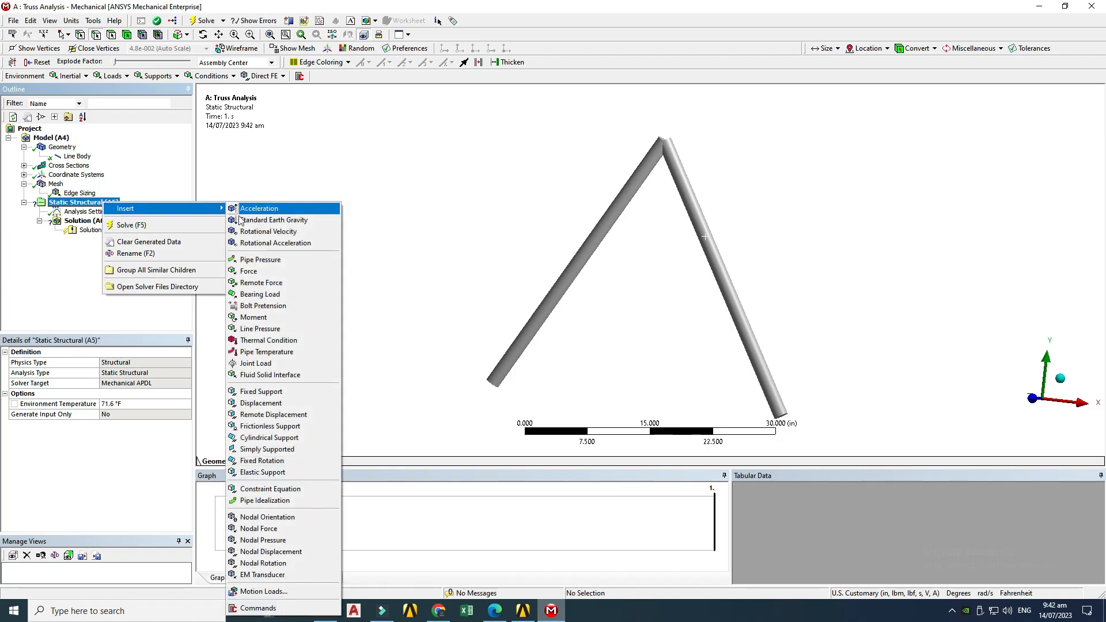
{"action": "left_click", "coordinate": [260, 392]}
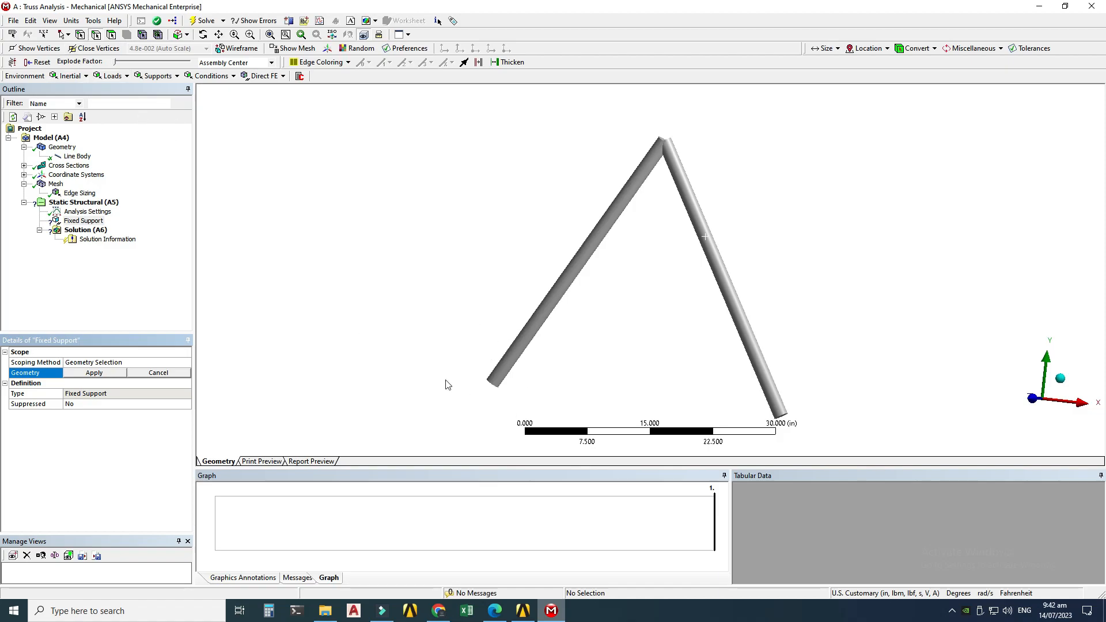
{"action": "left_click", "coordinate": [80, 35]}
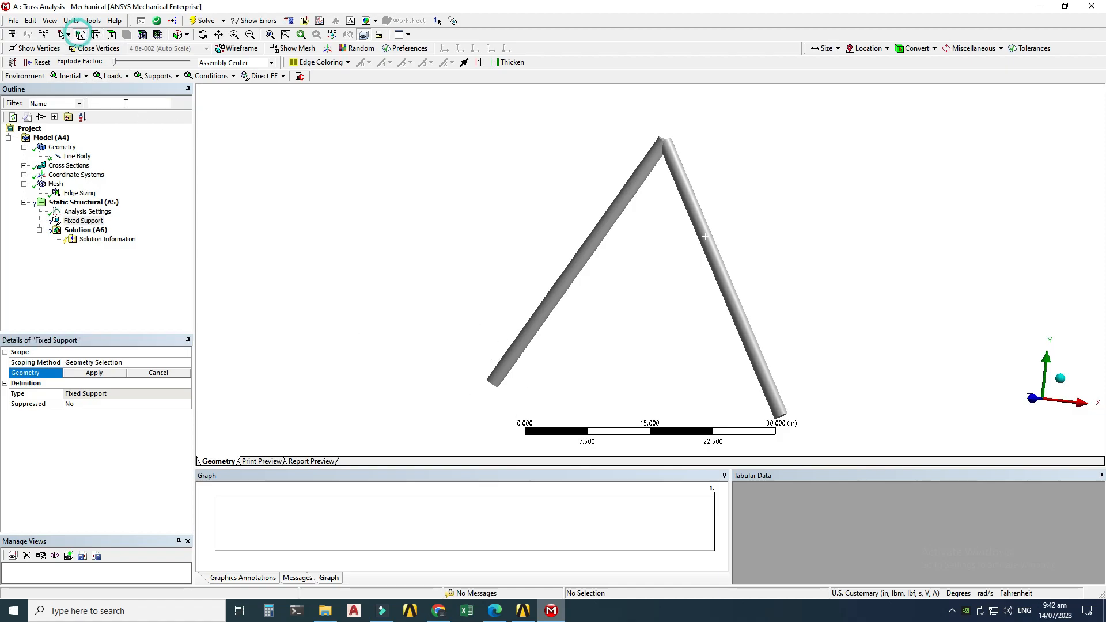
{"action": "left_click", "coordinate": [493, 383]}
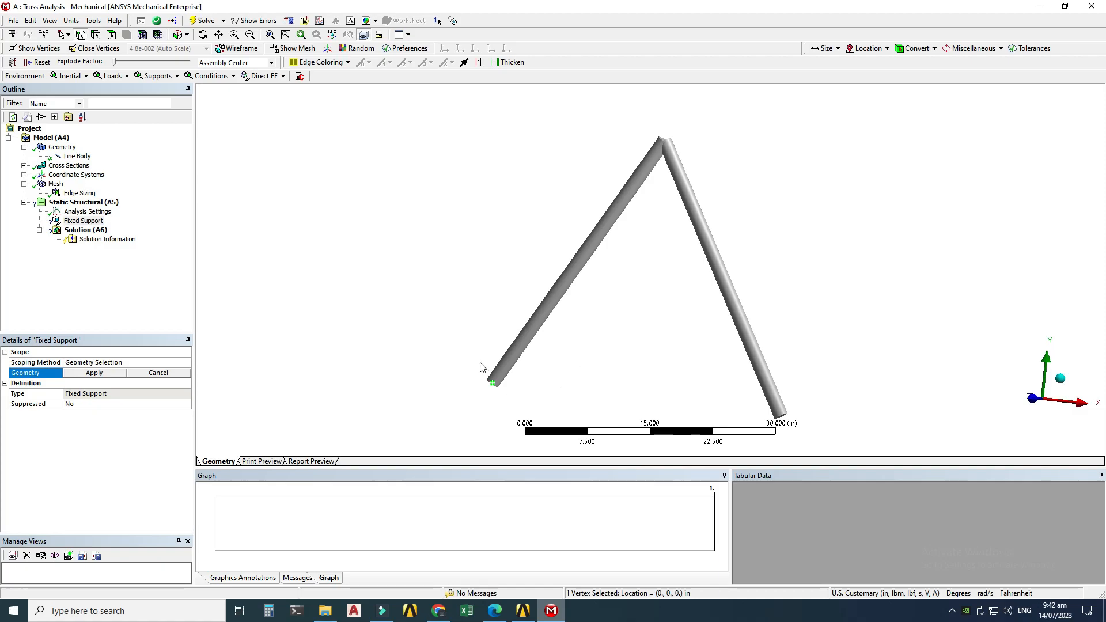
{"action": "middle_click_drag", "start_coordinate": [514, 369], "coordinate": [576, 380]}
{"action": "left_click", "coordinate": [90, 373]}
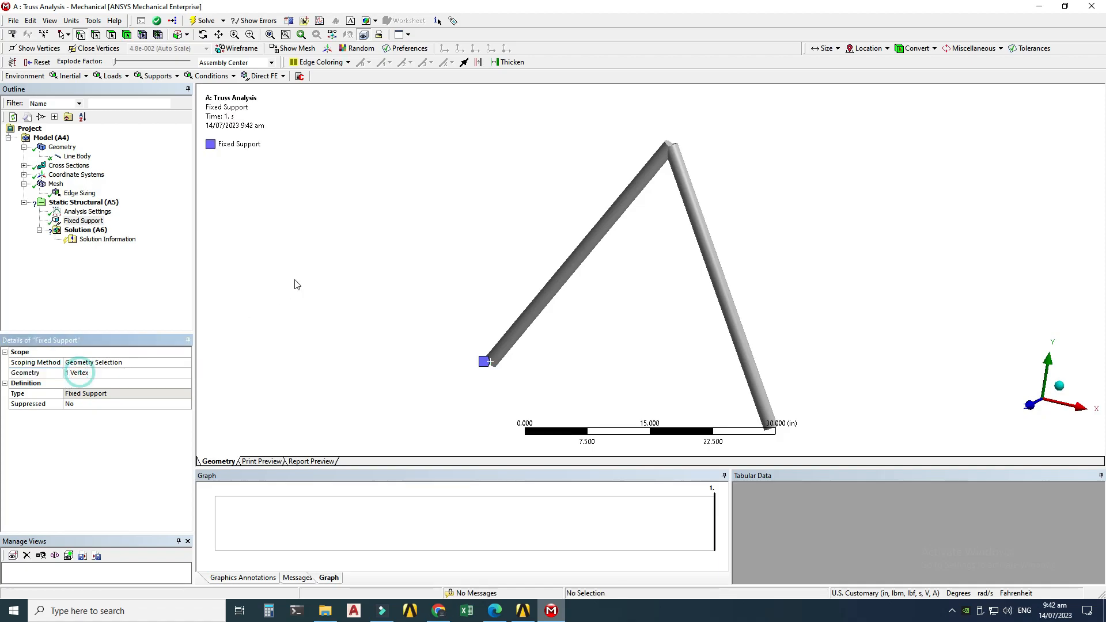
{"action": "middle_click_drag", "start_coordinate": [777, 411], "coordinate": [827, 310]}
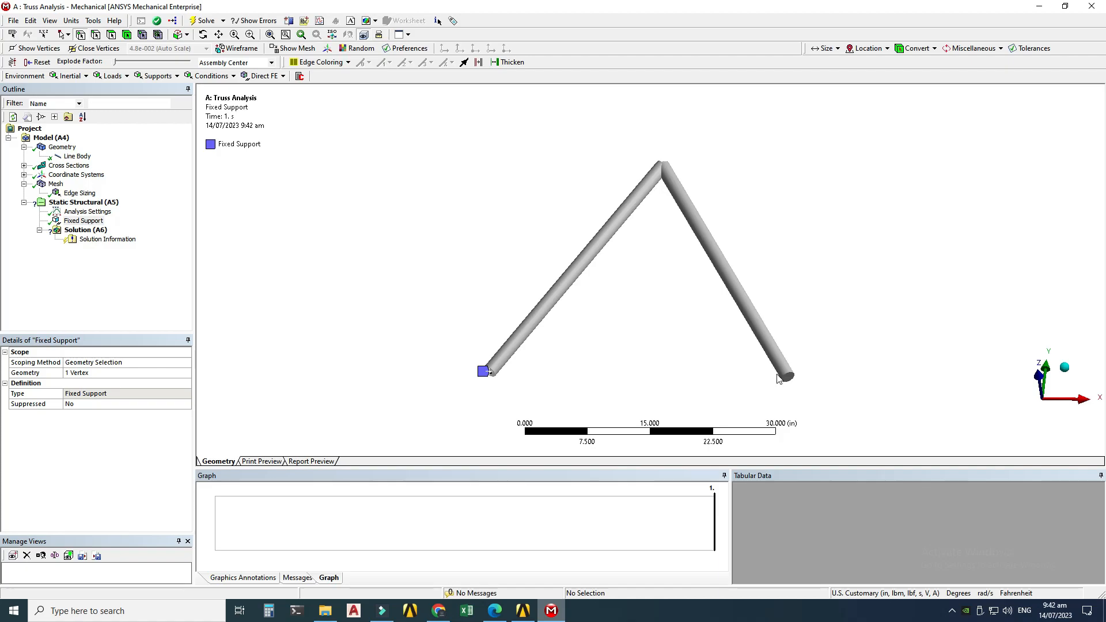
Step: Insert a second Fixed Support on the lower-right end vertex of the second member
{"action": "left_click", "coordinate": [85, 203]}
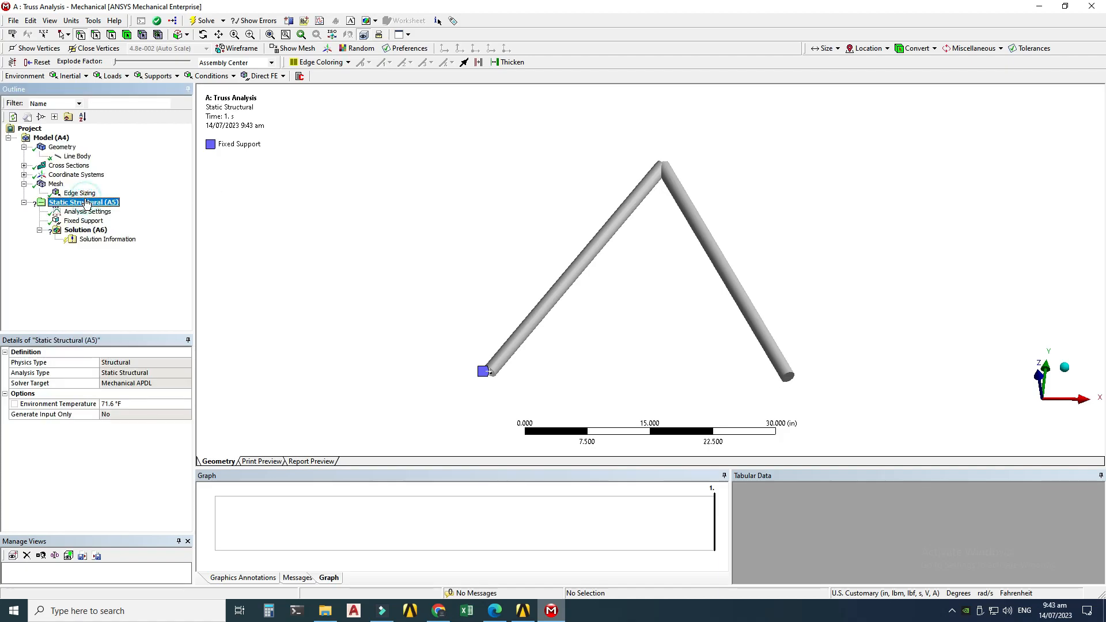
{"action": "right_click", "coordinate": [85, 202]}
{"action": "mouse_move", "coordinate": [155, 206]}
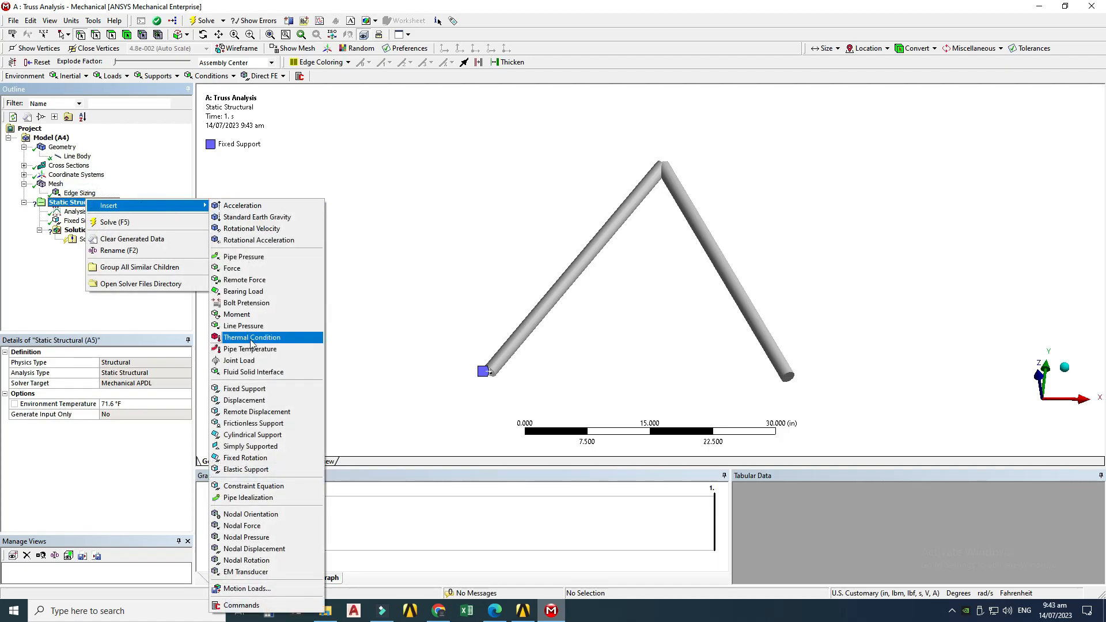
{"action": "left_click", "coordinate": [236, 389]}
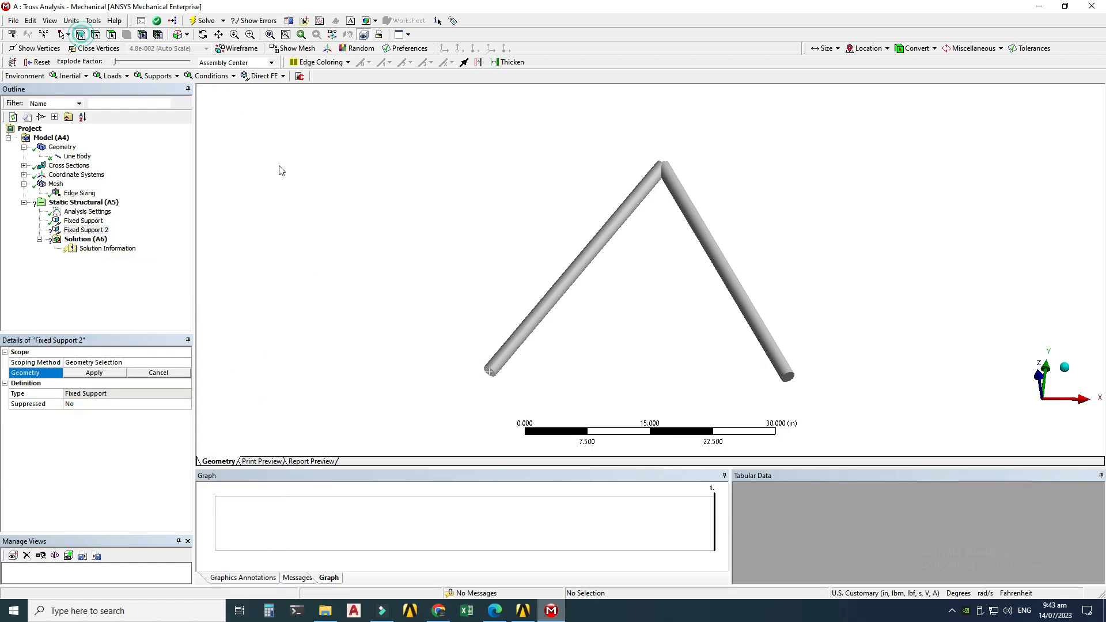
{"action": "left_click", "coordinate": [787, 376]}
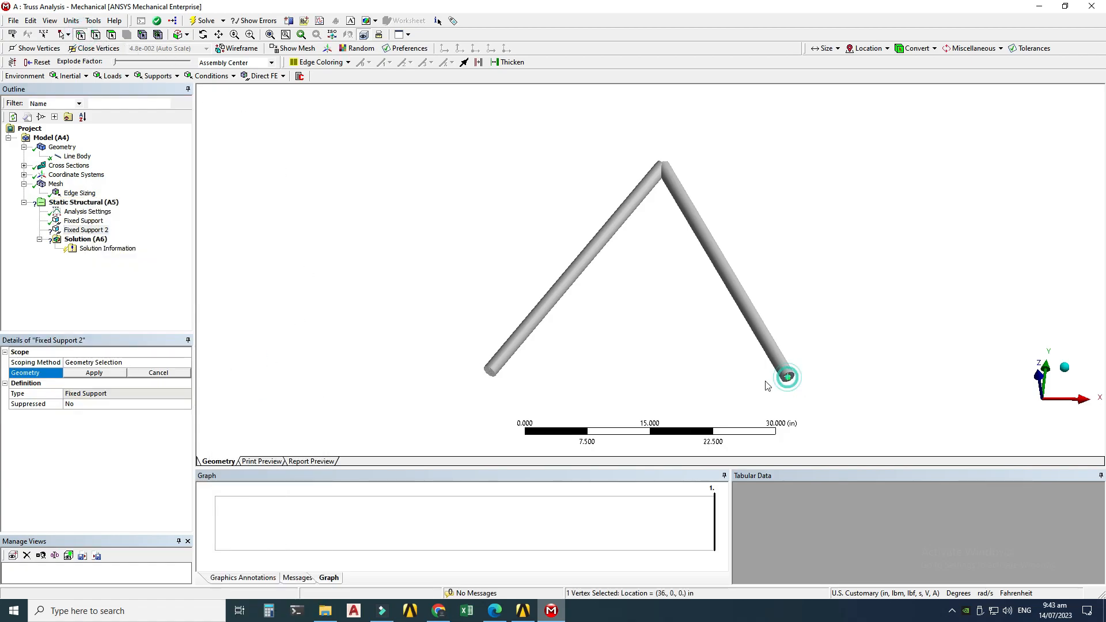
{"action": "left_click", "coordinate": [111, 373]}
{"action": "middle_click_drag", "start_coordinate": [530, 190], "coordinate": [524, 230]}
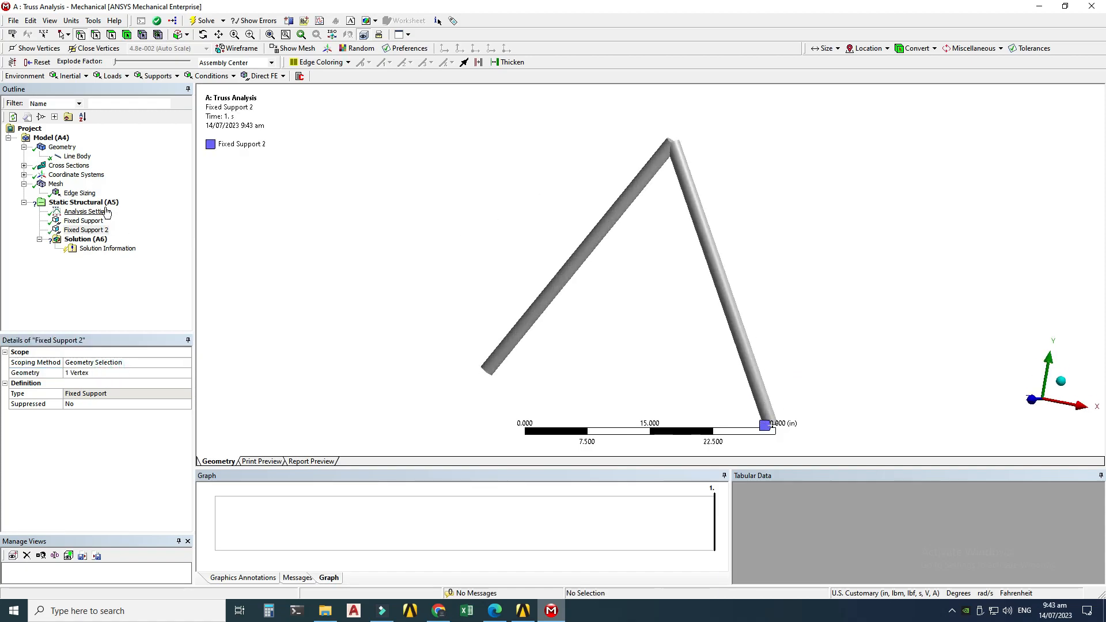
{"action": "left_click", "coordinate": [101, 201]}
{"action": "middle_click_drag", "start_coordinate": [495, 285], "coordinate": [642, 218]}
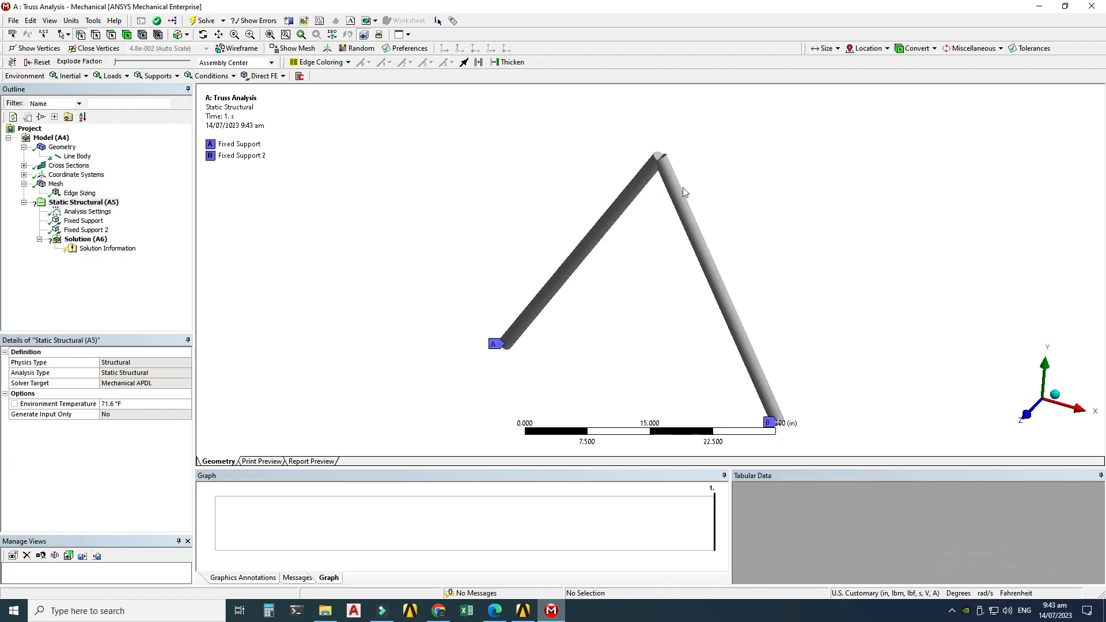
Step: Insert a Force on the apex vertex where the members meet and define it by components
{"action": "left_click", "coordinate": [109, 203]}
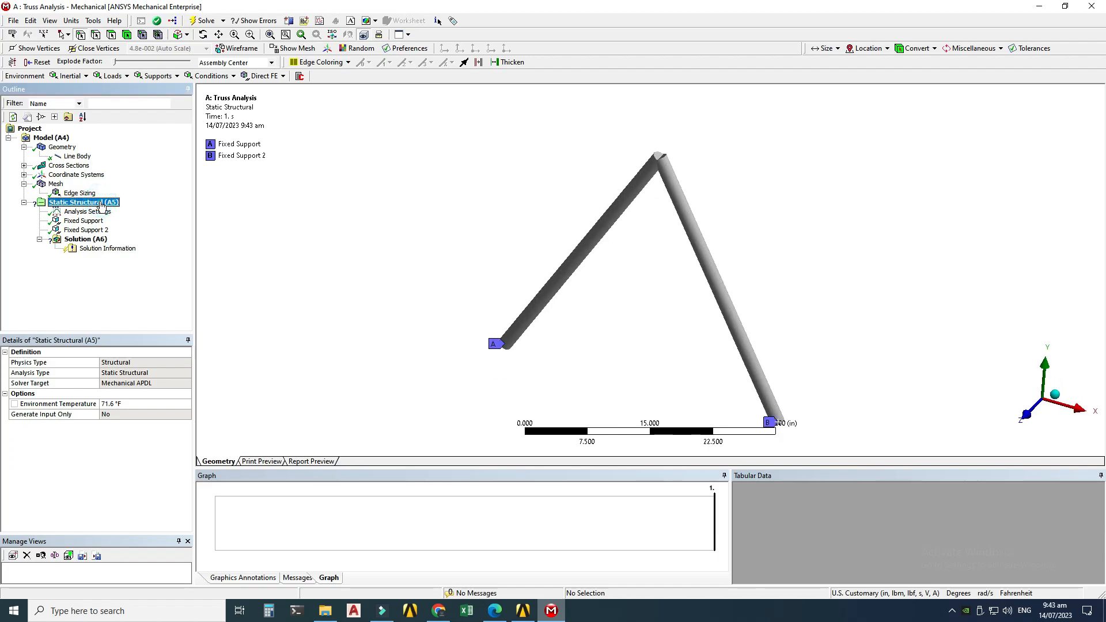
{"action": "right_click", "coordinate": [102, 203]}
{"action": "mouse_move", "coordinate": [127, 208]}
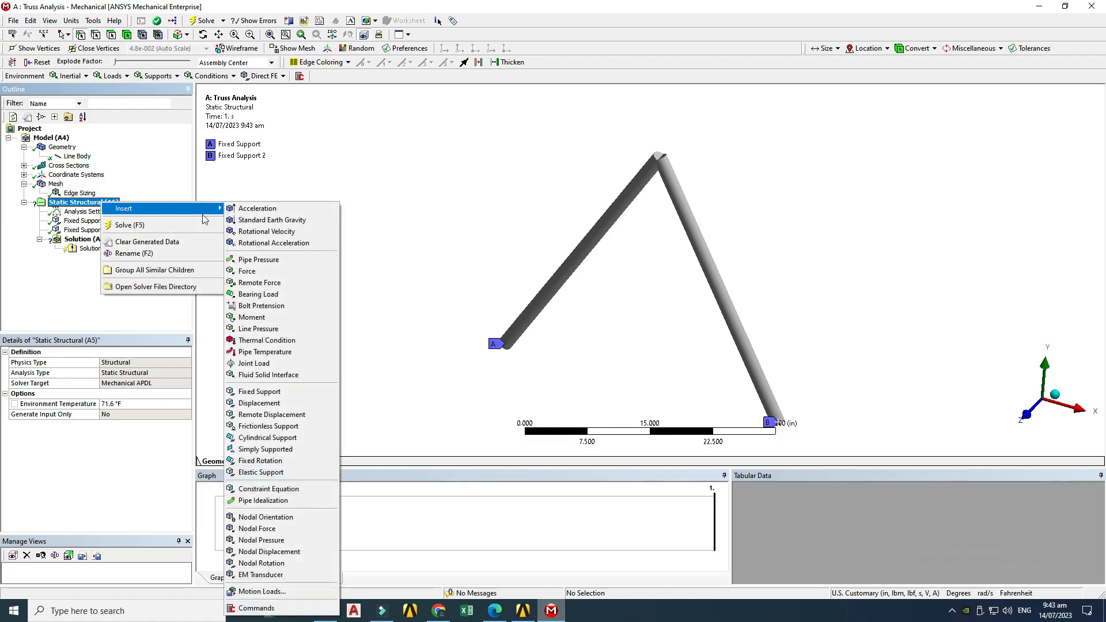
{"action": "left_click", "coordinate": [260, 271]}
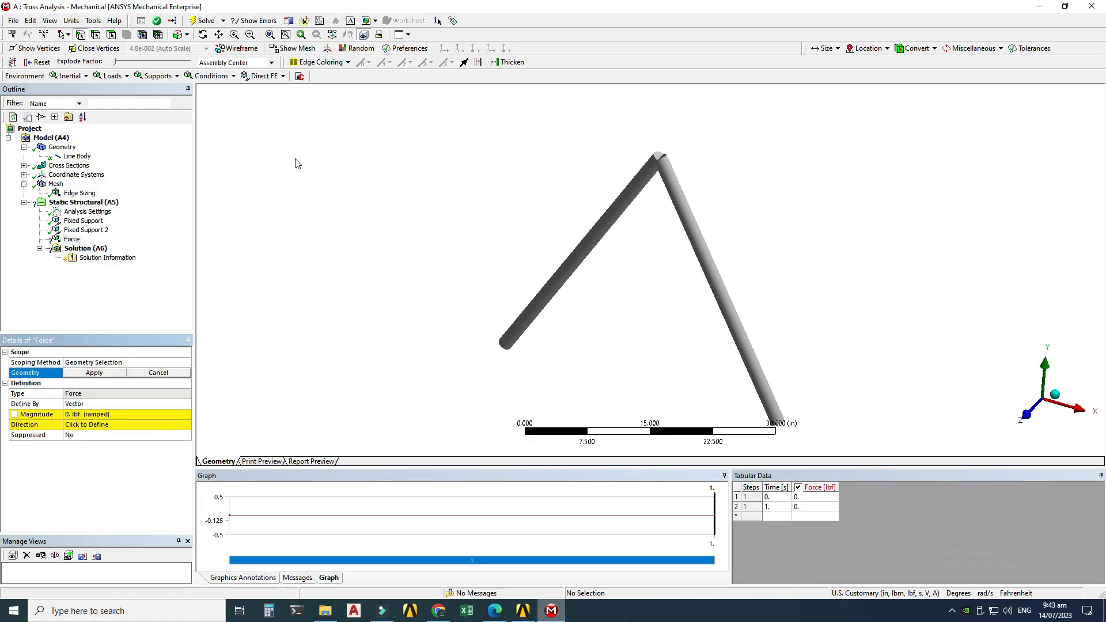
{"action": "left_click", "coordinate": [81, 36]}
{"action": "left_click", "coordinate": [660, 164]}
{"action": "middle_click_drag", "start_coordinate": [659, 160], "coordinate": [644, 213]}
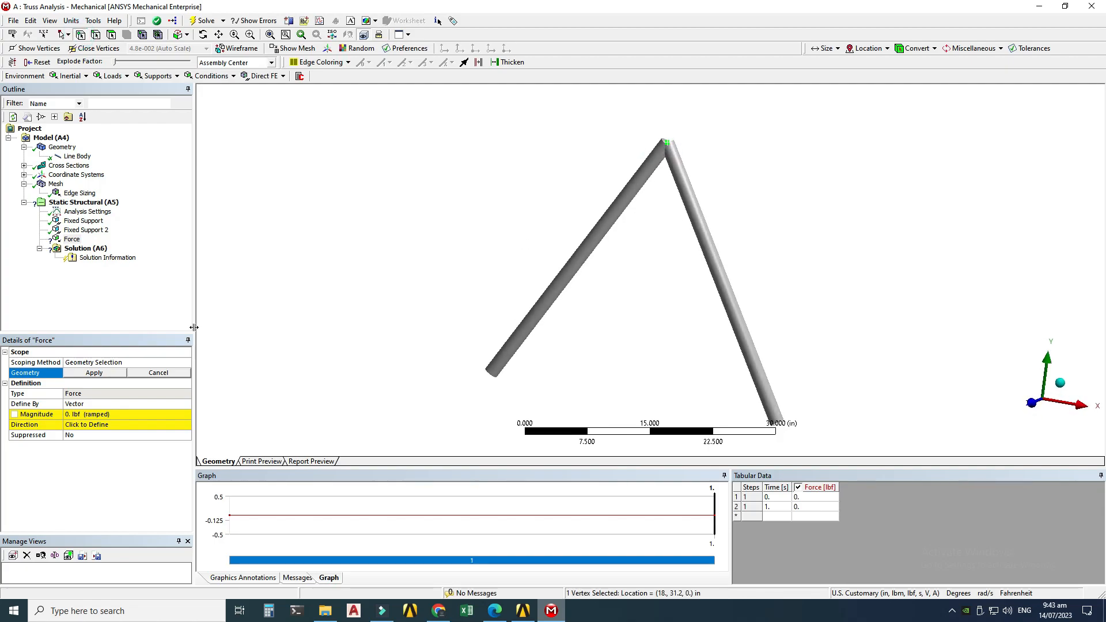
{"action": "left_click", "coordinate": [75, 375]}
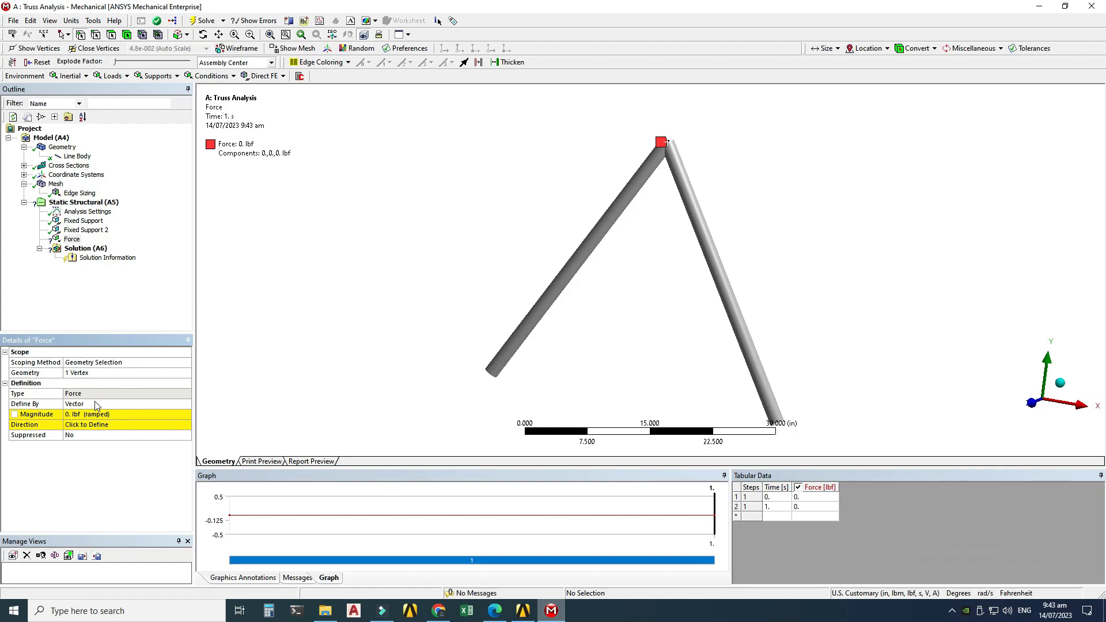
{"action": "left_click", "coordinate": [96, 404]}
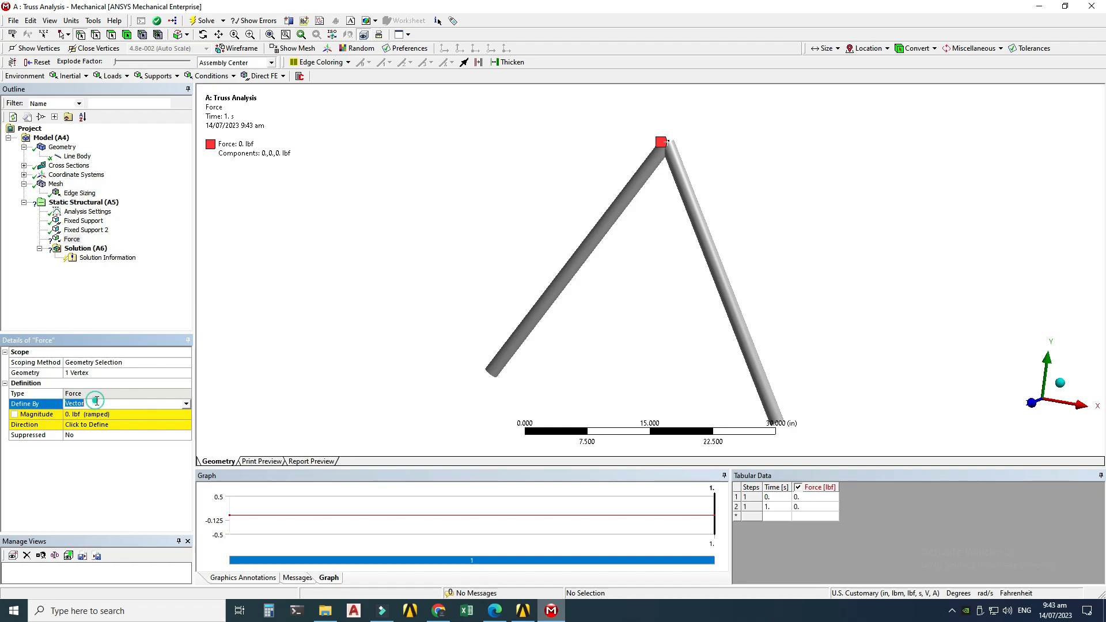
{"action": "left_click", "coordinate": [186, 404]}
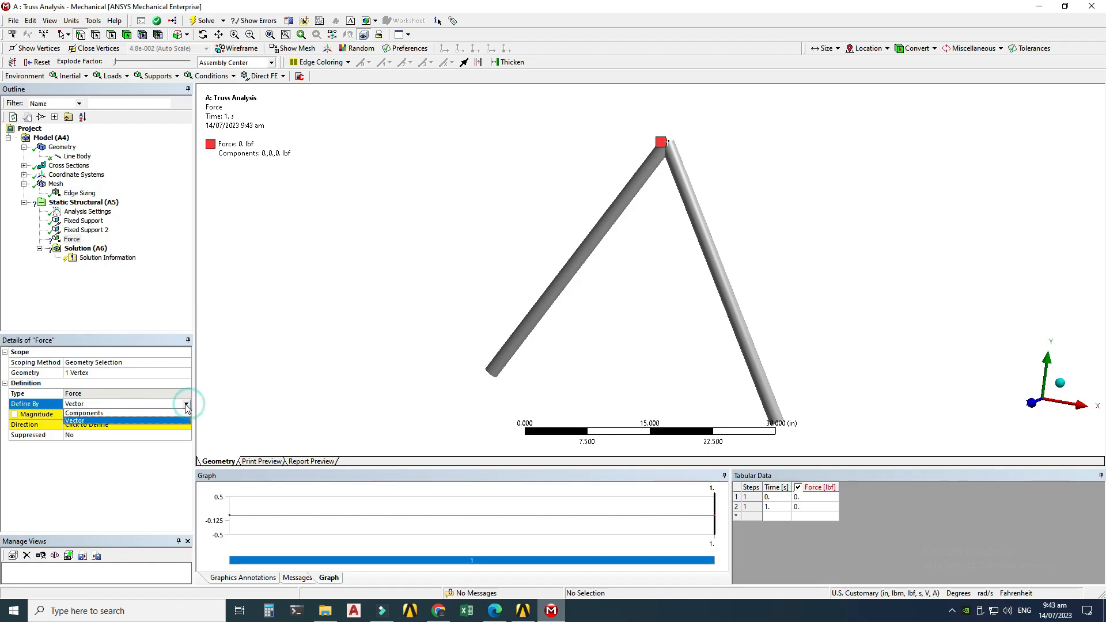
{"action": "left_click", "coordinate": [94, 415]}
Step: Check the applied load in the textbook figure, then return to the Mechanical model
{"action": "left_click", "coordinate": [516, 614]}
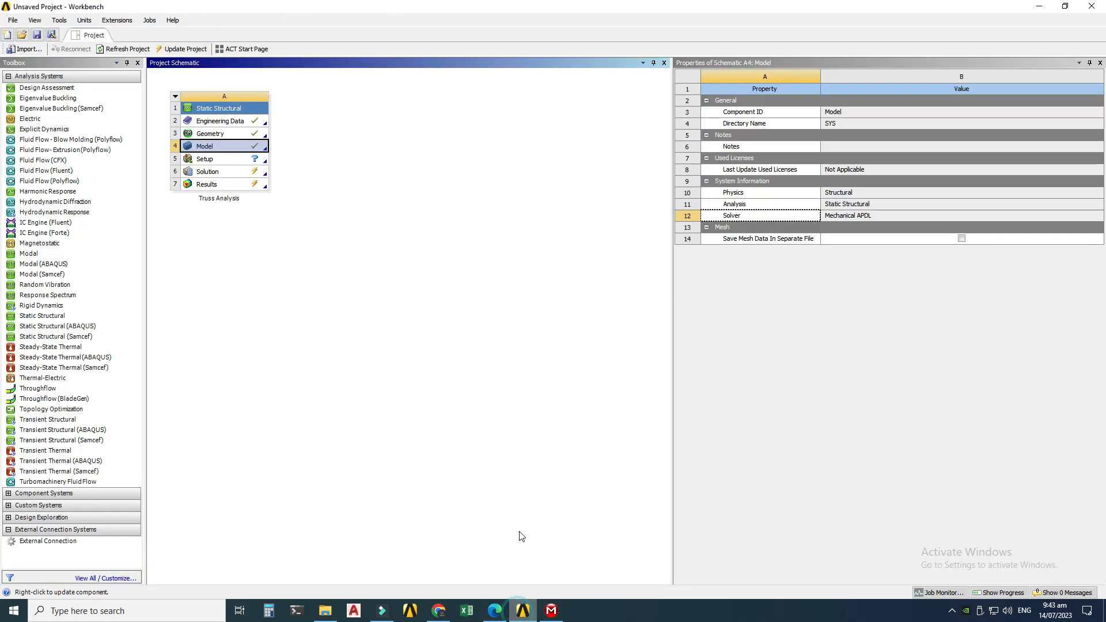
{"action": "left_click", "coordinate": [484, 615]}
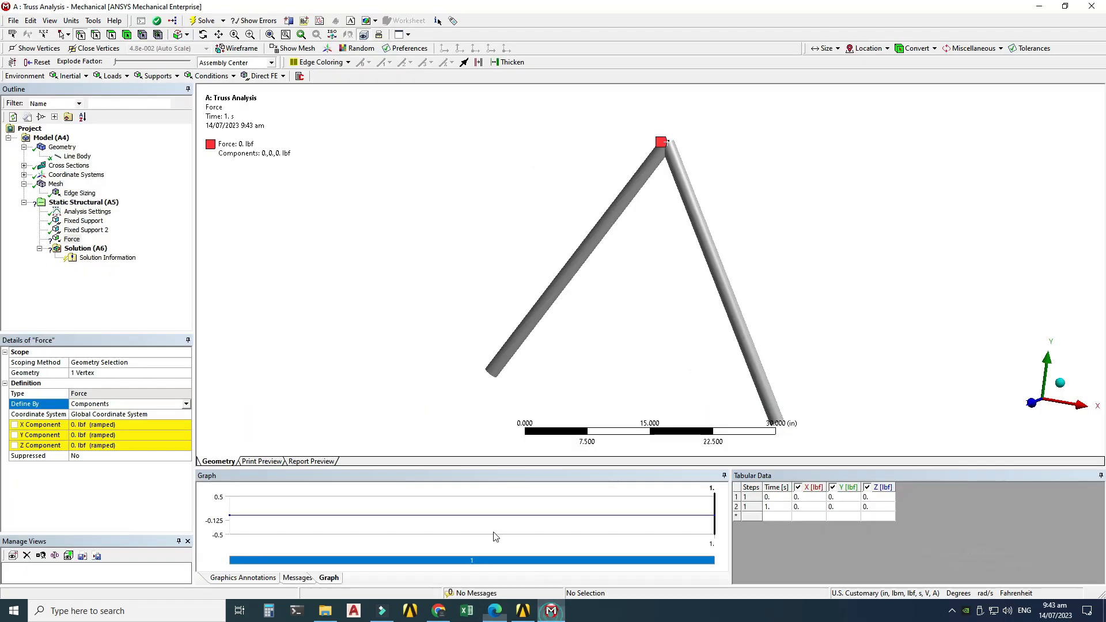
{"action": "left_click", "coordinate": [551, 614]}
Step: Set the force's Y component to -200 lbf
{"action": "mouse_move", "coordinate": [902, 402]}
{"action": "middle_mouse_down"}
{"action": "mouse_move", "coordinate": [827, 314]}
{"action": "mouse_move", "coordinate": [864, 353]}
{"action": "middle_mouse_up"}
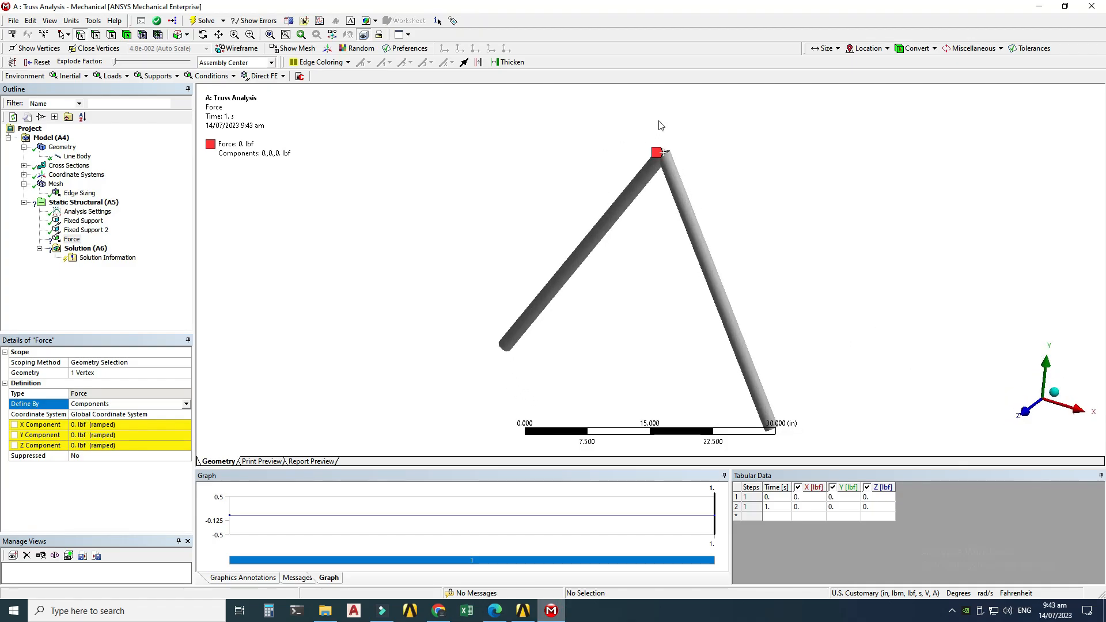
{"action": "left_click", "coordinate": [79, 436]}
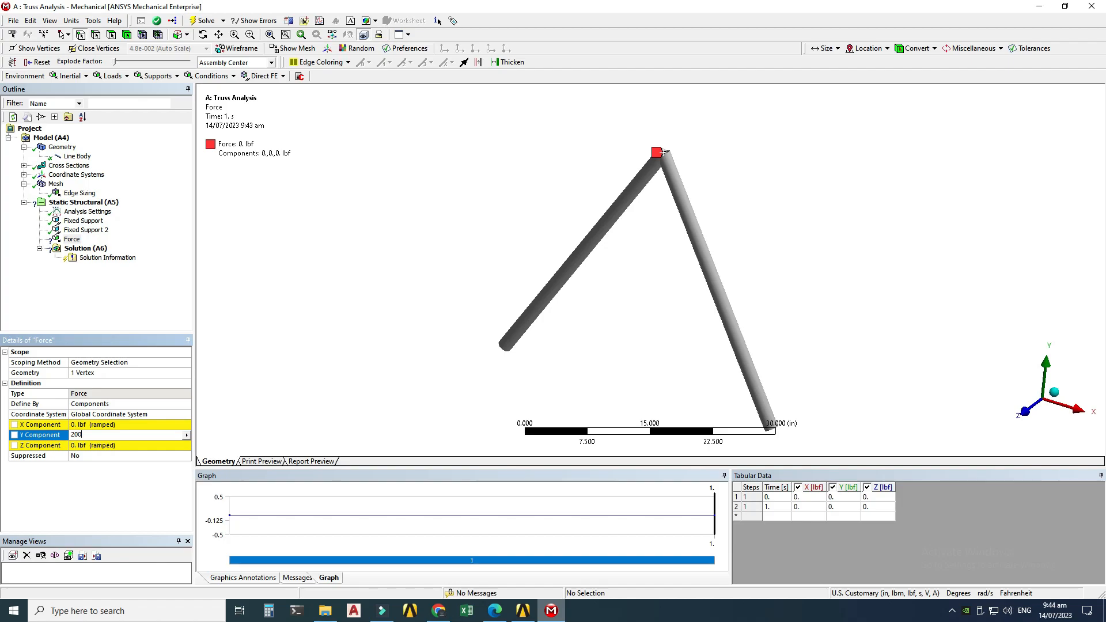
{"action": "key", "text": "Return"}
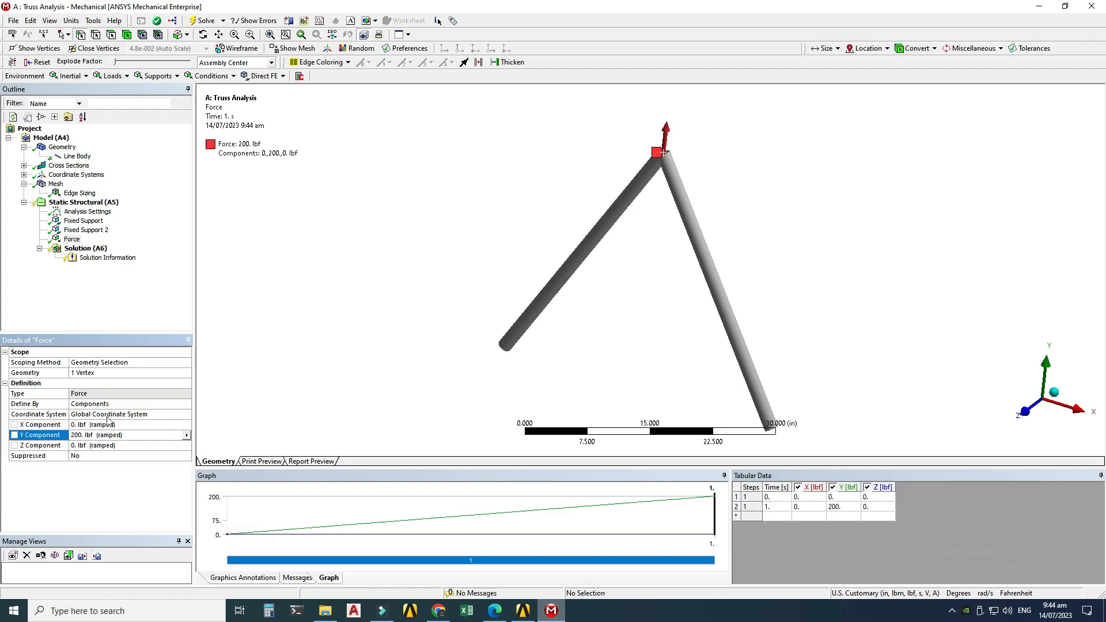
{"action": "left_click", "coordinate": [75, 435]}
{"action": "type", "text": "-200"}
{"action": "key", "text": "Return"}
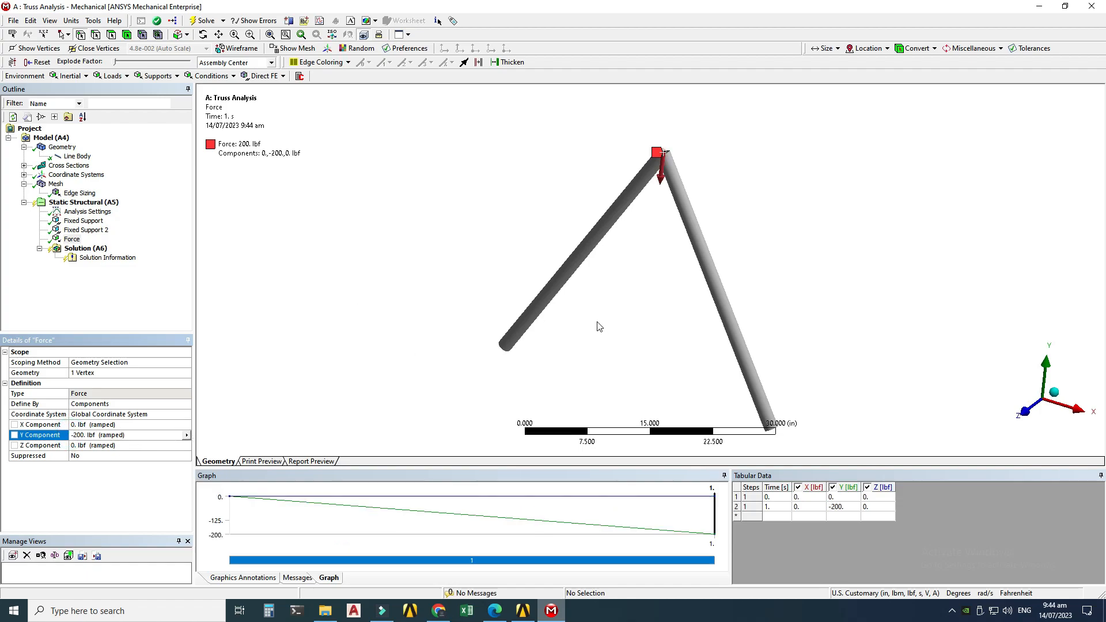
Step: Solve the static structural analysis
{"action": "left_click", "coordinate": [111, 201]}
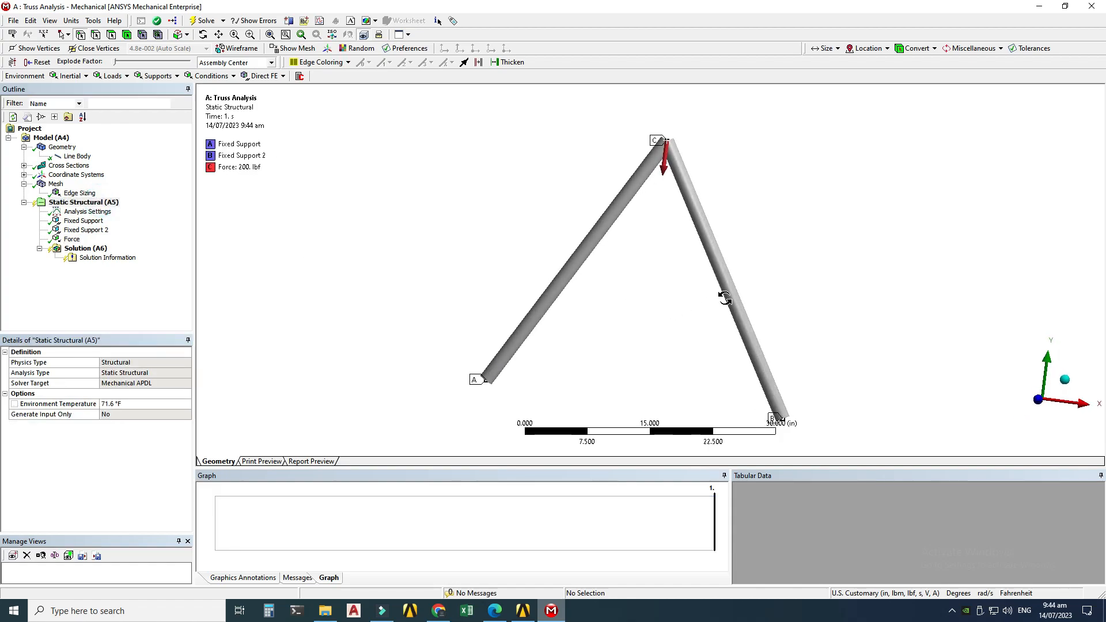
{"action": "scroll", "coordinate": [642, 279], "scroll_direction": "down", "scroll_amount": 1}
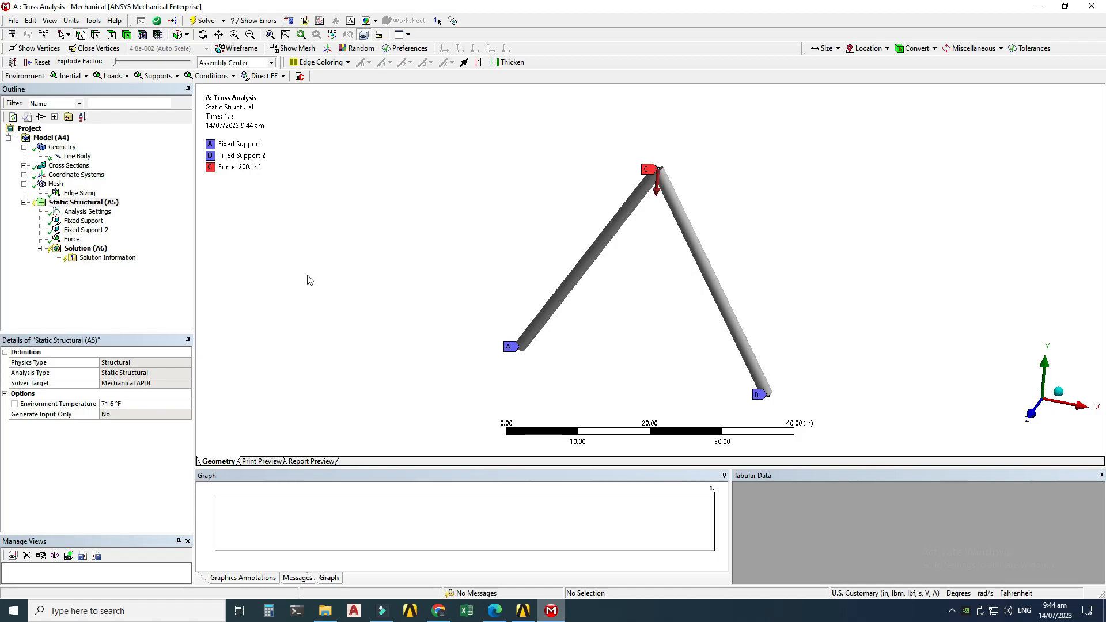
{"action": "left_click", "coordinate": [83, 248]}
{"action": "right_click", "coordinate": [73, 249]}
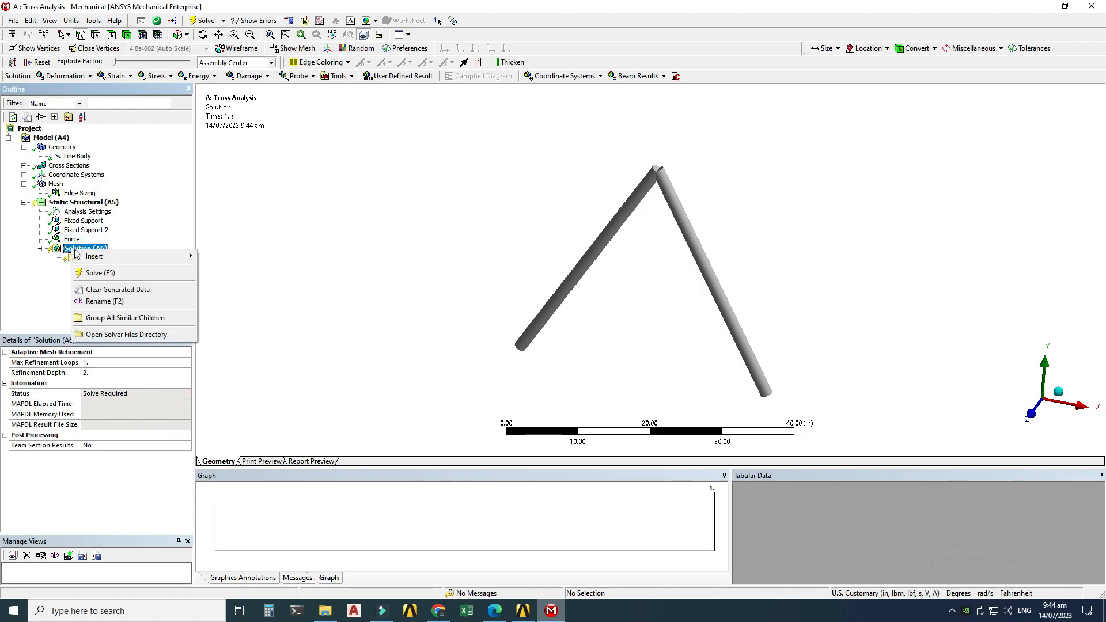
{"action": "left_click", "coordinate": [99, 272]}
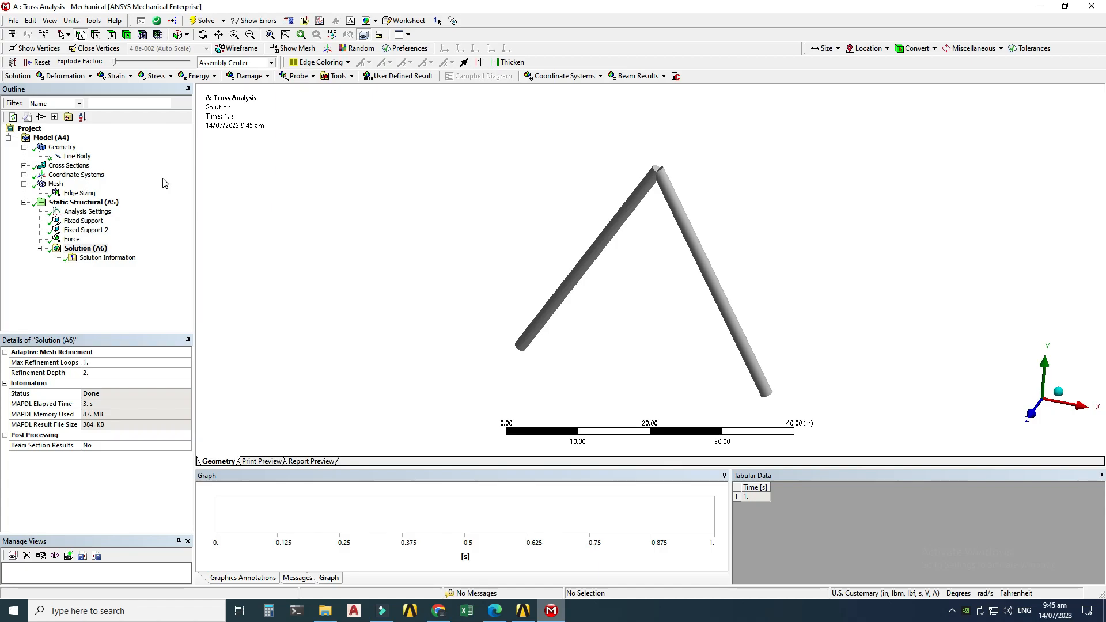
Step: Switch to the textbook solution PDF to compare results
{"action": "left_click", "coordinate": [490, 615]}
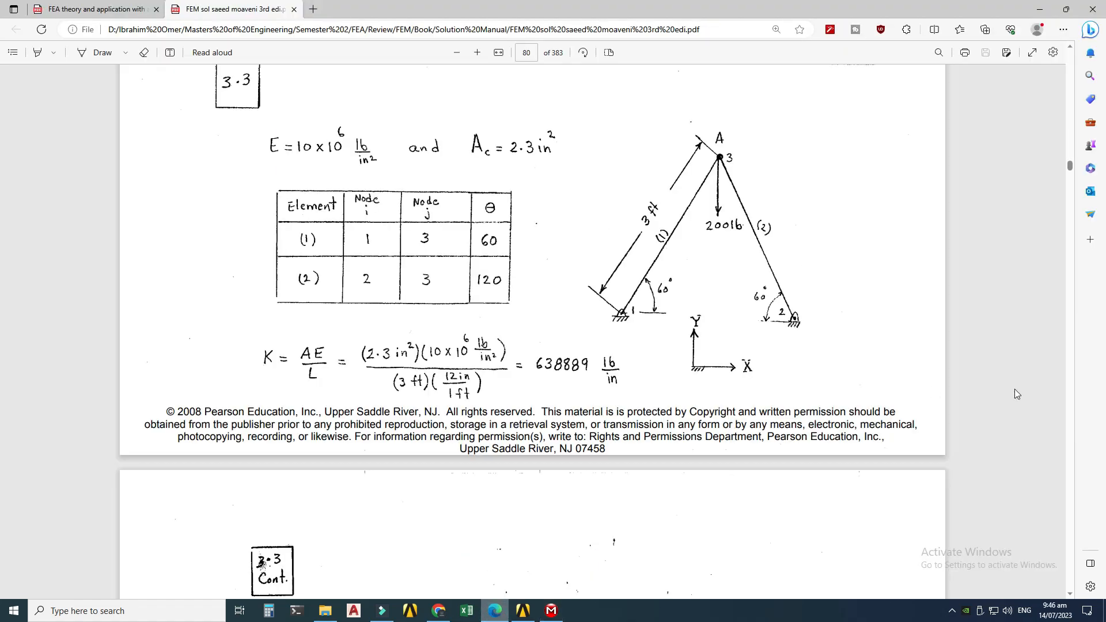
Step: Review the textbook solution's nodal displacements, element stresses and support reactions for the truss
{"action": "scroll", "coordinate": [1068, 445], "scroll_direction": "down", "scroll_amount": 8}
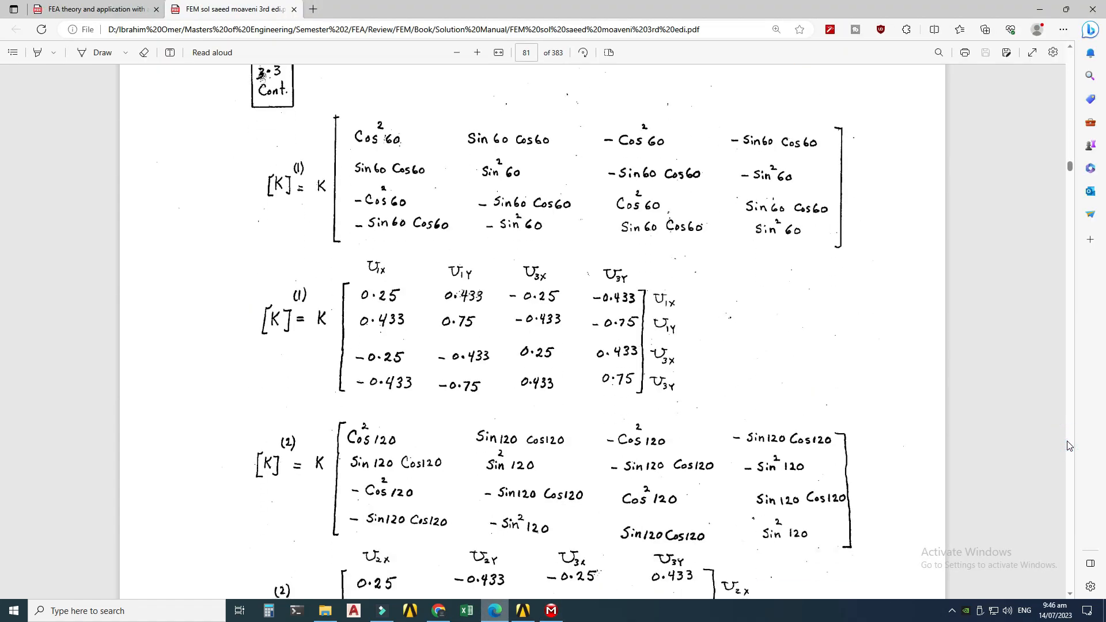
{"action": "scroll", "coordinate": [1068, 445], "scroll_direction": "down", "scroll_amount": 15}
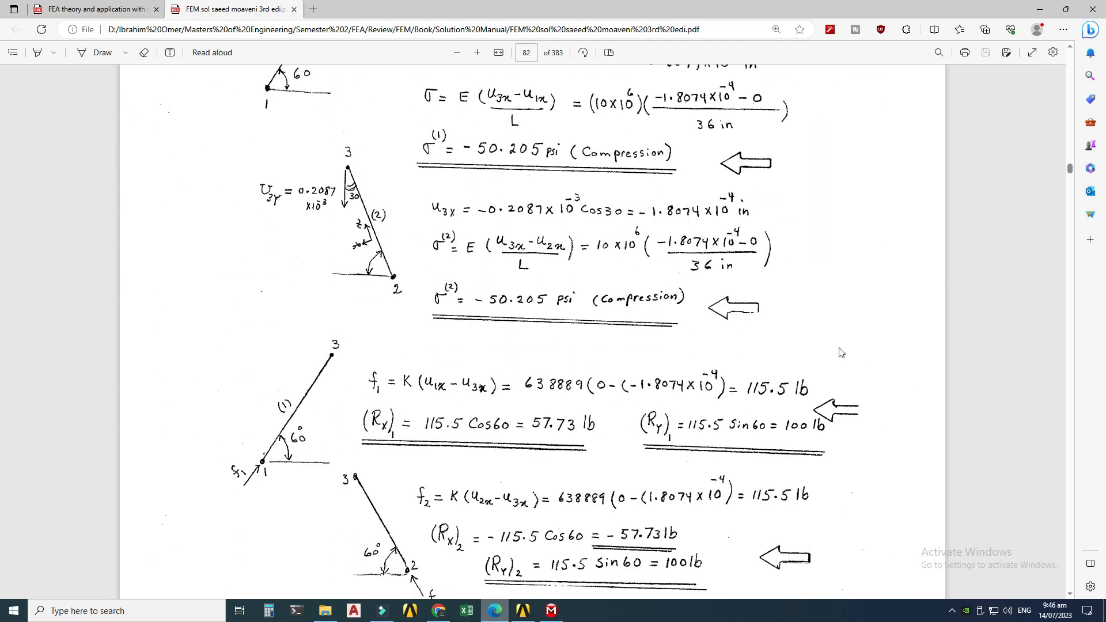
{"action": "scroll", "coordinate": [432, 352], "scroll_direction": "down", "scroll_amount": 3}
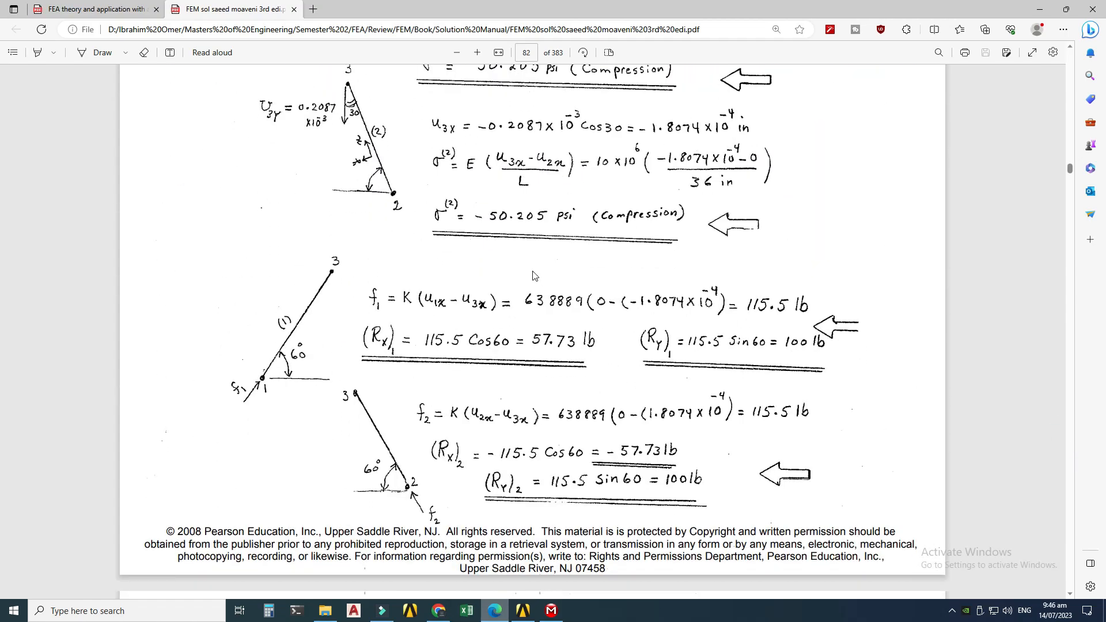
{"action": "scroll", "coordinate": [532, 275], "scroll_direction": "up", "scroll_amount": 9}
{"action": "scroll", "coordinate": [545, 293], "scroll_direction": "down", "scroll_amount": 20}
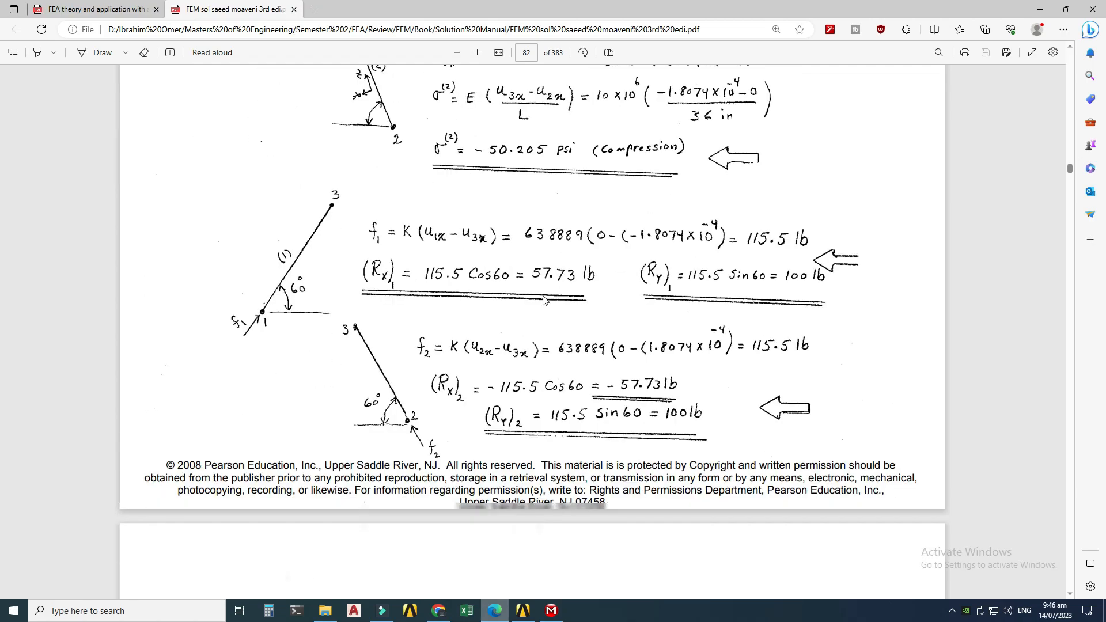
{"action": "scroll", "coordinate": [554, 313], "scroll_direction": "down", "scroll_amount": 1}
{"action": "scroll", "coordinate": [535, 346], "scroll_direction": "up", "scroll_amount": 10}
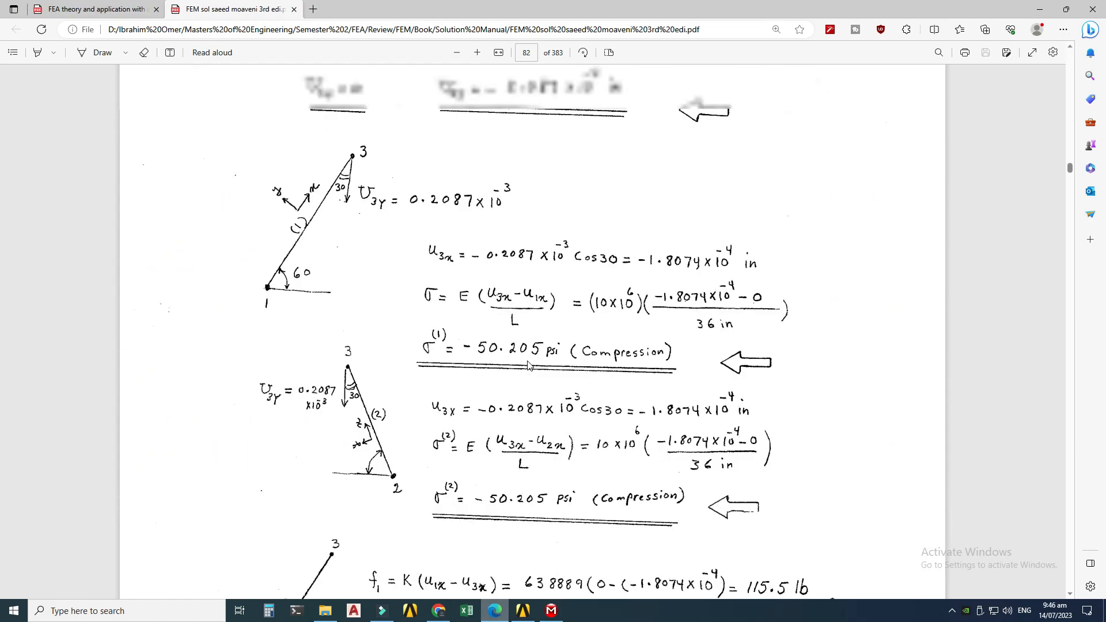
{"action": "scroll", "coordinate": [490, 403], "scroll_direction": "down", "scroll_amount": 3}
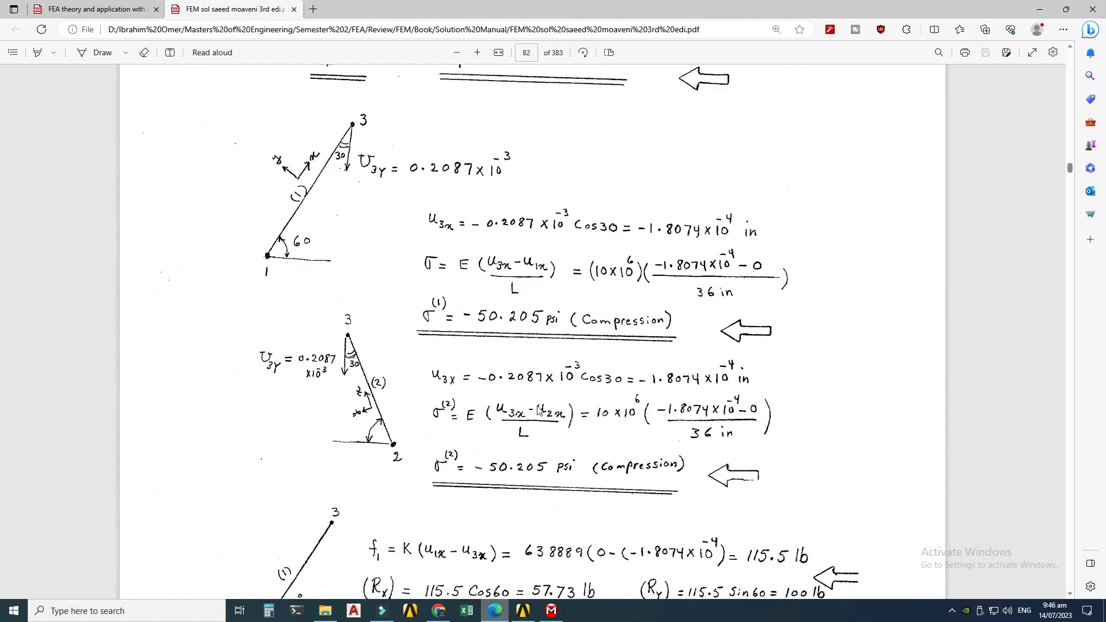
{"action": "scroll", "coordinate": [538, 410], "scroll_direction": "up", "scroll_amount": 10}
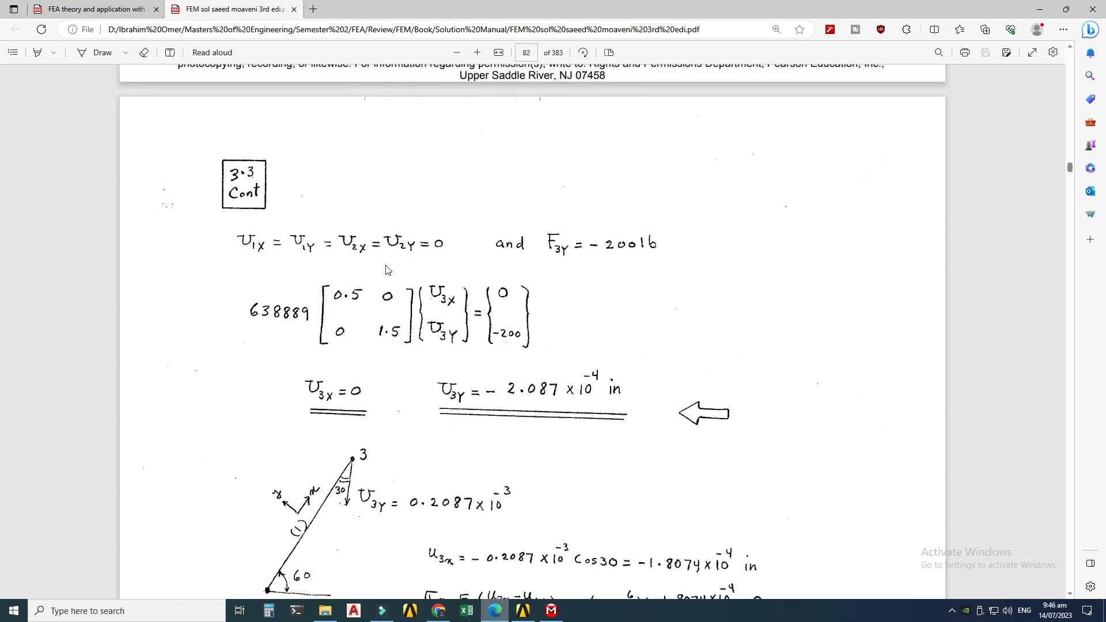
{"action": "scroll", "coordinate": [470, 305], "scroll_direction": "up", "scroll_amount": 1}
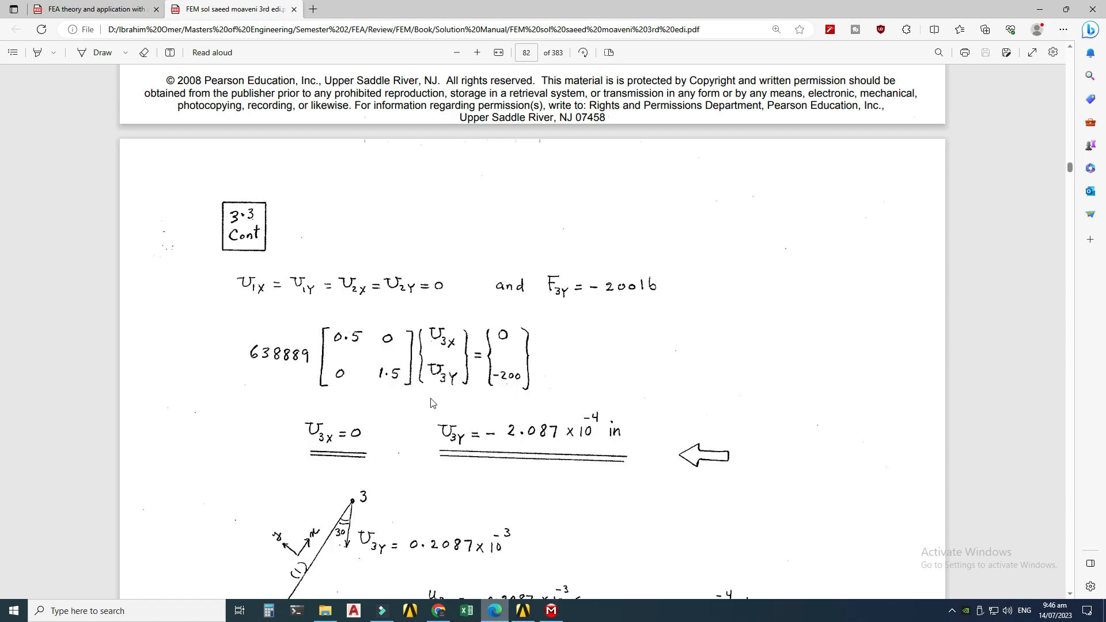
{"action": "scroll", "coordinate": [433, 403], "scroll_direction": "up", "scroll_amount": 20}
{"action": "scroll", "coordinate": [582, 347], "scroll_direction": "up", "scroll_amount": 1}
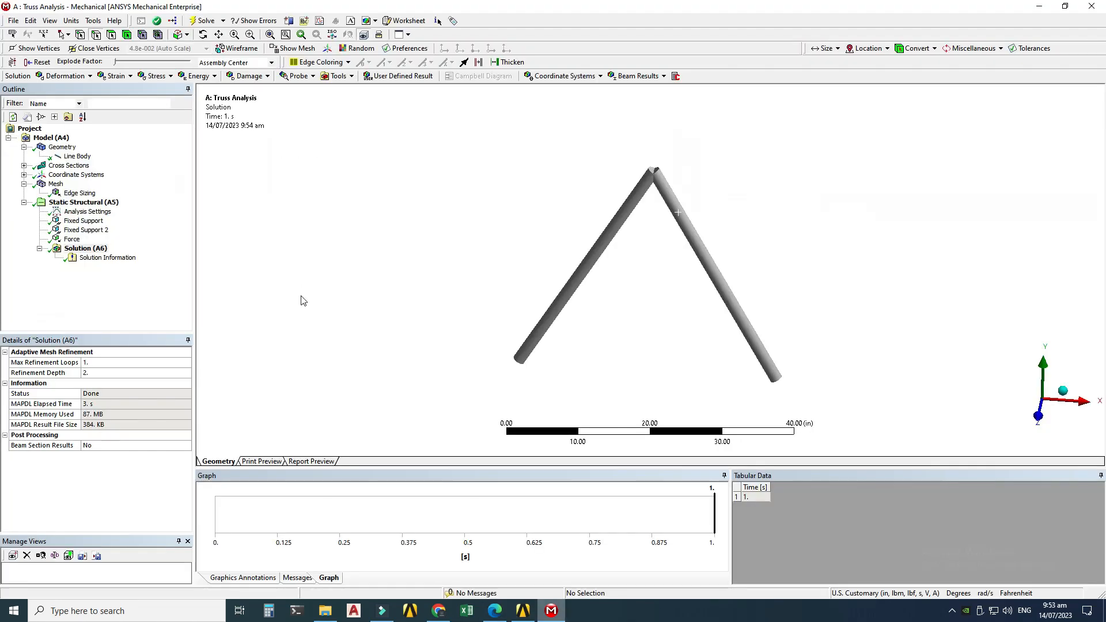
Step: Insert a directional deformation result under the solution and scope it to the apex vertex
{"action": "right_click", "coordinate": [92, 251]}
{"action": "mouse_move", "coordinate": [190, 255]}
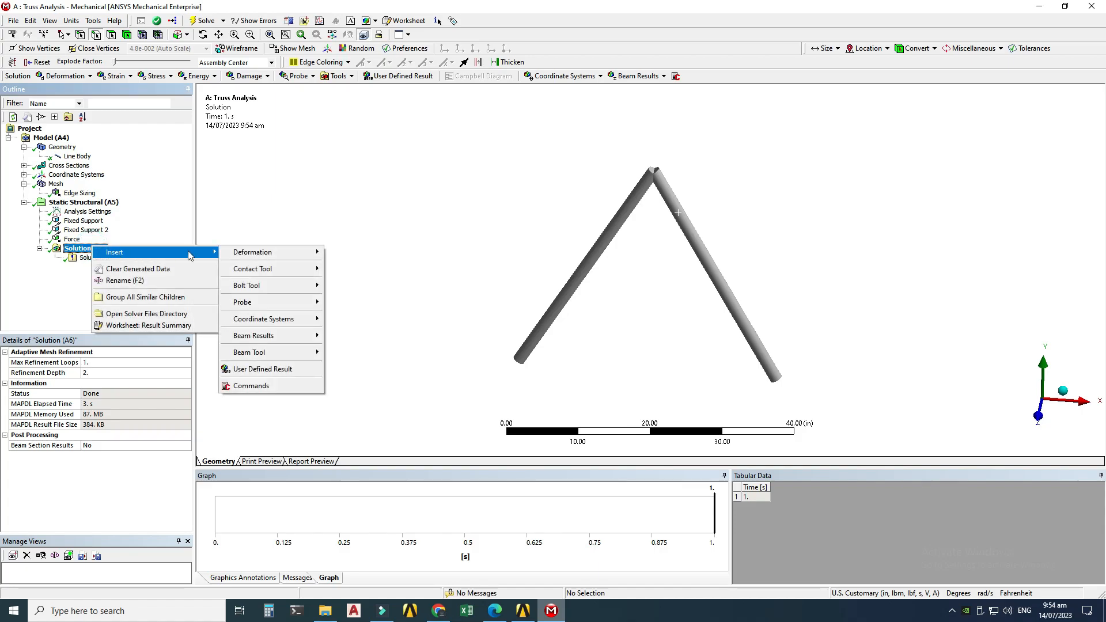
{"action": "mouse_move", "coordinate": [287, 254]}
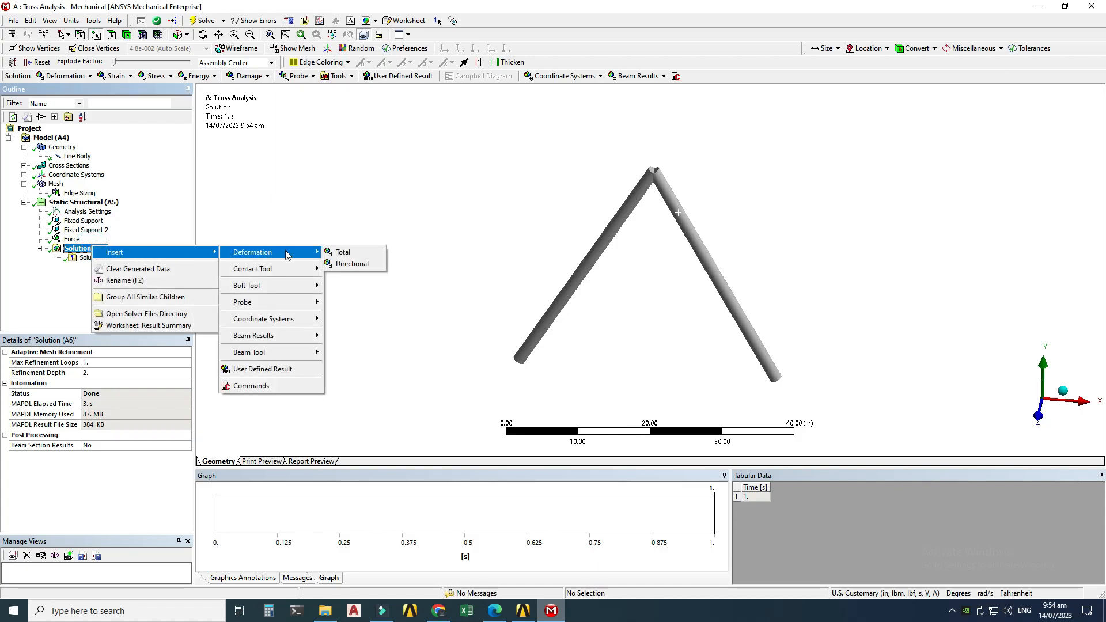
{"action": "left_click", "coordinate": [353, 263]}
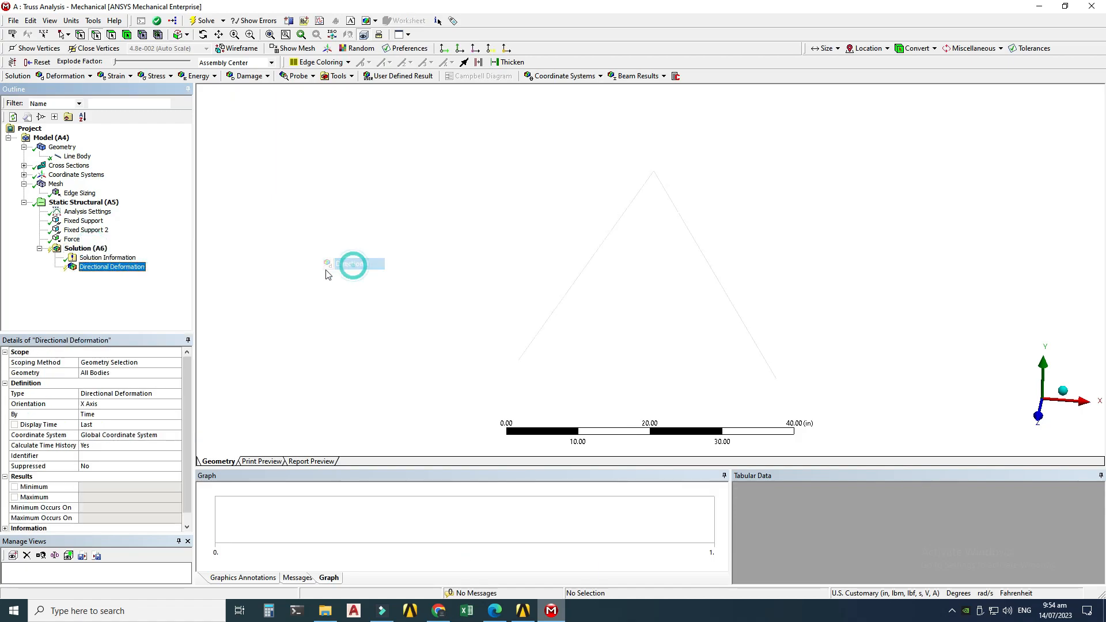
{"action": "left_click", "coordinate": [97, 373]}
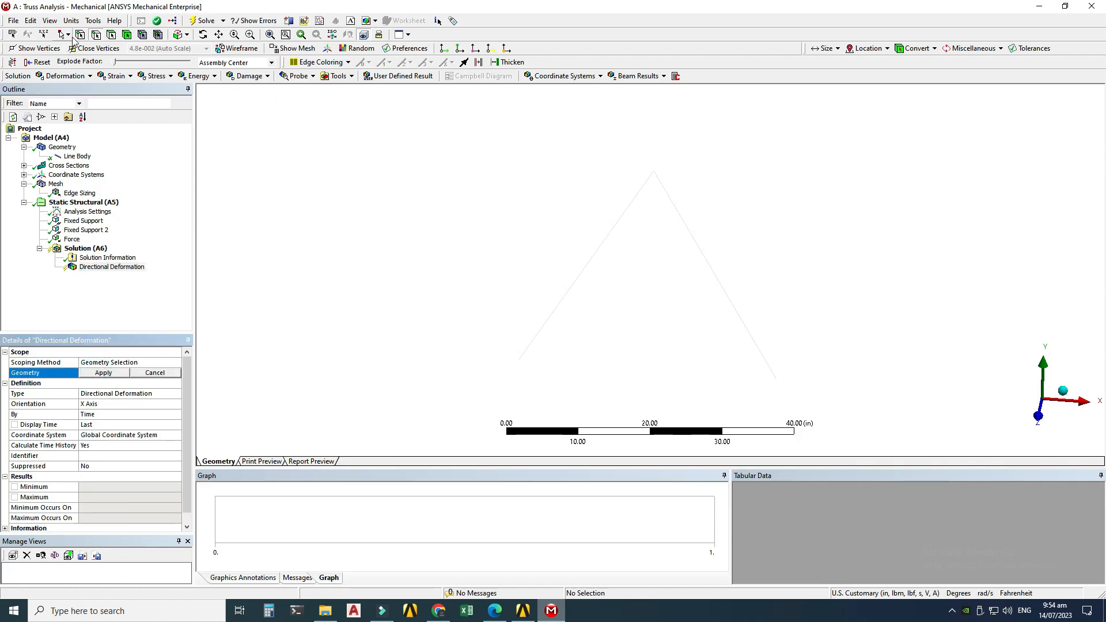
{"action": "left_click", "coordinate": [80, 35]}
{"action": "left_click", "coordinate": [655, 173]}
{"action": "left_click", "coordinate": [101, 374]}
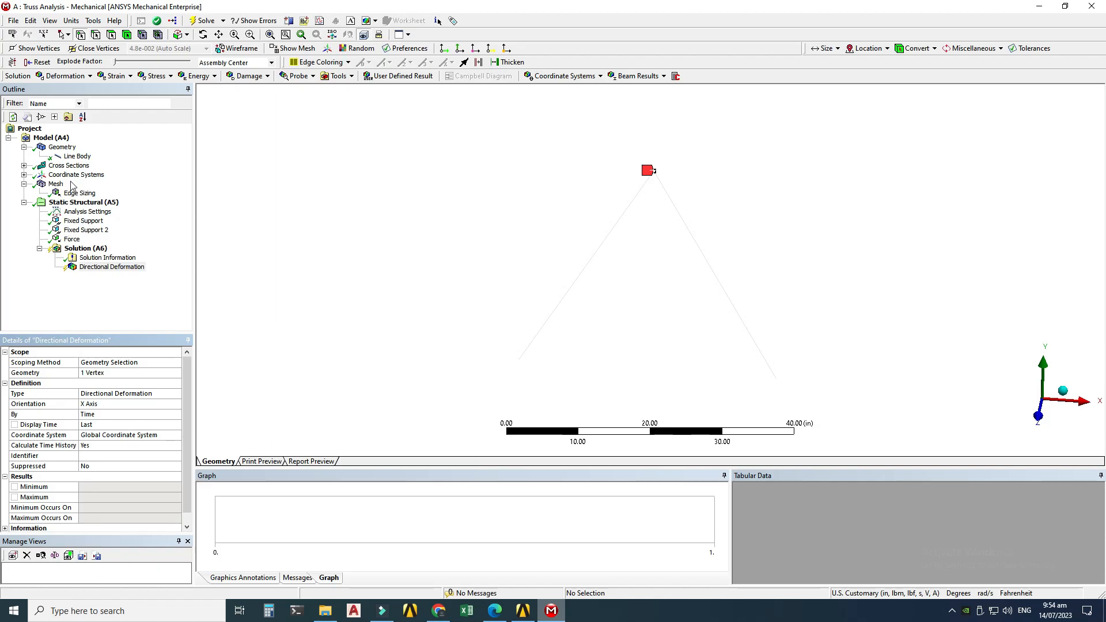
Step: Insert a second directional deformation result with Y Axis orientation, scoped to the apex vertex
{"action": "left_click", "coordinate": [83, 248]}
{"action": "right_click", "coordinate": [94, 251]}
{"action": "mouse_move", "coordinate": [116, 256]}
{"action": "mouse_move", "coordinate": [238, 256]}
{"action": "left_click", "coordinate": [345, 267]}
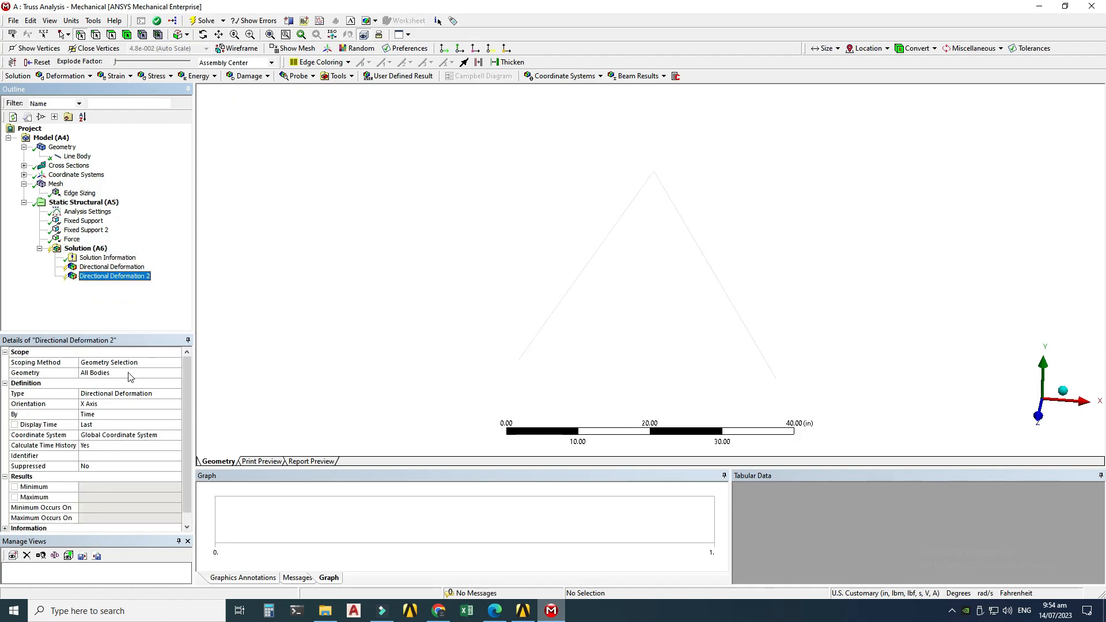
{"action": "left_click", "coordinate": [105, 373]}
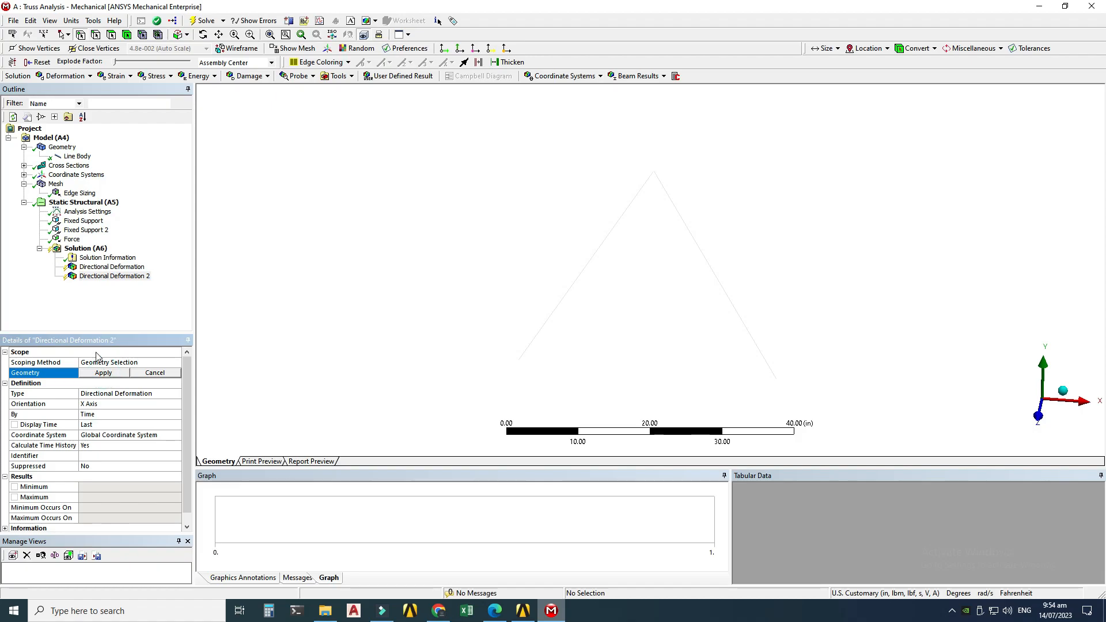
{"action": "left_click", "coordinate": [80, 35]}
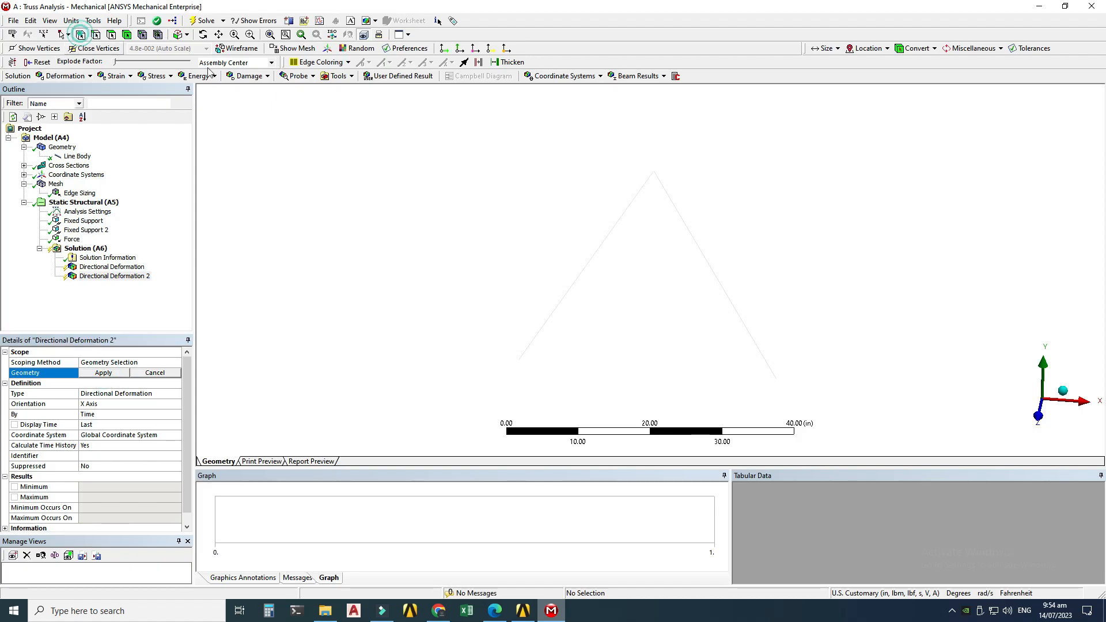
{"action": "left_click", "coordinate": [653, 172]}
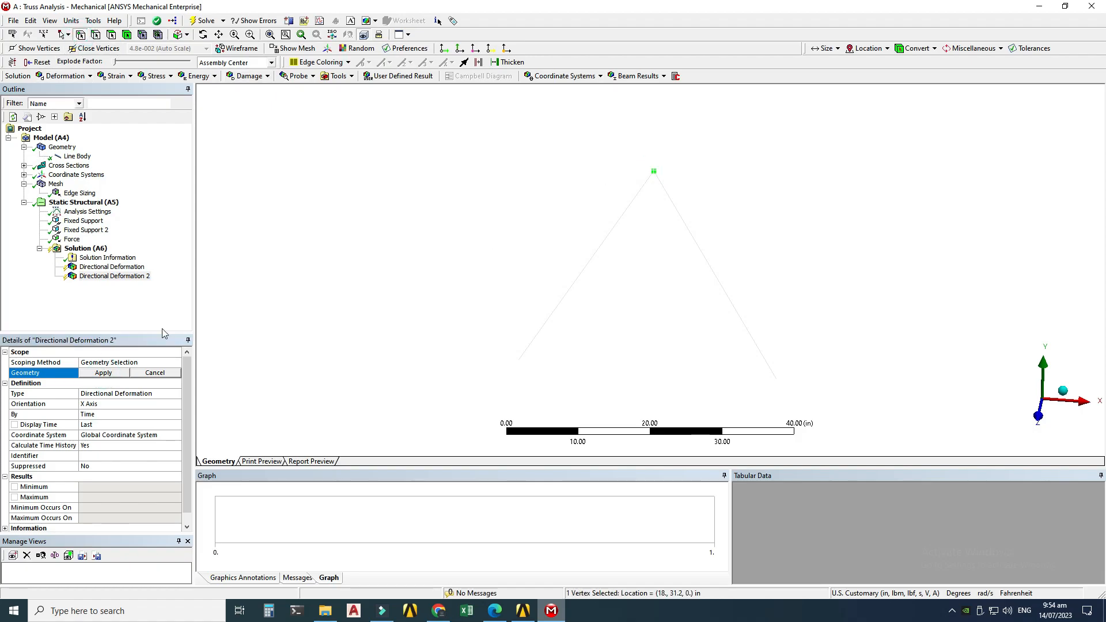
{"action": "left_click", "coordinate": [106, 408]}
{"action": "left_click", "coordinate": [176, 403]}
{"action": "left_click", "coordinate": [136, 421]}
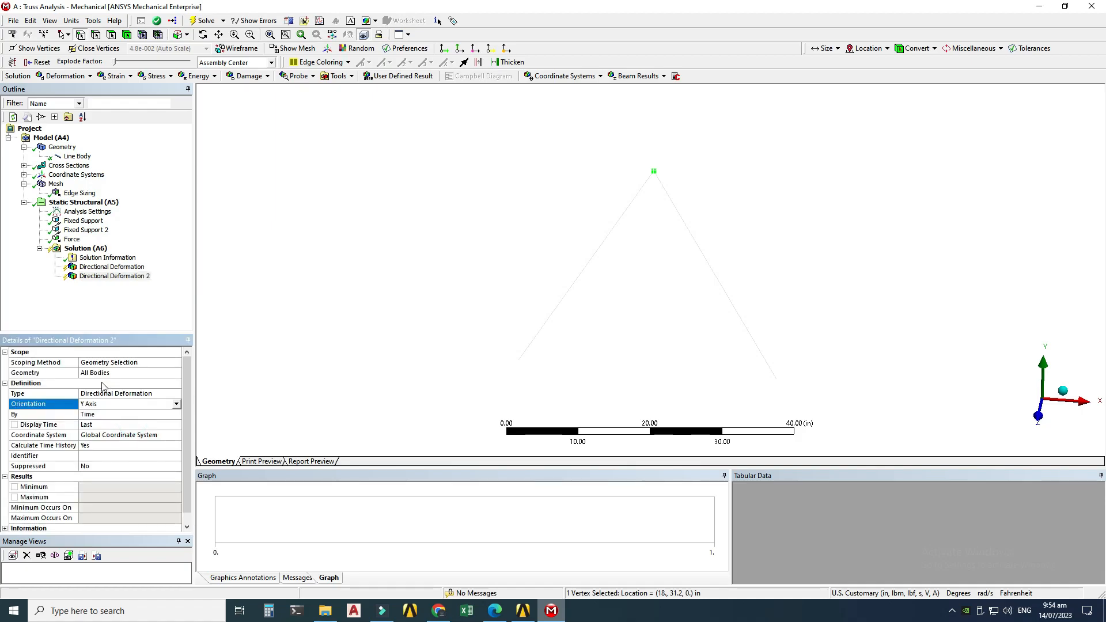
{"action": "left_click", "coordinate": [102, 374]}
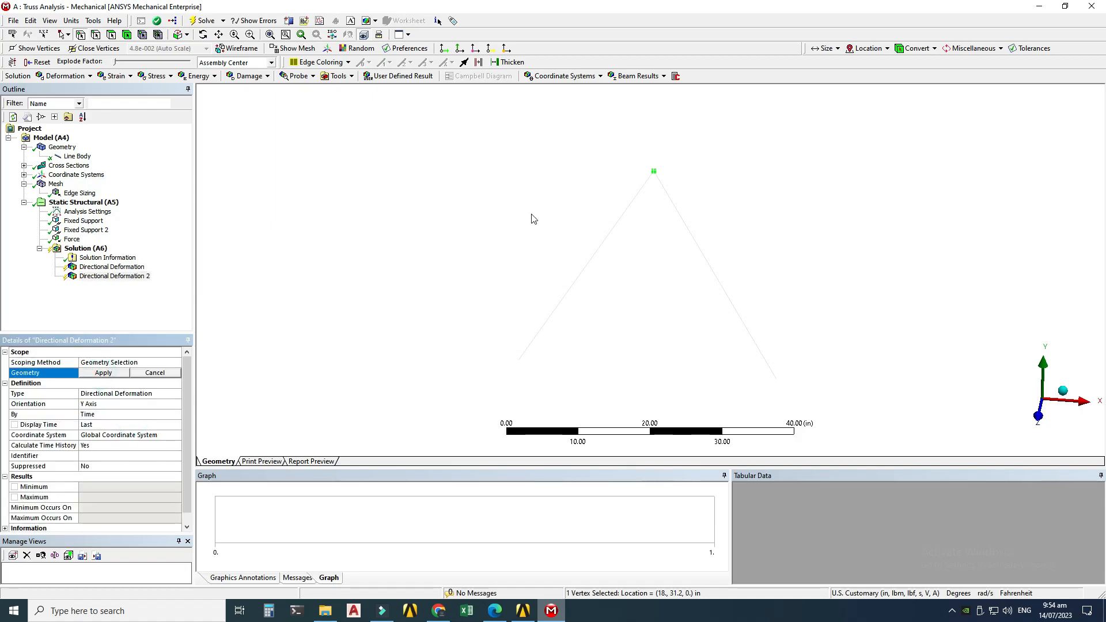
{"action": "left_click", "coordinate": [653, 171]}
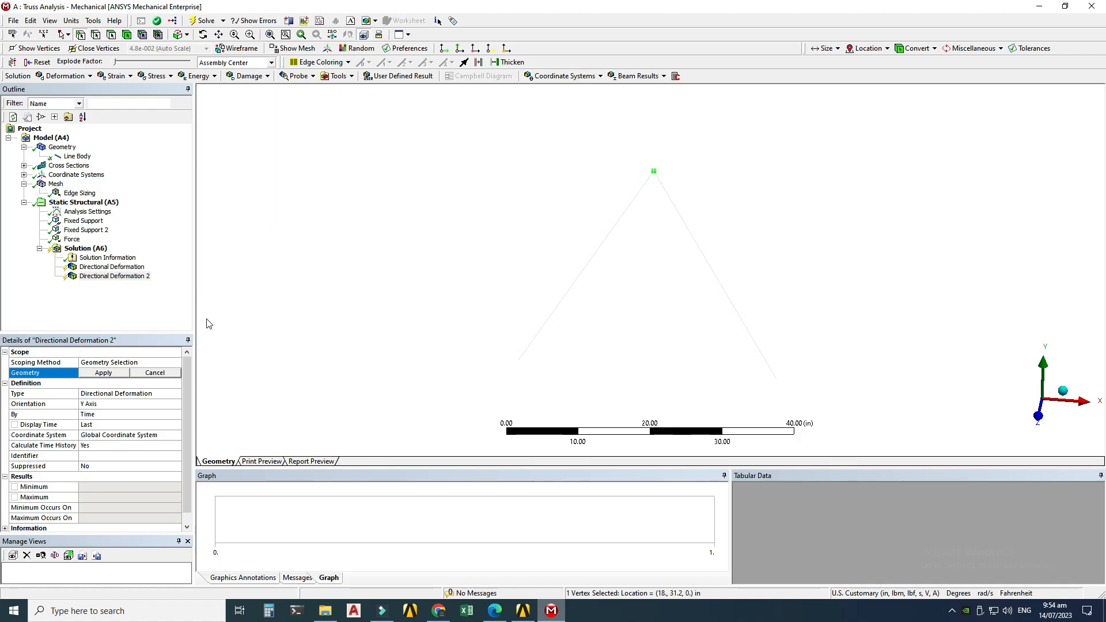
{"action": "left_click", "coordinate": [116, 373]}
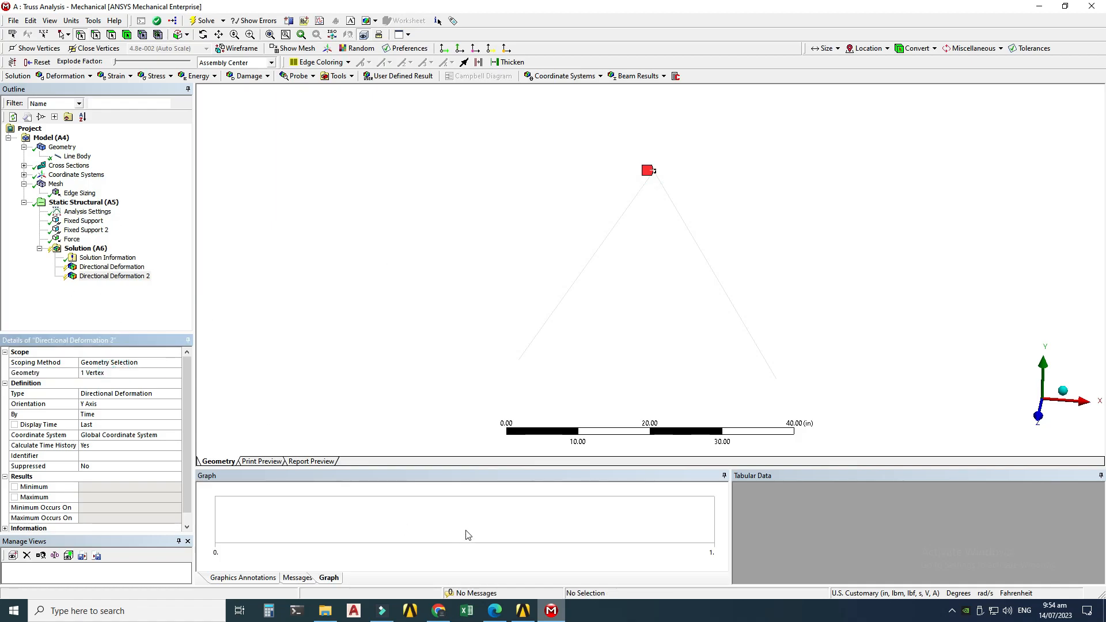
Step: Insert a force reaction probe for the Fixed Support boundary condition
{"action": "right_click", "coordinate": [81, 249]}
{"action": "mouse_move", "coordinate": [144, 251]}
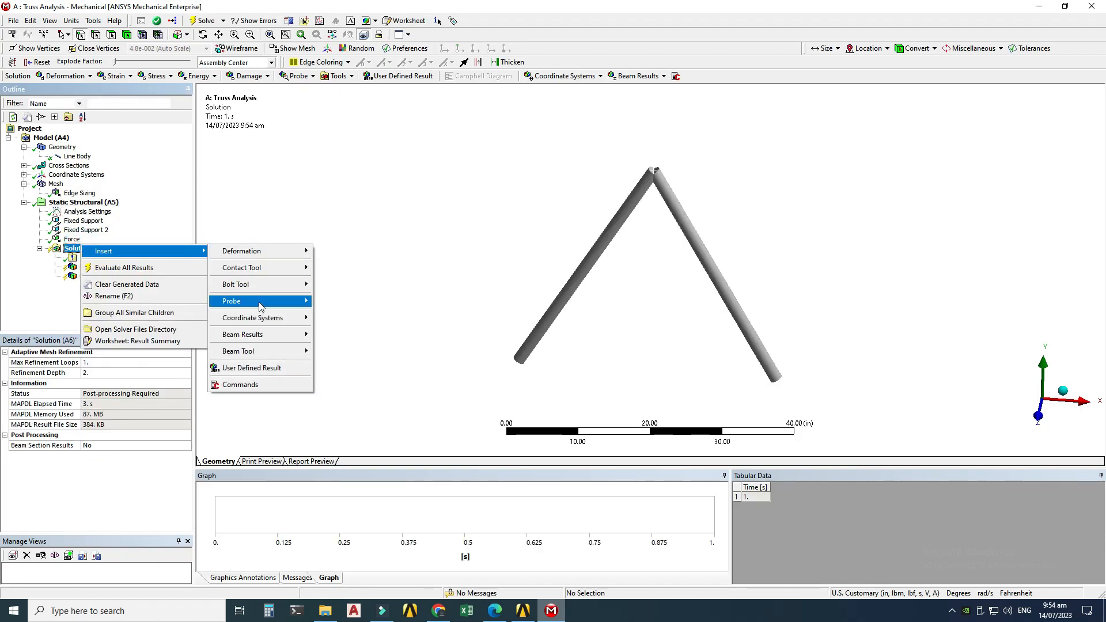
{"action": "mouse_move", "coordinate": [262, 303]}
{"action": "left_click", "coordinate": [349, 352]}
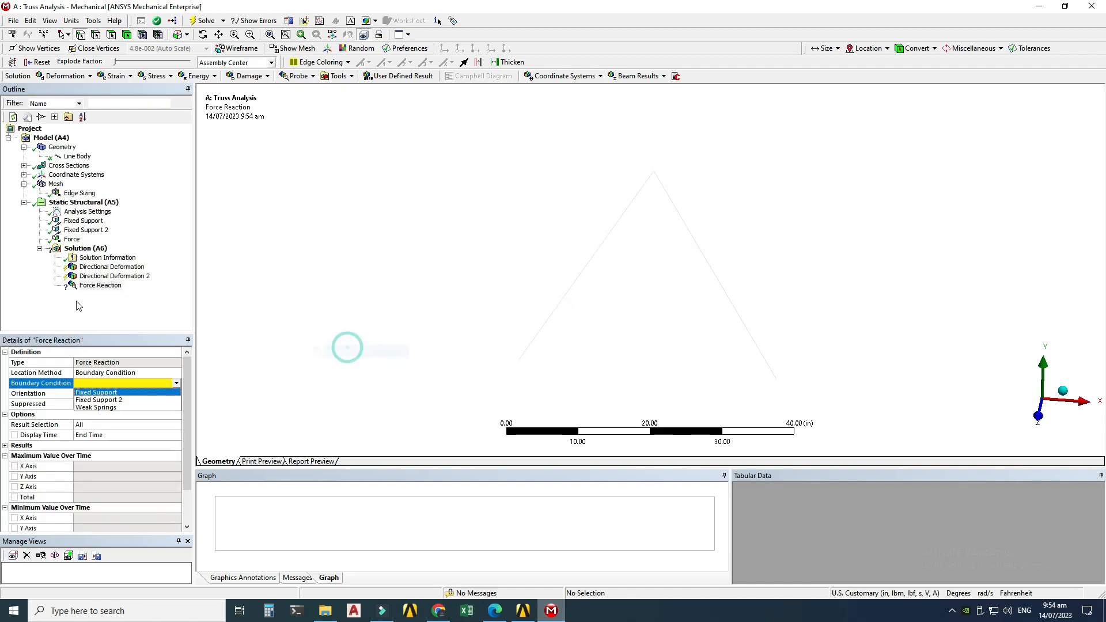
{"action": "left_click", "coordinate": [93, 393]}
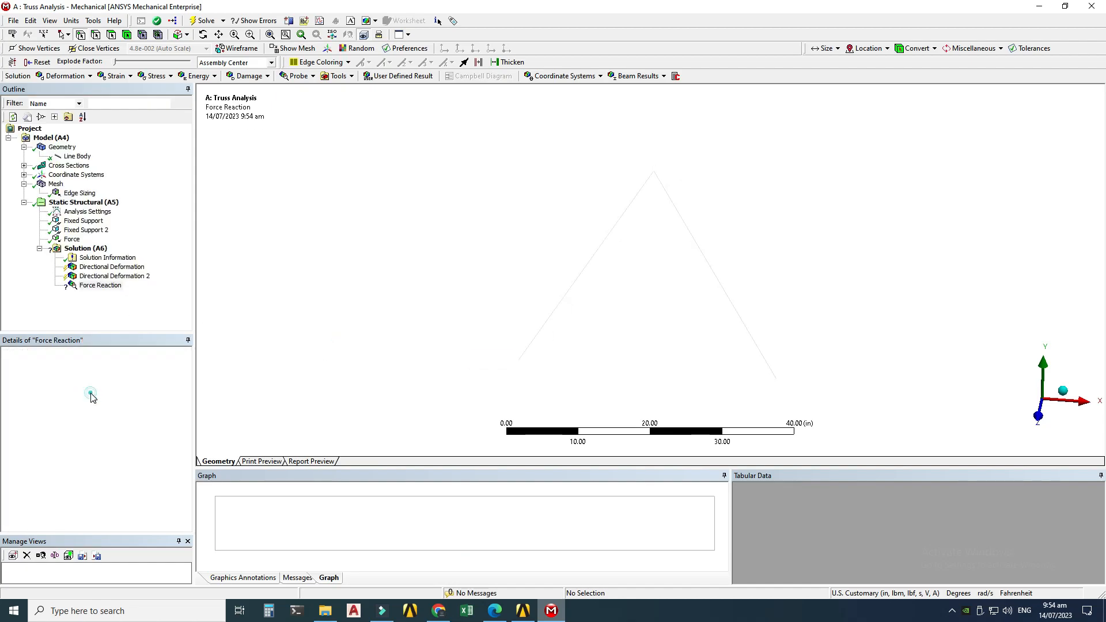
Step: Insert a second force reaction probe for the Fixed Support 2 boundary condition
{"action": "right_click", "coordinate": [81, 248]}
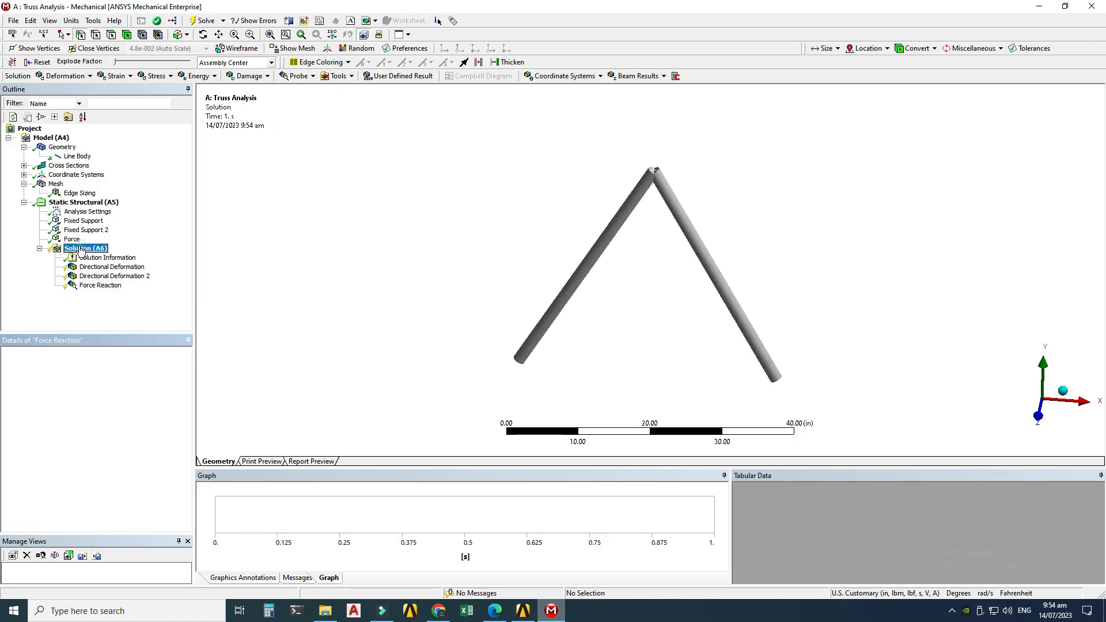
{"action": "mouse_move", "coordinate": [115, 257]}
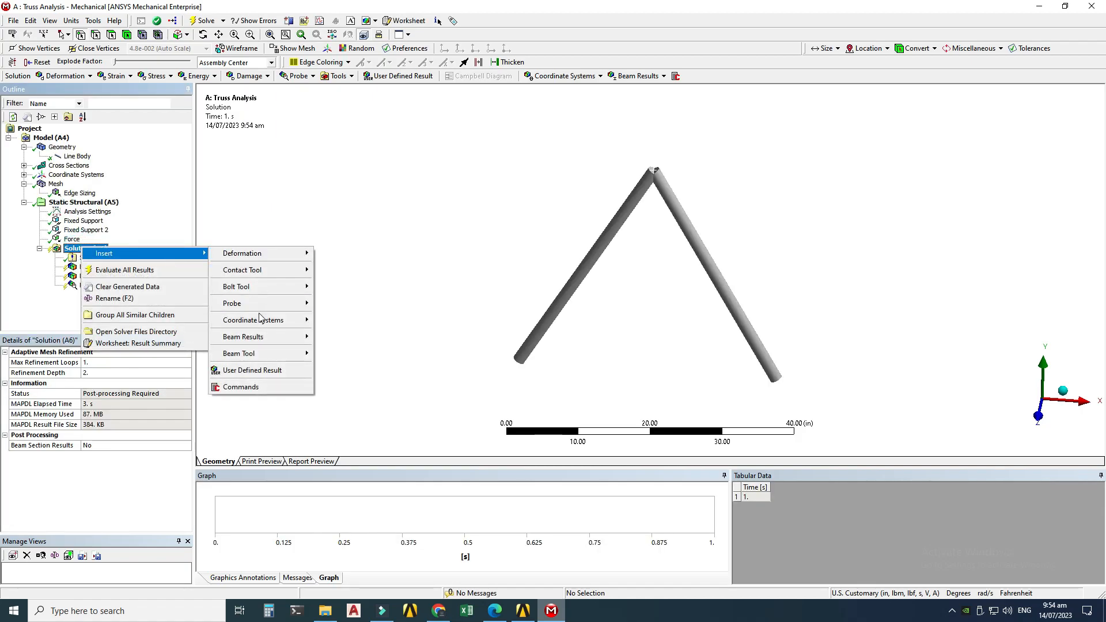
{"action": "mouse_move", "coordinate": [297, 307]}
{"action": "left_click", "coordinate": [348, 352]}
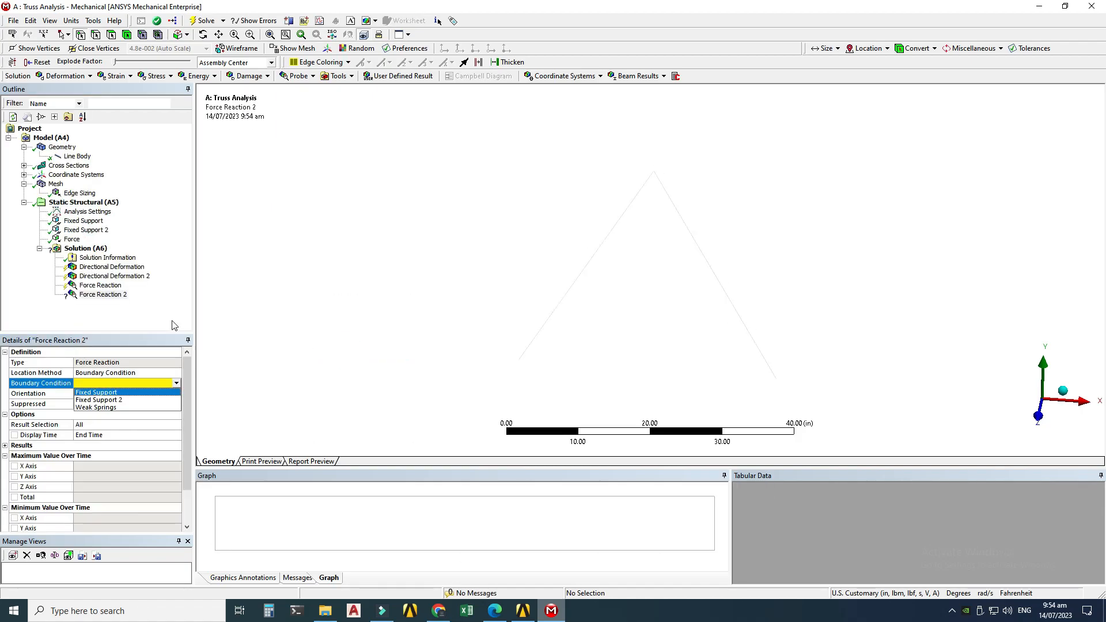
{"action": "left_click", "coordinate": [777, 379]}
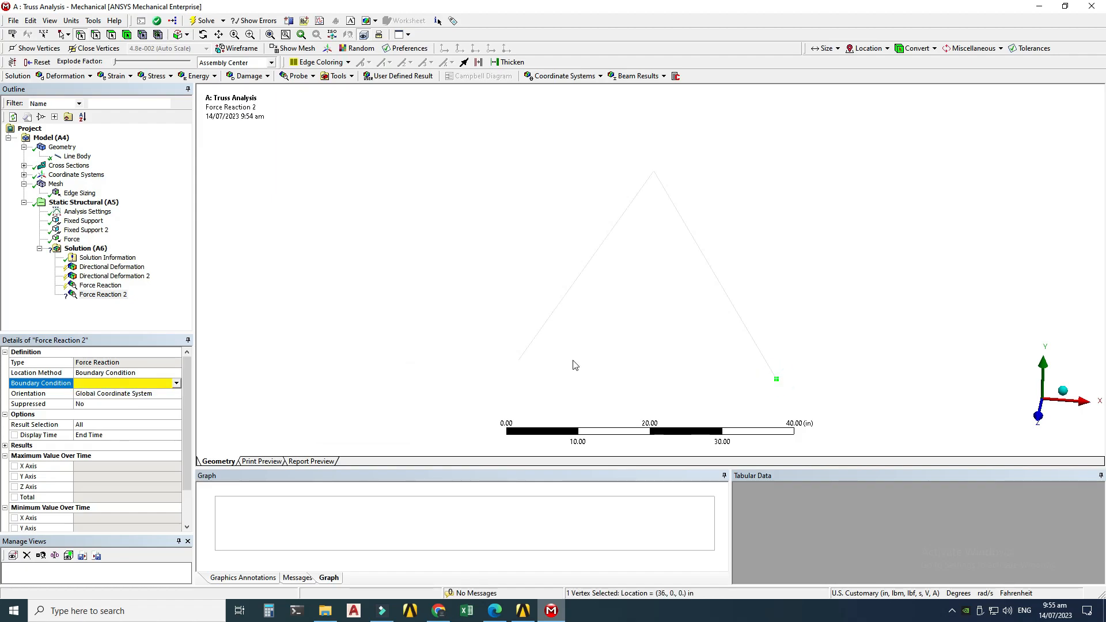
{"action": "left_click", "coordinate": [176, 383]}
{"action": "left_click", "coordinate": [150, 398]}
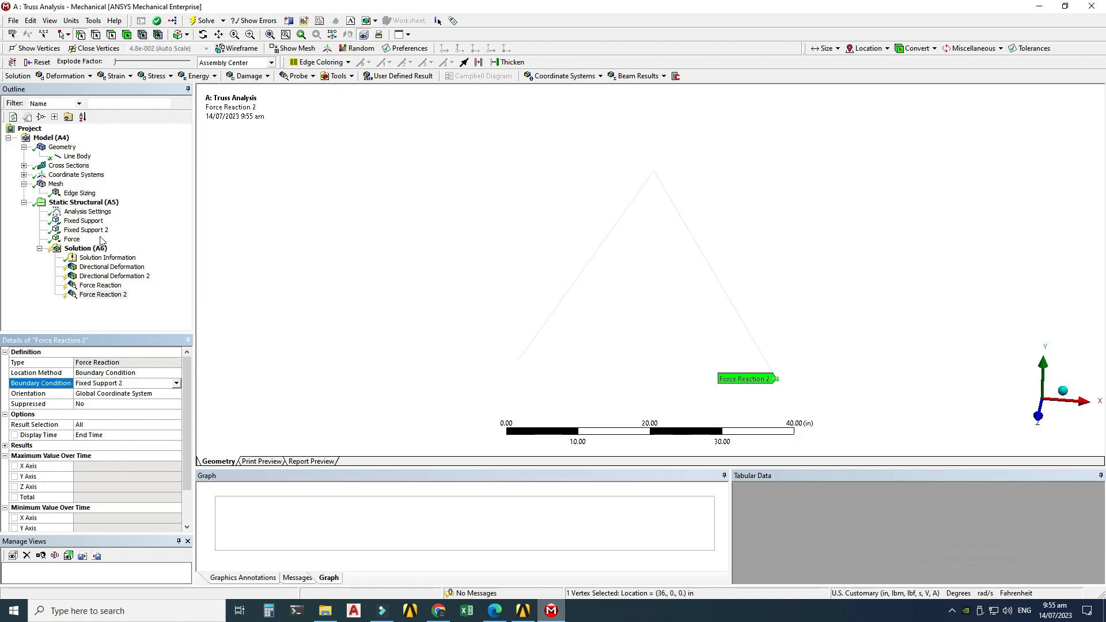
Step: Insert a Beam Tool under the solution and expand its stress results
{"action": "left_click", "coordinate": [86, 248]}
{"action": "right_click", "coordinate": [85, 251]}
{"action": "mouse_move", "coordinate": [104, 258]}
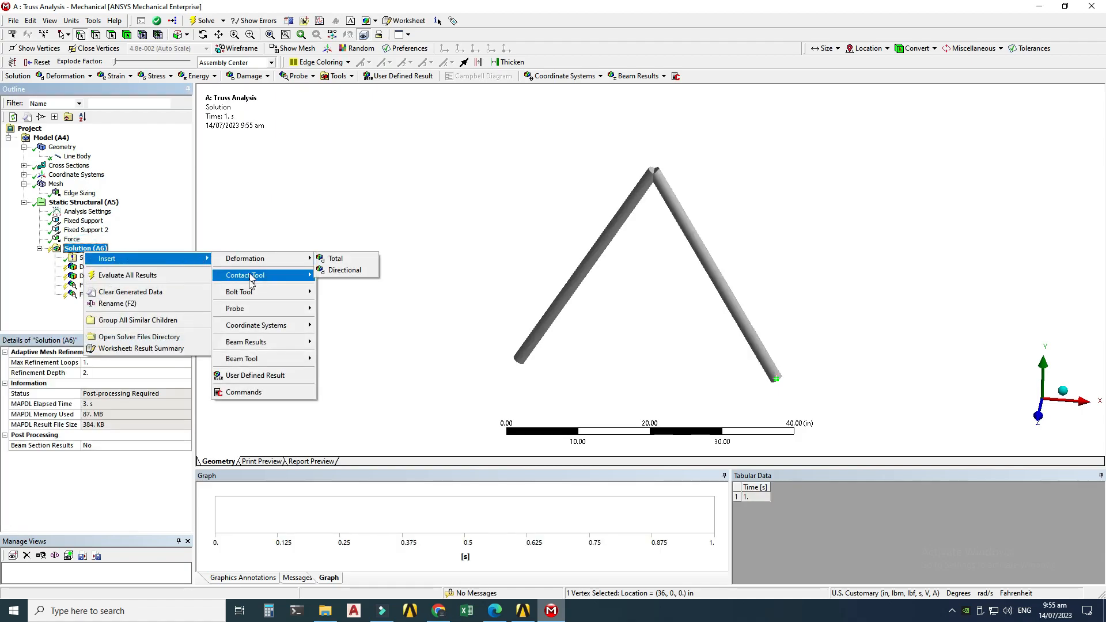
{"action": "mouse_move", "coordinate": [252, 362]}
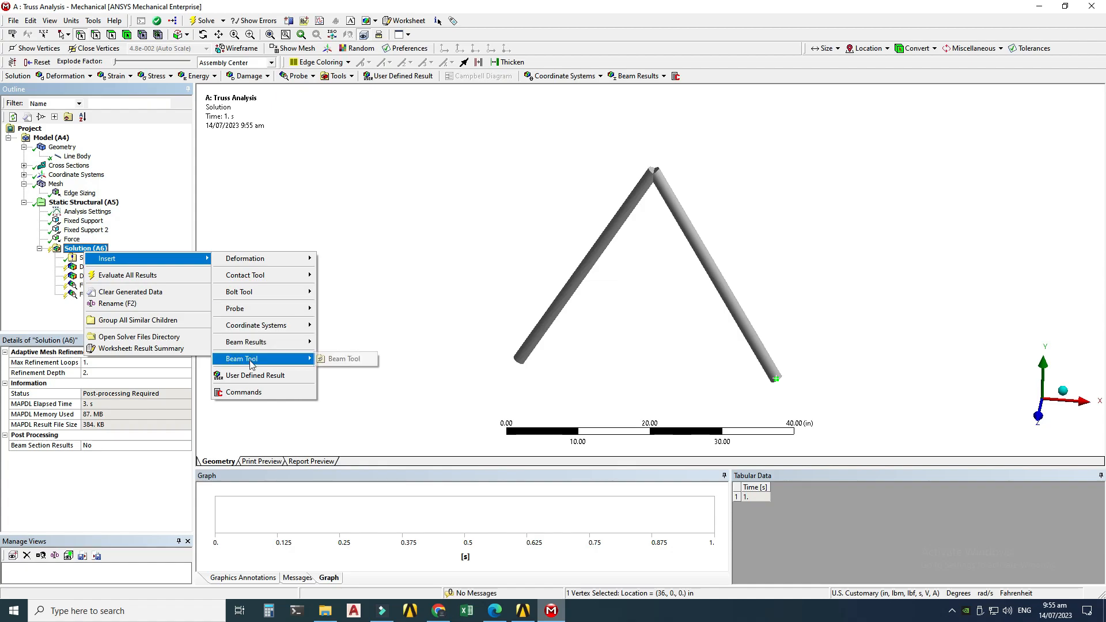
{"action": "left_click", "coordinate": [343, 359]}
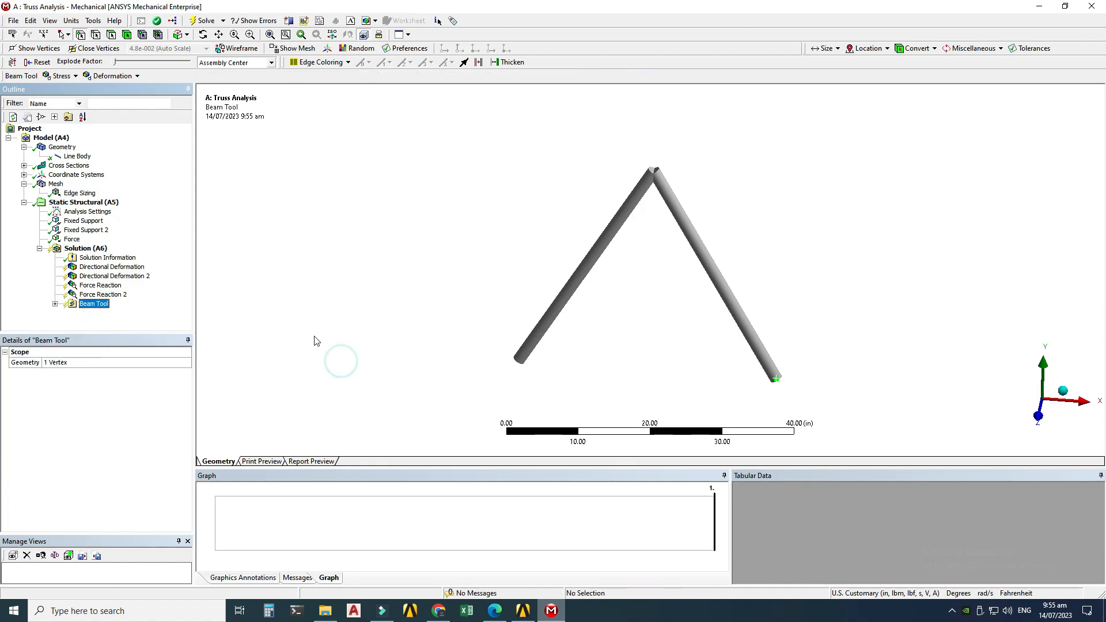
{"action": "left_click", "coordinate": [55, 304]}
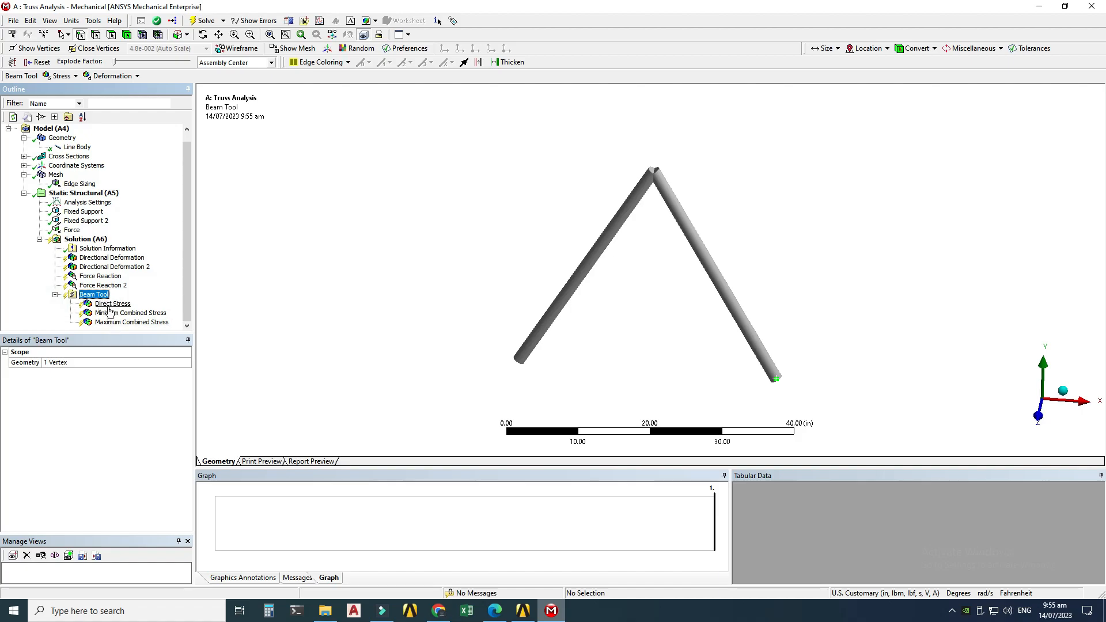
Step: Delete the Minimum Combined Stress and Maximum Combined Stress results from the Beam Tool, keeping only Direct Stress
{"action": "left_click", "coordinate": [107, 313]}
{"action": "right_click", "coordinate": [108, 313]}
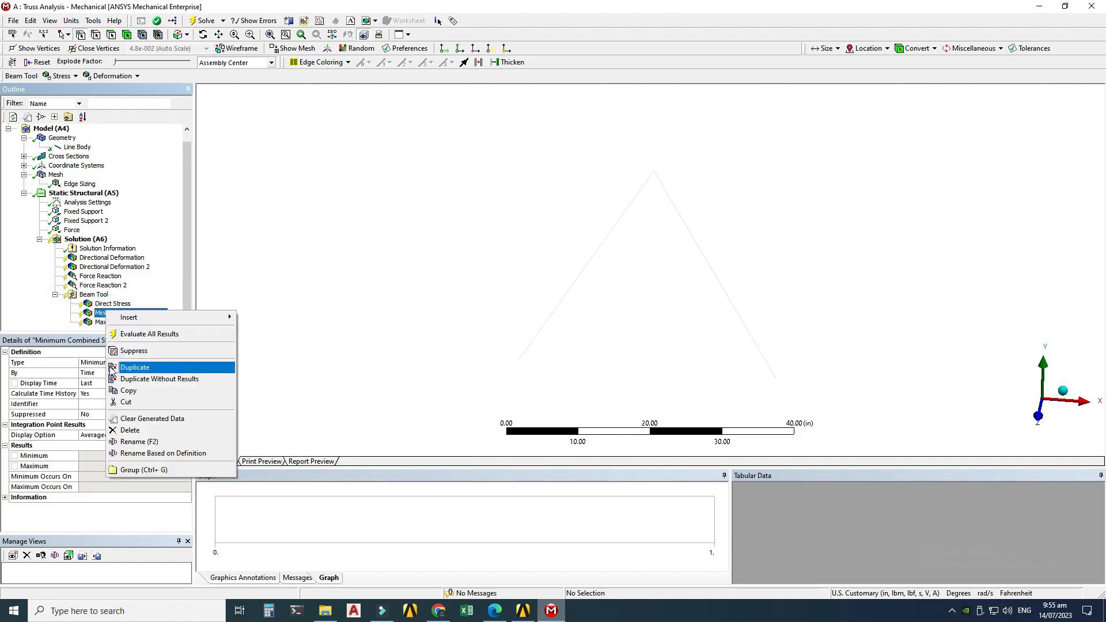
{"action": "left_click", "coordinate": [122, 430]}
{"action": "left_click", "coordinate": [546, 346]}
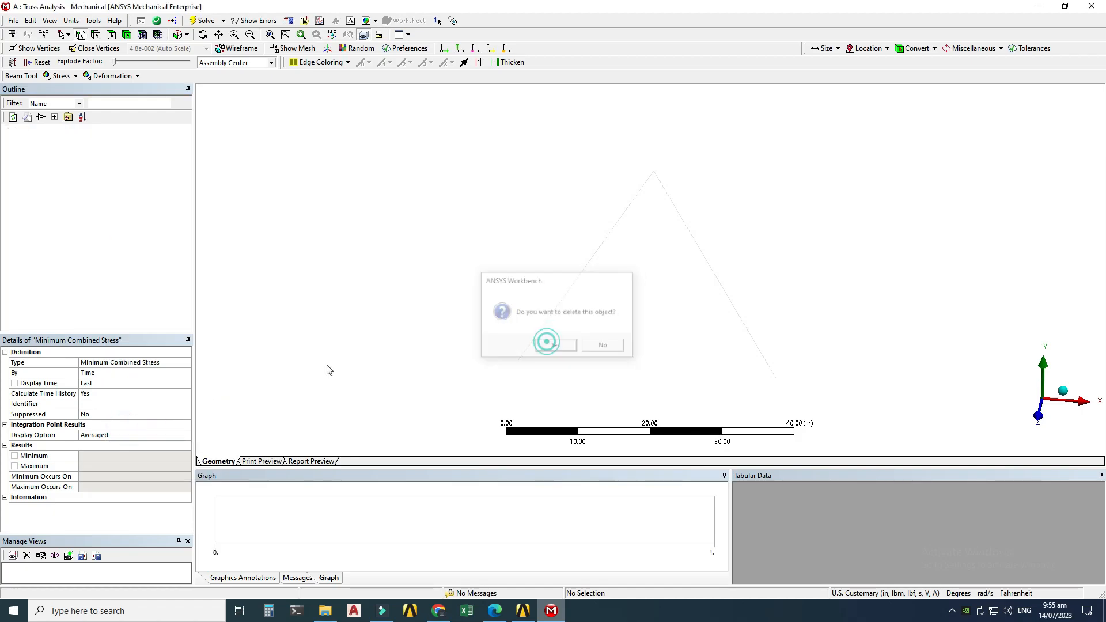
{"action": "right_click", "coordinate": [135, 326]}
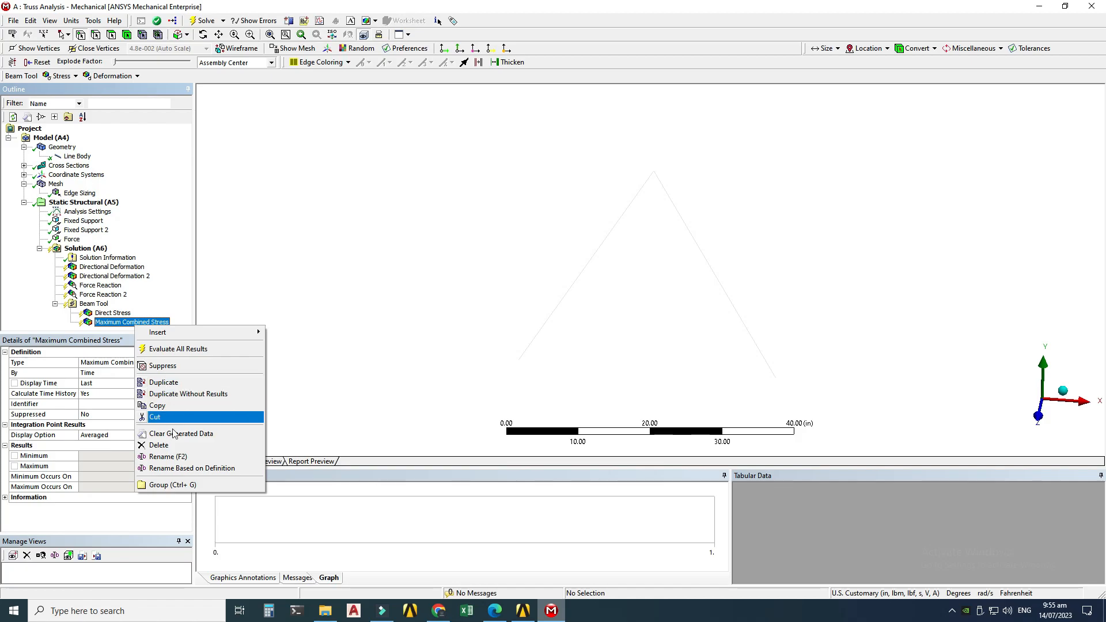
{"action": "left_click", "coordinate": [181, 447]}
{"action": "left_click", "coordinate": [547, 346]}
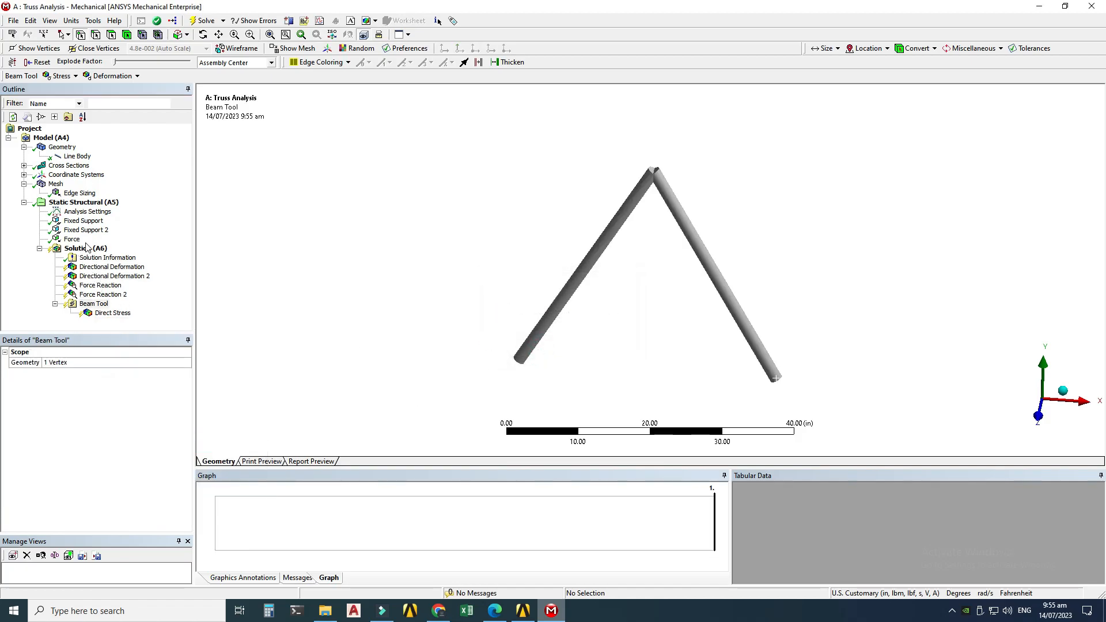
Step: Insert an Axial Force beam result under the solution and scope it to the left truss member
{"action": "left_click", "coordinate": [86, 249]}
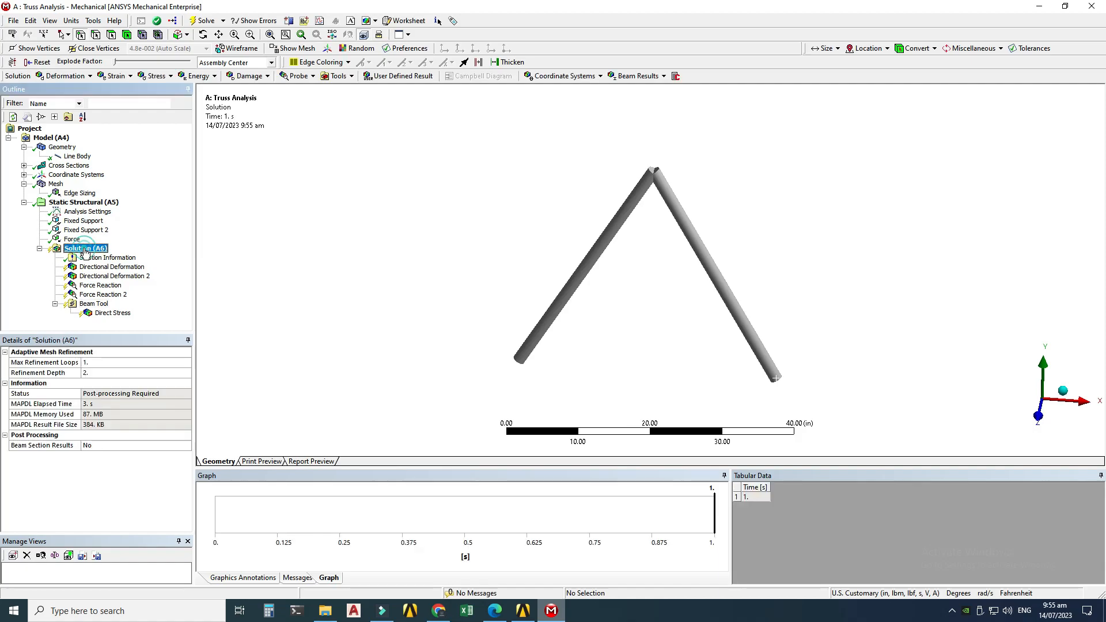
{"action": "right_click", "coordinate": [86, 249]}
{"action": "mouse_move", "coordinate": [104, 256]}
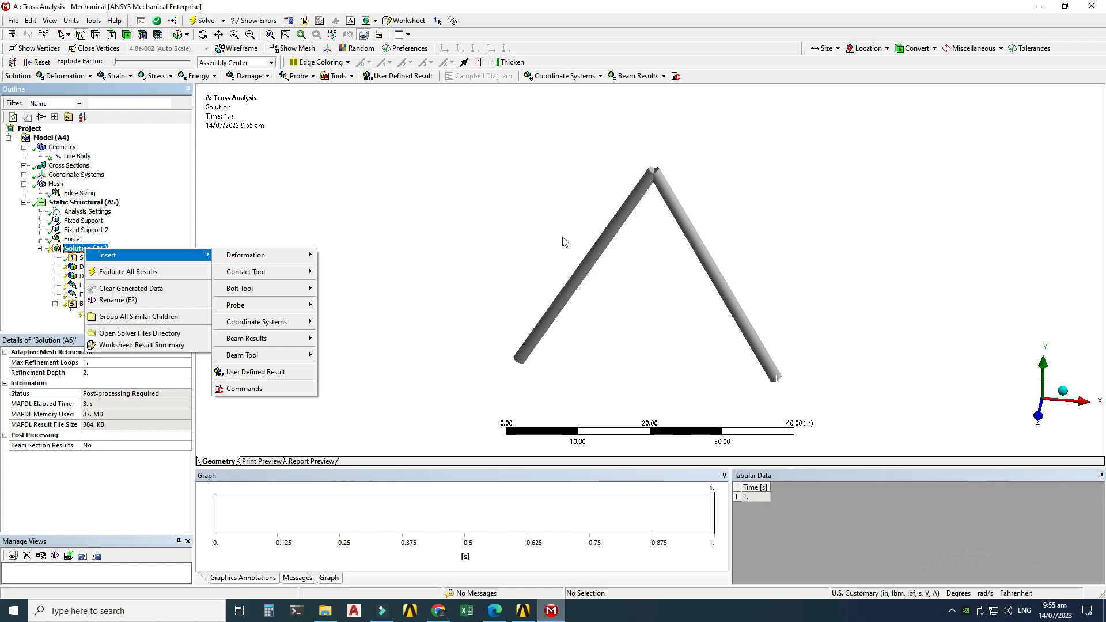
{"action": "mouse_move", "coordinate": [274, 341]}
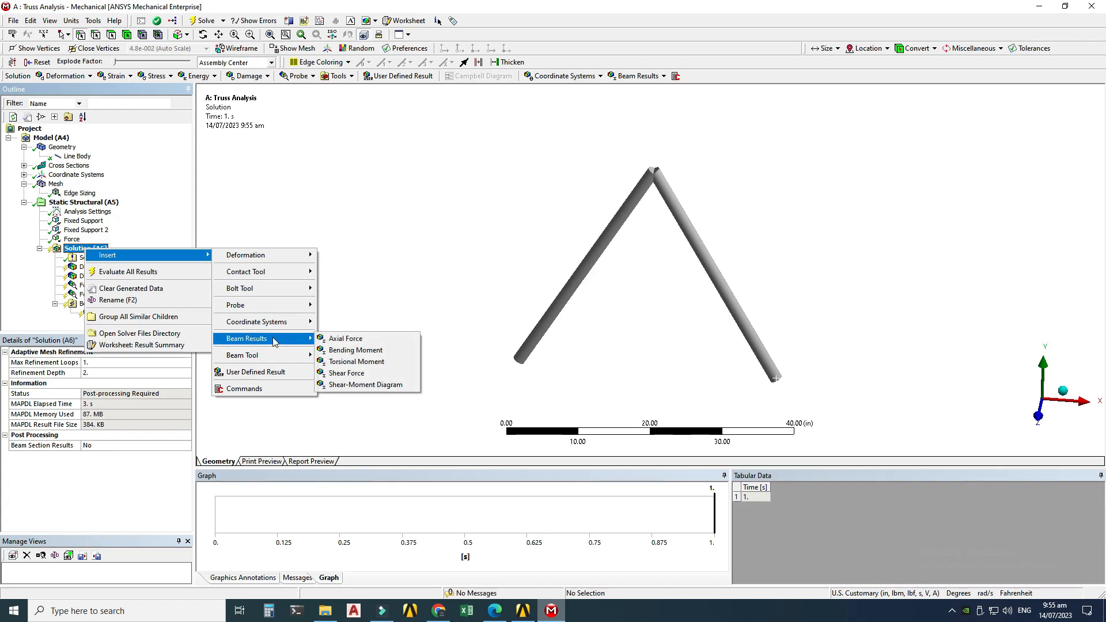
{"action": "left_click", "coordinate": [336, 341]}
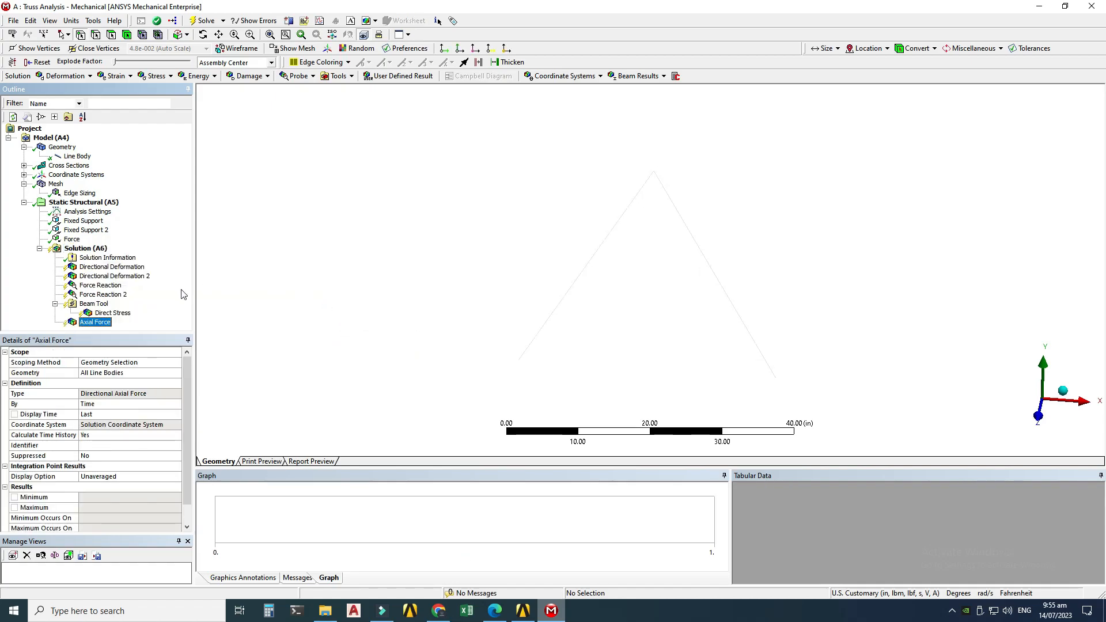
{"action": "left_click", "coordinate": [100, 373]}
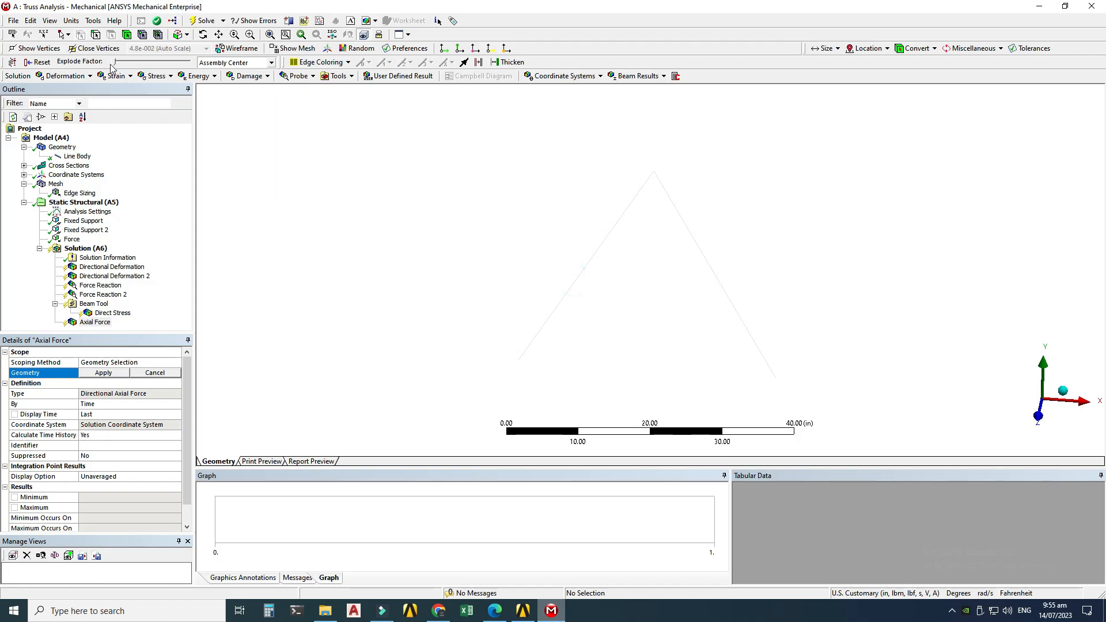
{"action": "left_click", "coordinate": [585, 270]}
{"action": "left_click", "coordinate": [101, 373]}
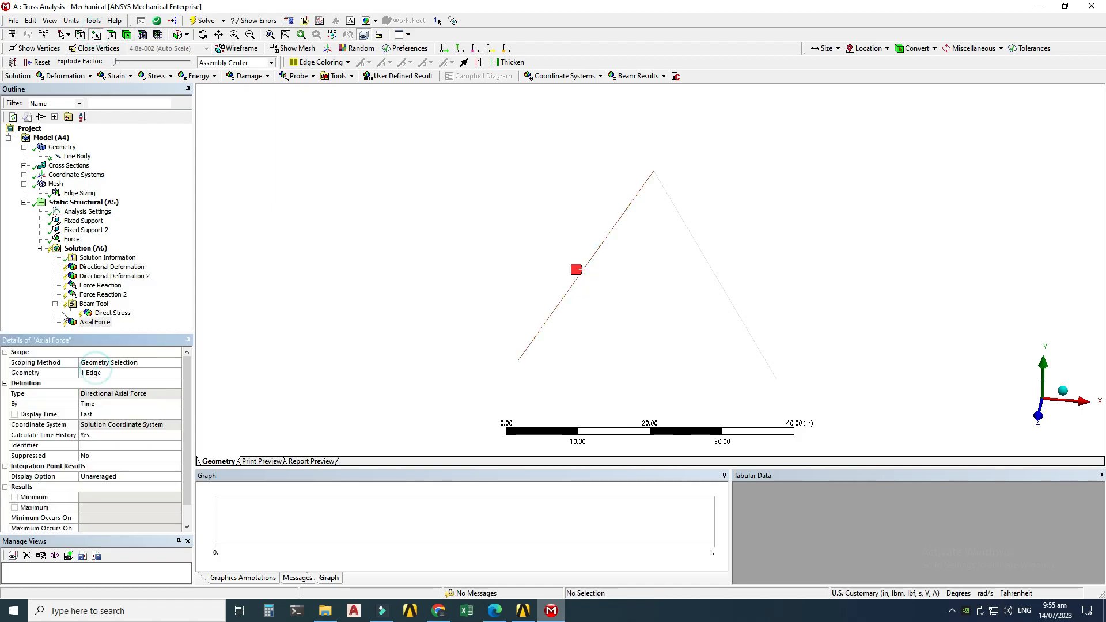
Step: Insert a second Axial Force beam result and scope it to the right truss member
{"action": "left_click", "coordinate": [91, 250]}
{"action": "right_click", "coordinate": [90, 253]}
{"action": "mouse_move", "coordinate": [173, 256]}
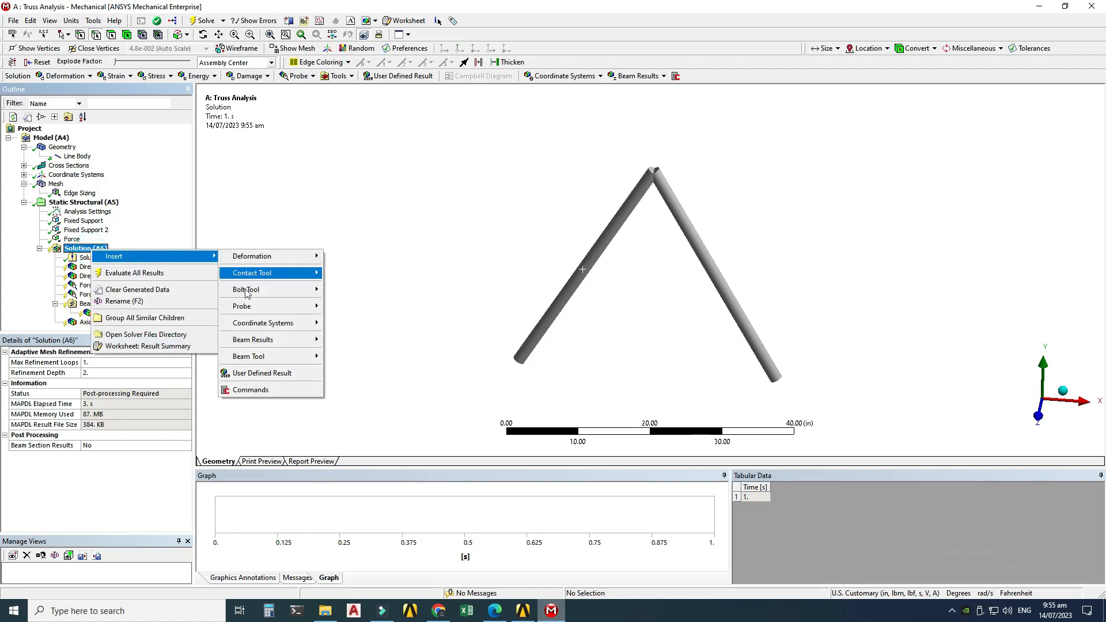
{"action": "mouse_move", "coordinate": [277, 347]}
{"action": "left_click", "coordinate": [341, 339]}
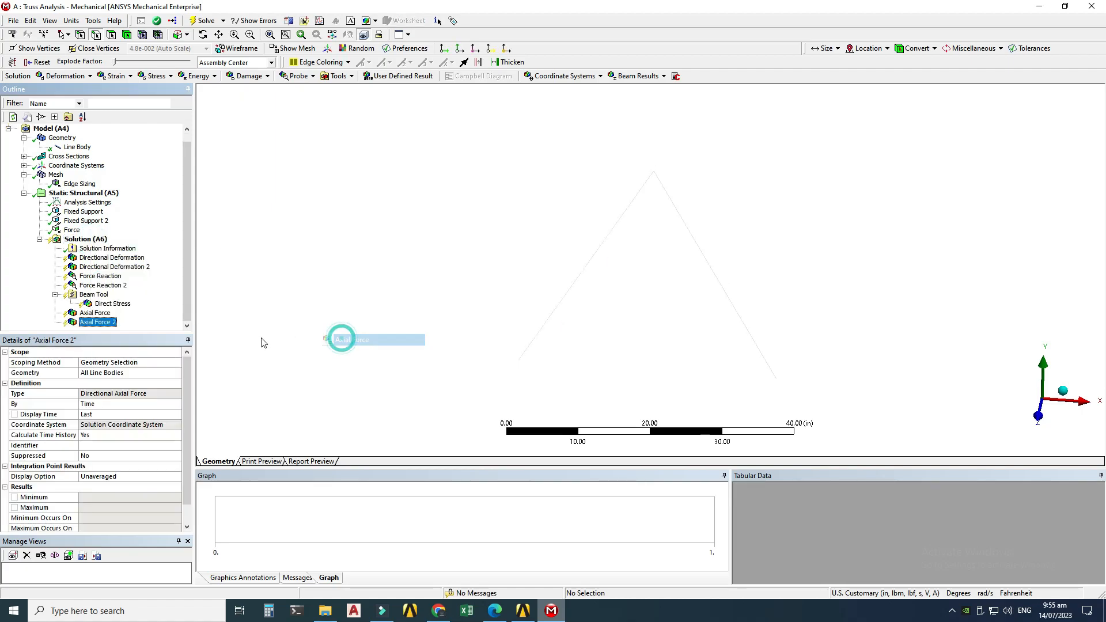
{"action": "left_click", "coordinate": [97, 36]}
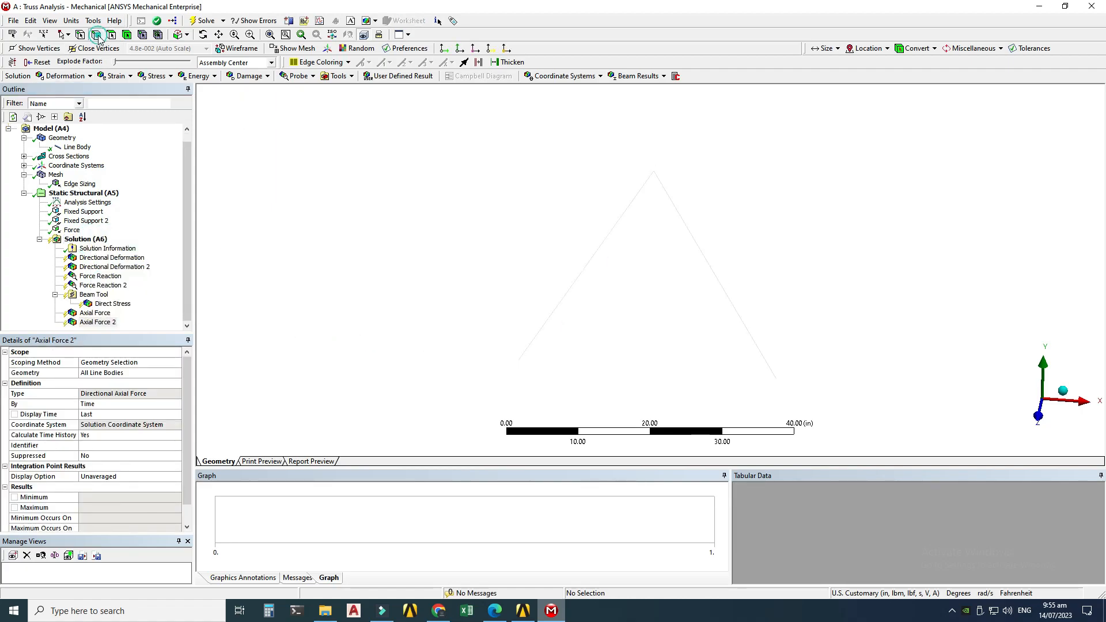
{"action": "left_click", "coordinate": [684, 220]}
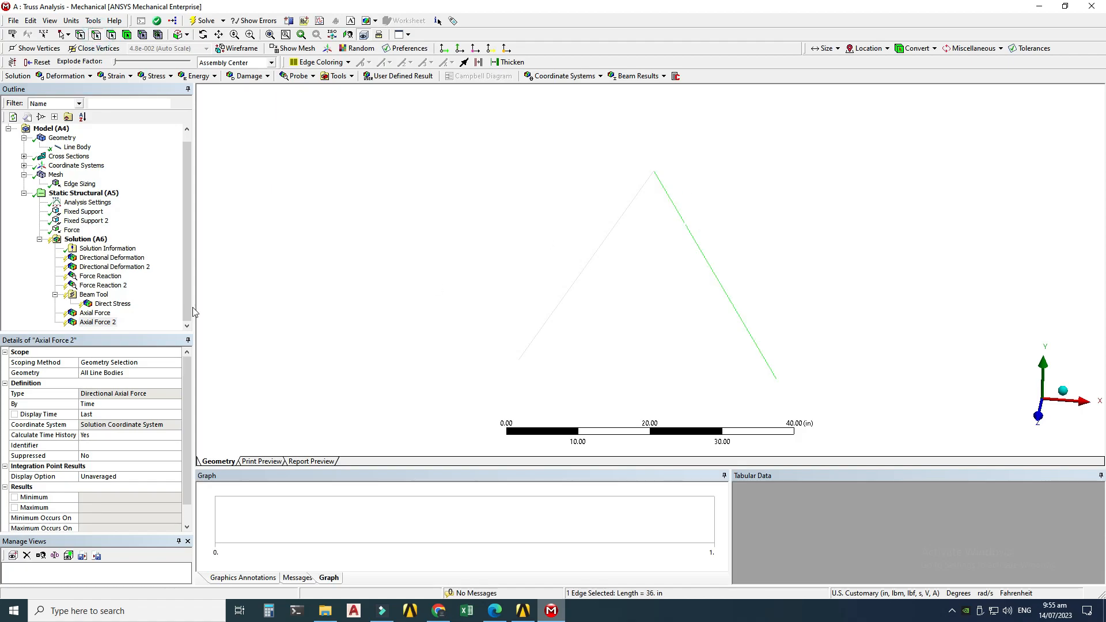
{"action": "left_click", "coordinate": [101, 374]}
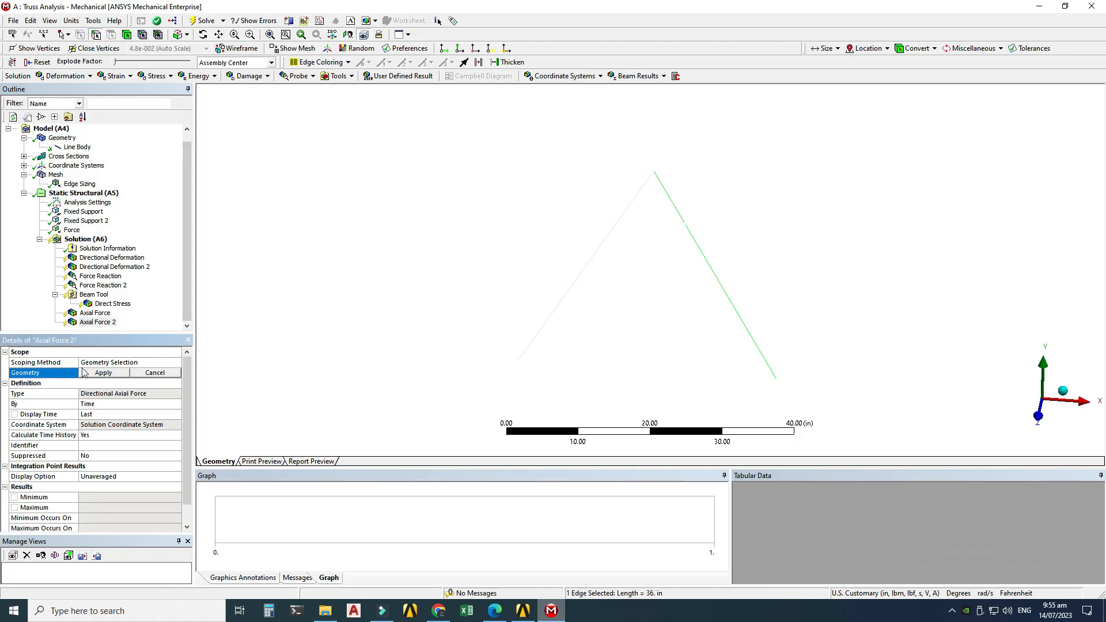
{"action": "left_click", "coordinate": [98, 374]}
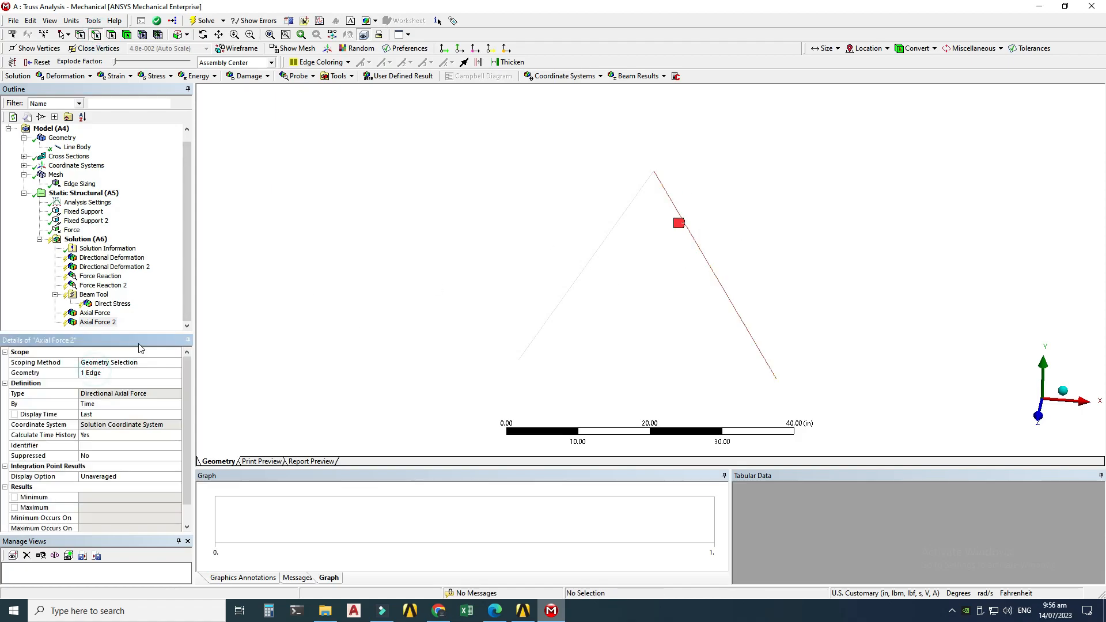
Step: Evaluate all results in the solution
{"action": "left_click", "coordinate": [79, 240]}
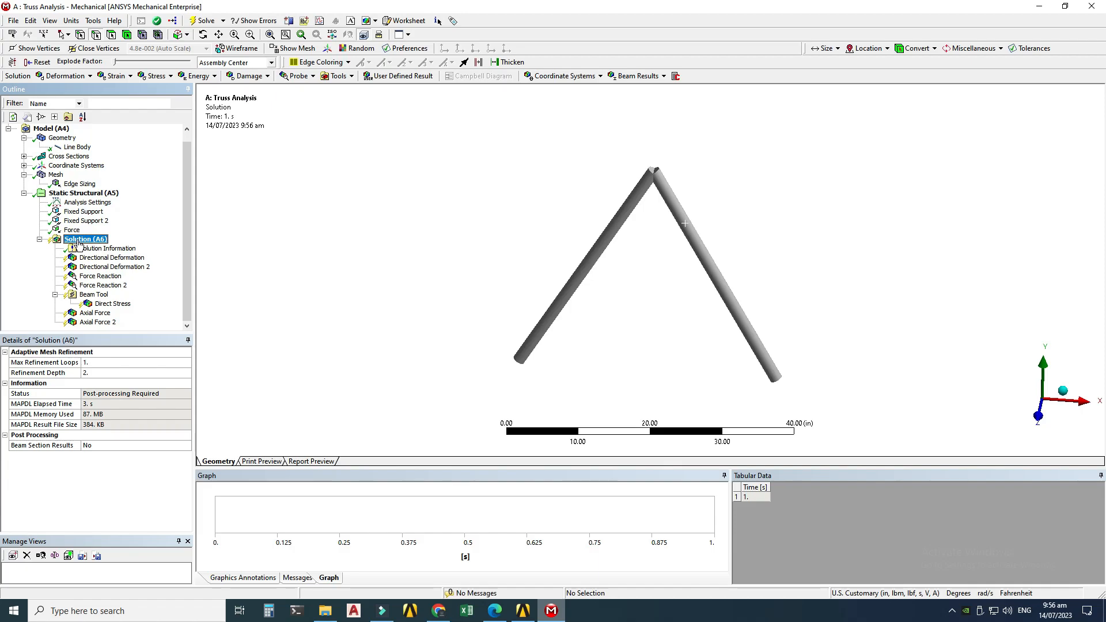
{"action": "right_click", "coordinate": [79, 243]}
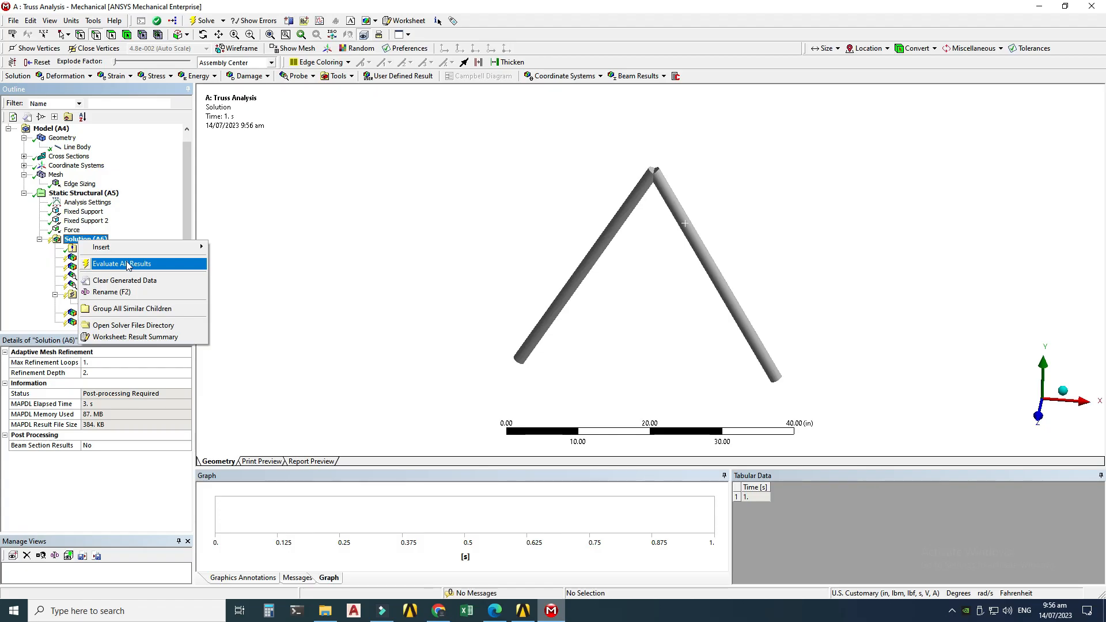
{"action": "left_click", "coordinate": [127, 266]}
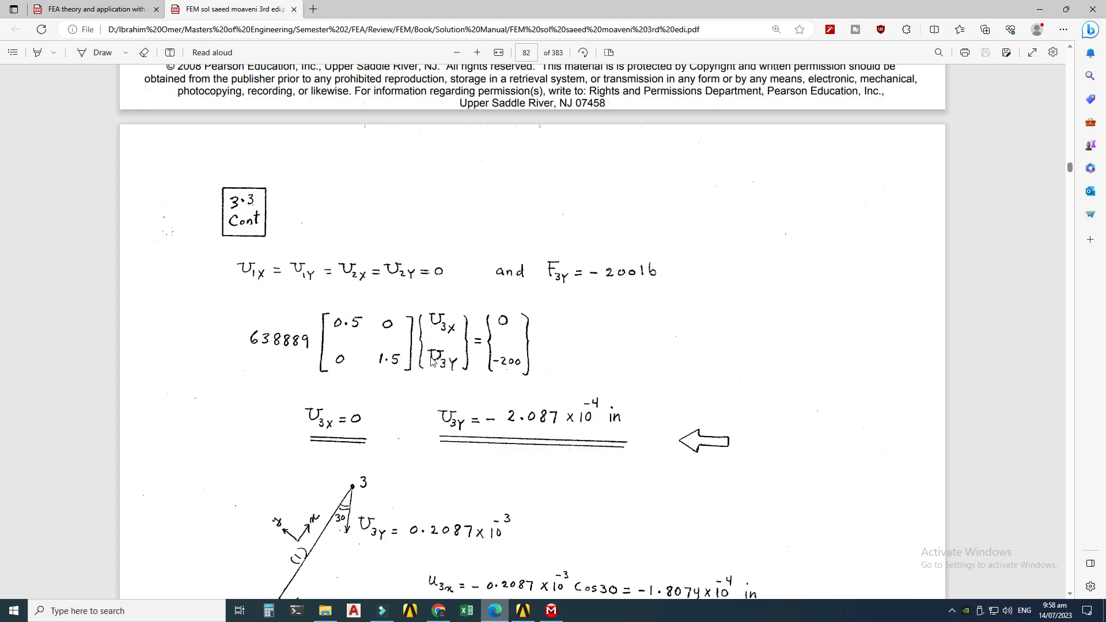
Step: Review the textbook's displacement solution for node 3 in the solution manual PDF
{"action": "scroll", "coordinate": [432, 360], "scroll_direction": "up", "scroll_amount": 10}
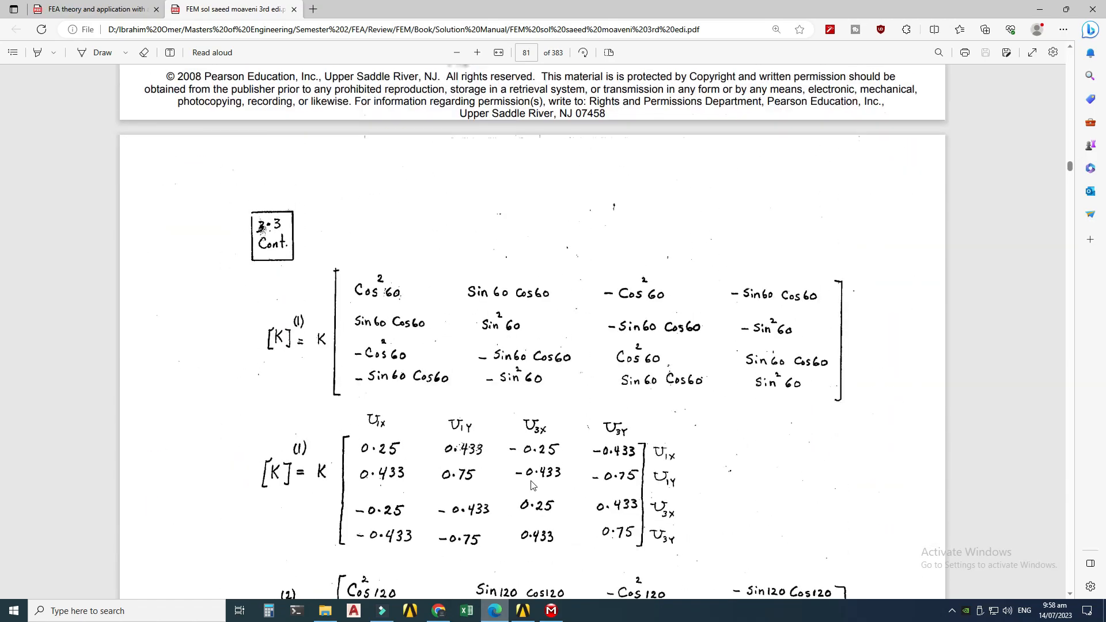
{"action": "scroll", "coordinate": [531, 485], "scroll_direction": "up", "scroll_amount": 7}
{"action": "scroll", "coordinate": [696, 320], "scroll_direction": "down", "scroll_amount": 2}
{"action": "scroll", "coordinate": [694, 323], "scroll_direction": "down", "scroll_amount": 15}
{"action": "scroll", "coordinate": [651, 394], "scroll_direction": "down", "scroll_amount": 6}
{"action": "scroll", "coordinate": [558, 455], "scroll_direction": "up", "scroll_amount": 4}
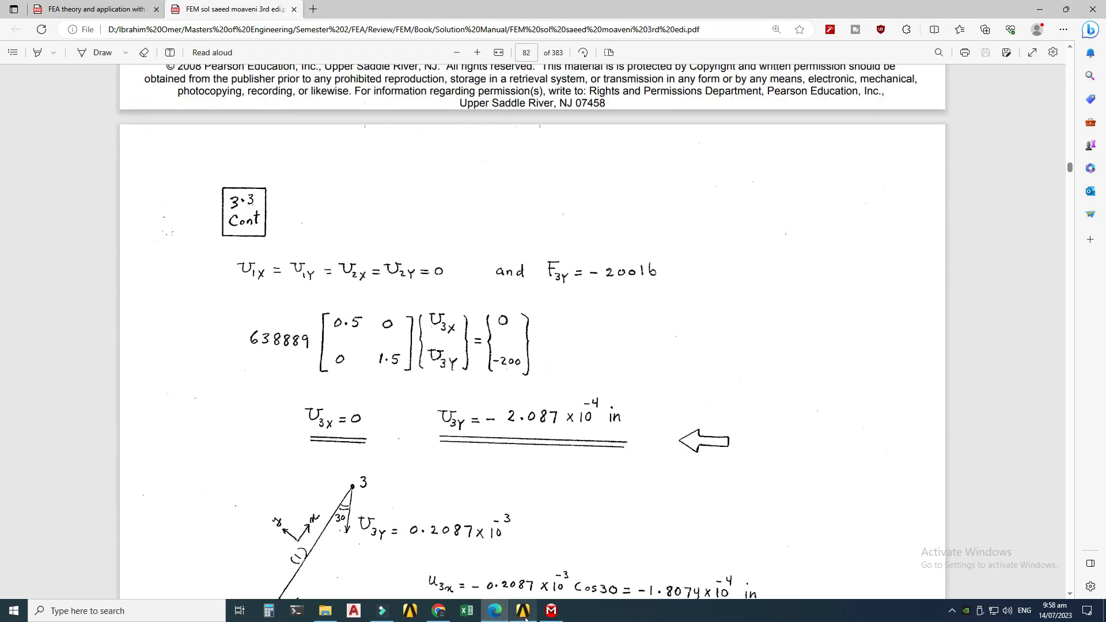
Step: Return to Mechanical, open the X-axis directional deformation result and show the undeformed model with it
{"action": "left_click", "coordinate": [551, 611]}
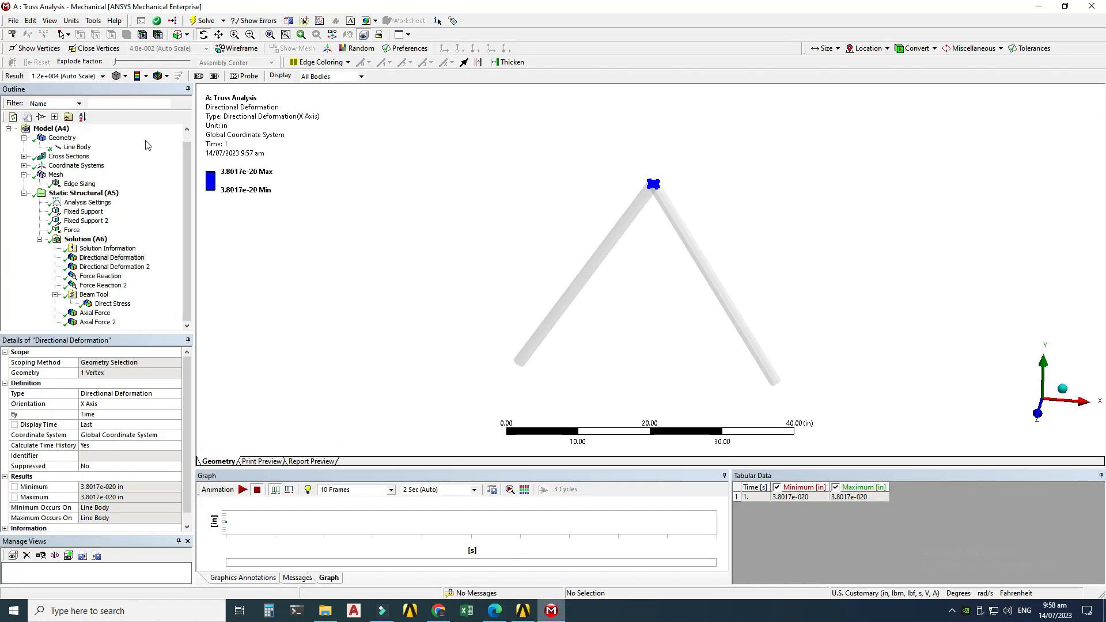
{"action": "left_click", "coordinate": [108, 258]}
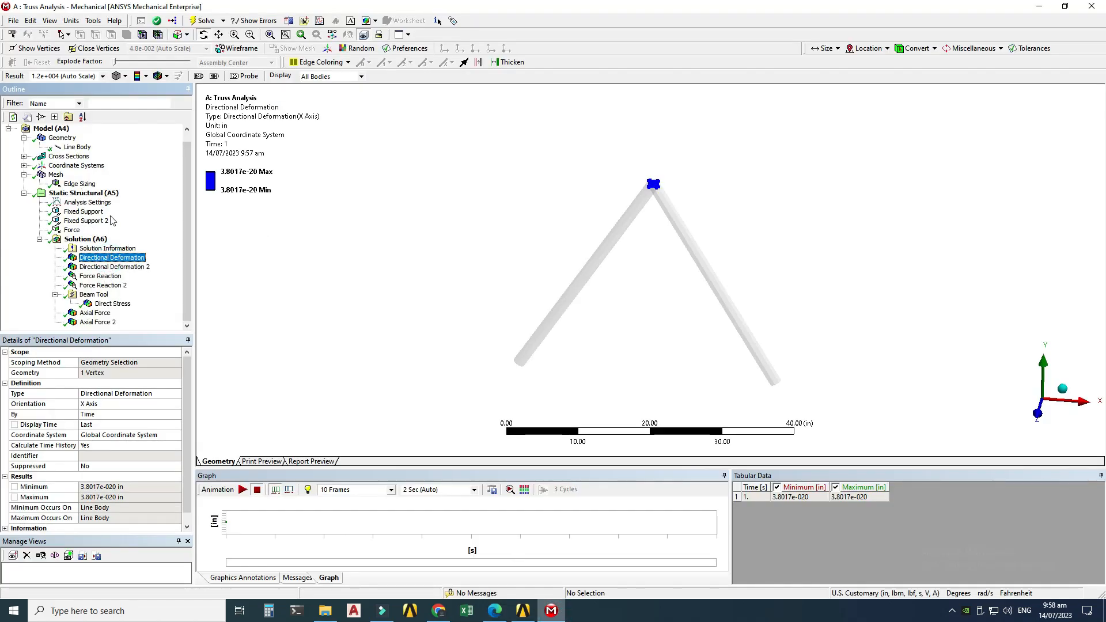
{"action": "left_click", "coordinate": [166, 76]}
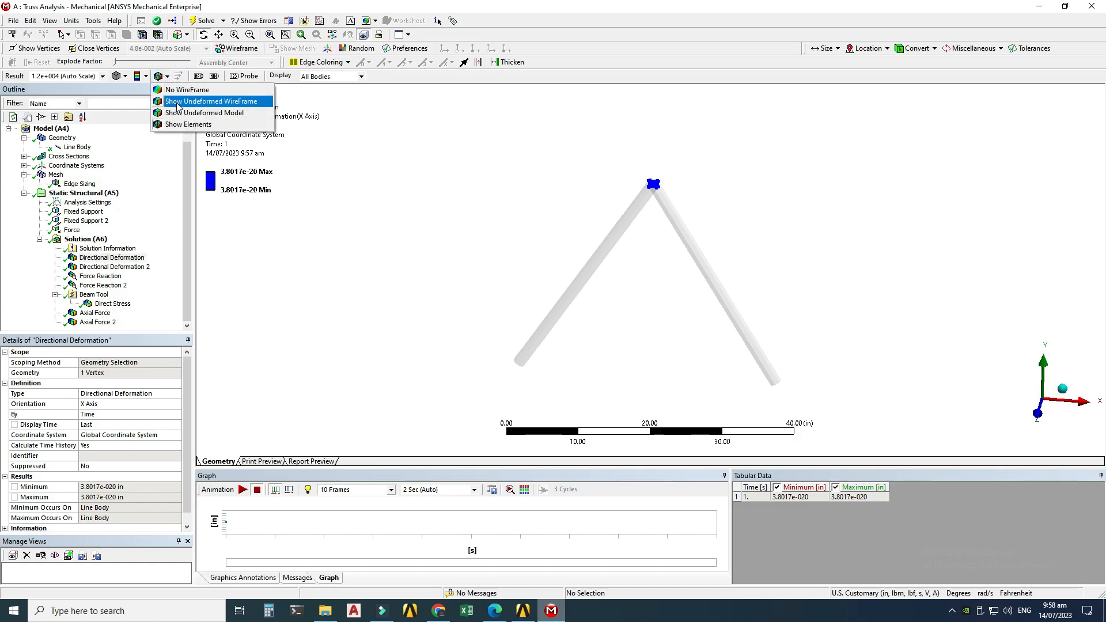
{"action": "left_click", "coordinate": [178, 104]}
{"action": "left_click", "coordinate": [166, 77]}
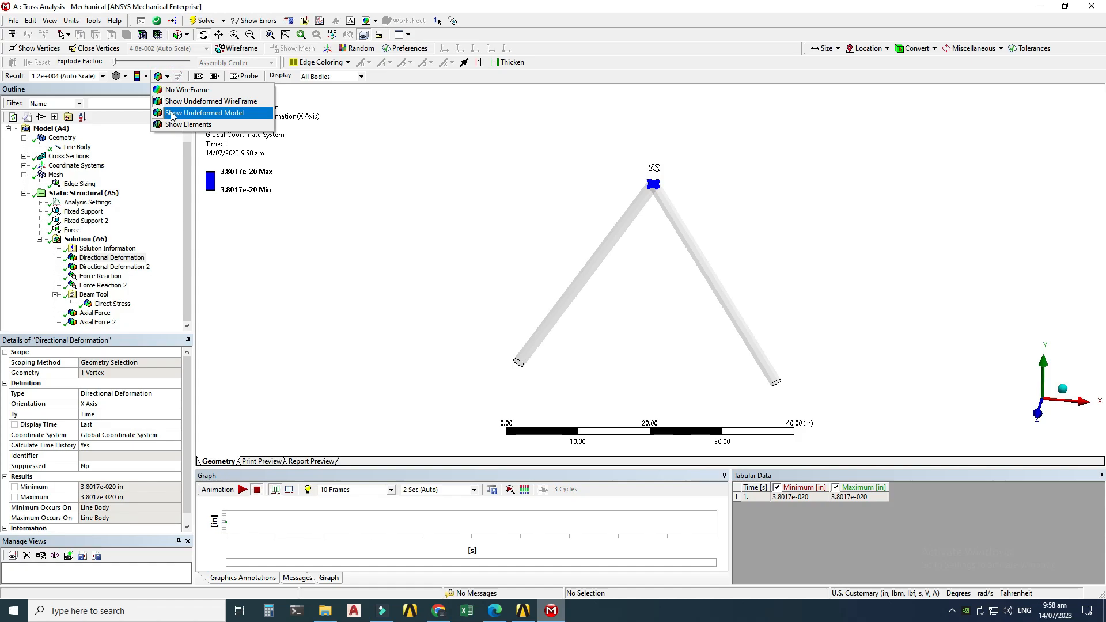
{"action": "left_click", "coordinate": [172, 113]}
Step: Compare the apex X deformation with the textbook displacement in the PDF
{"action": "left_click_drag", "start_coordinate": [622, 292], "coordinate": [733, 235]}
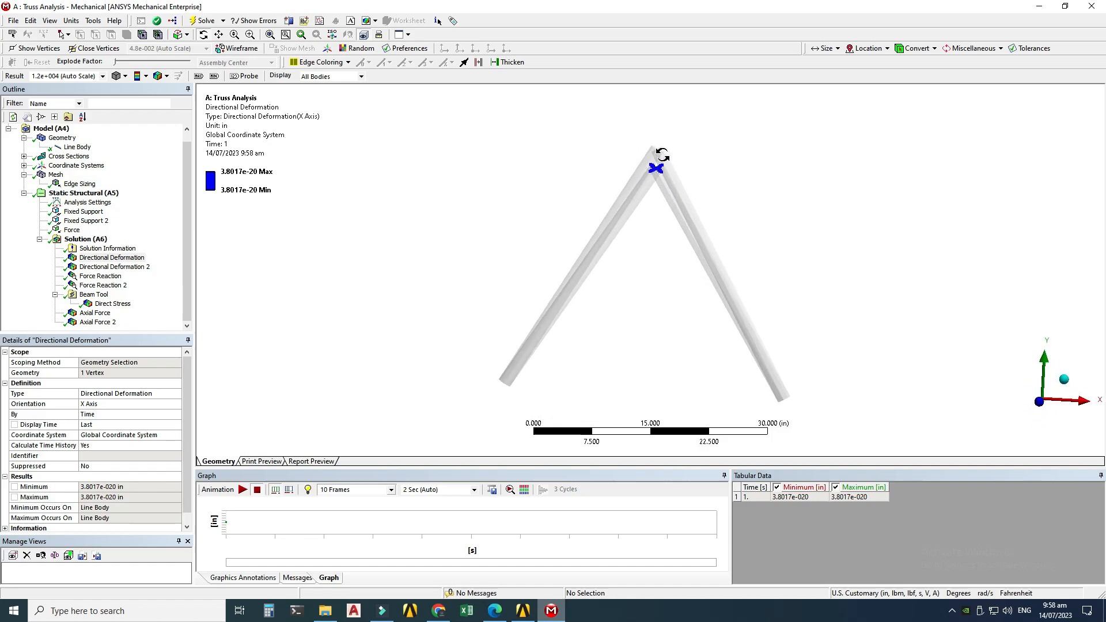
{"action": "left_click_drag", "start_coordinate": [647, 282], "coordinate": [628, 269]}
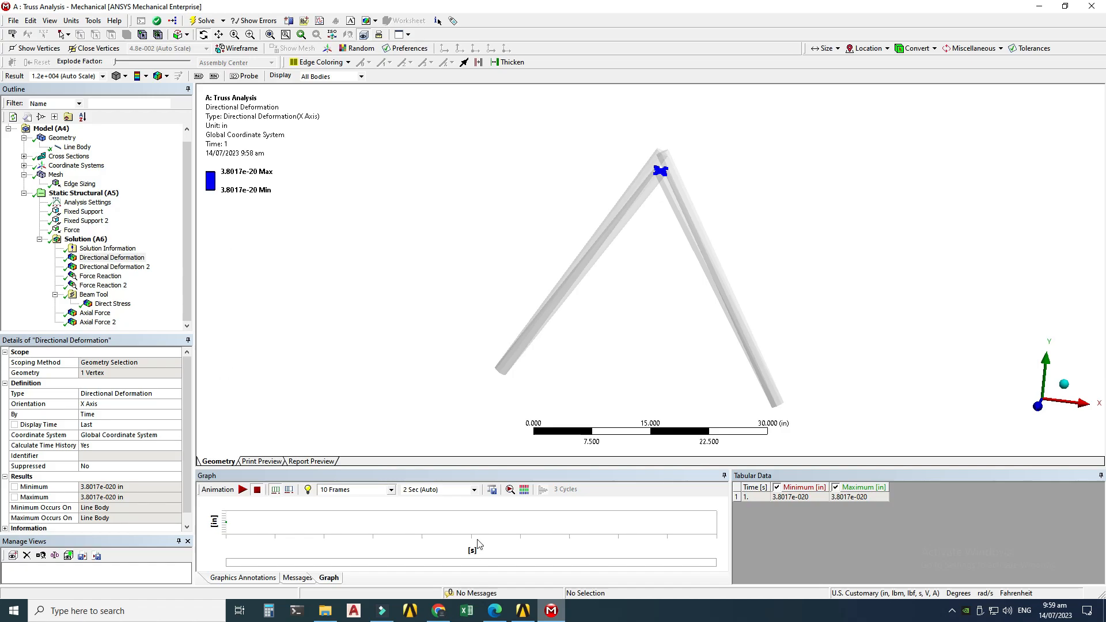
{"action": "left_click", "coordinate": [523, 610]}
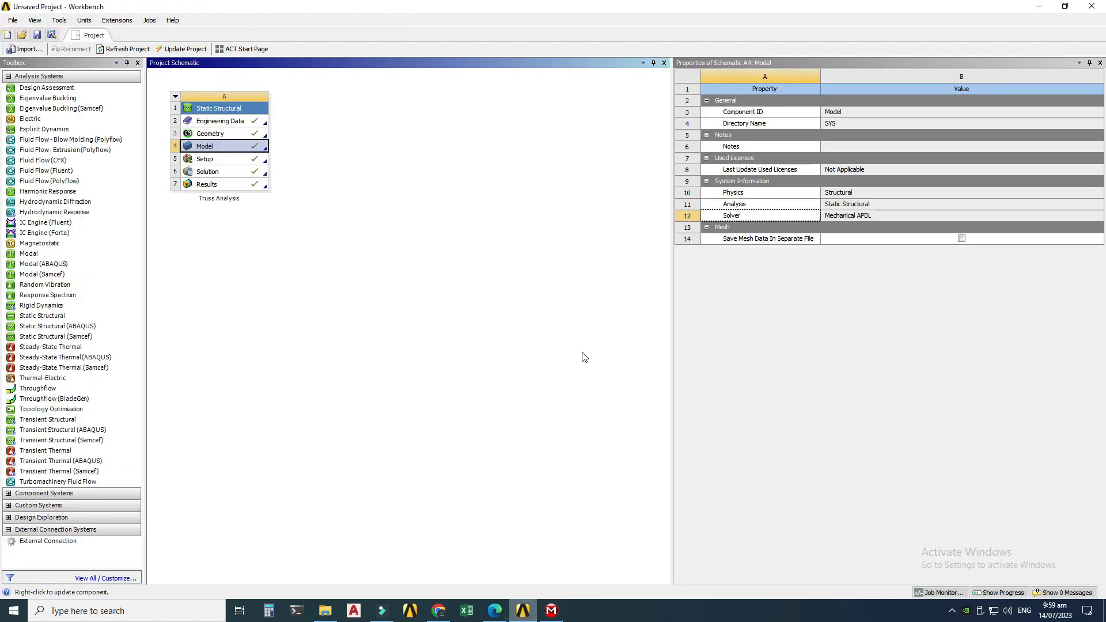
{"action": "left_click", "coordinate": [494, 606]}
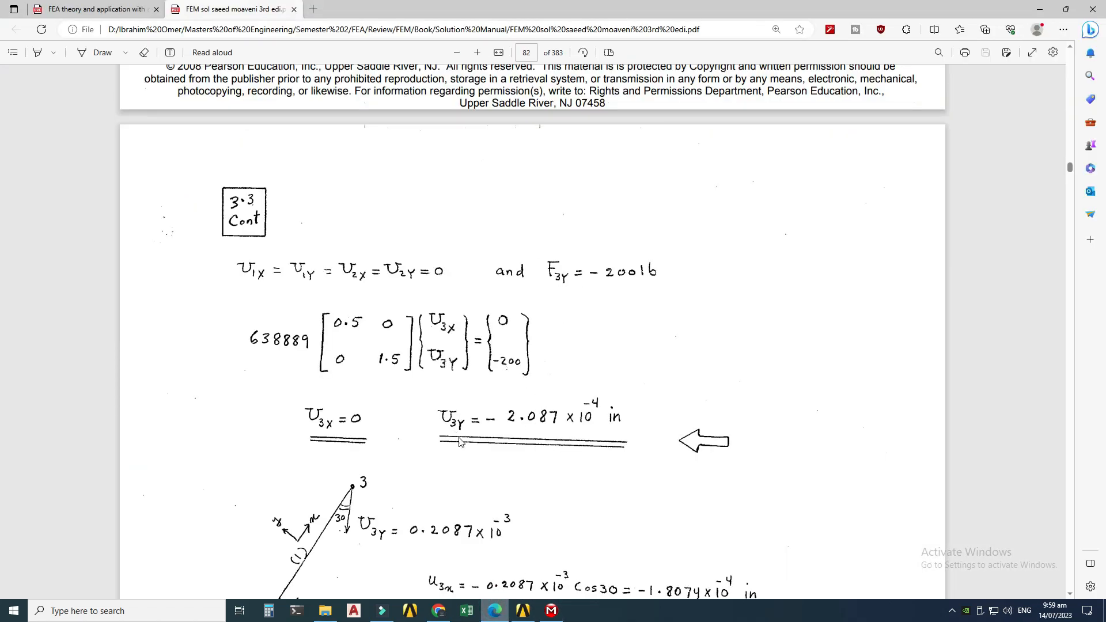
{"action": "left_click", "coordinate": [523, 610]}
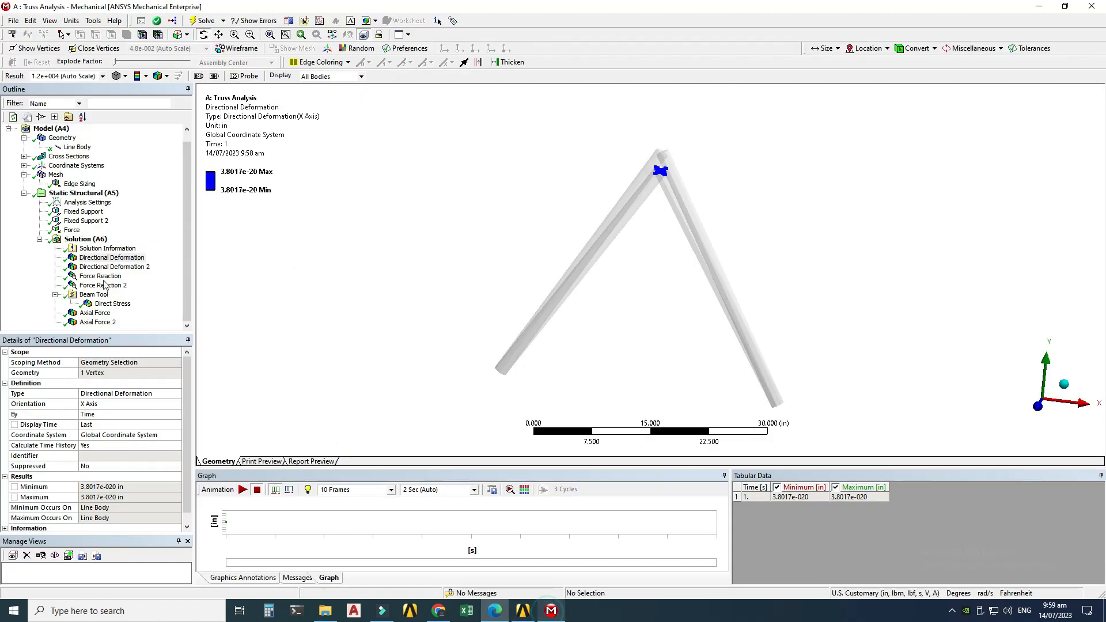
Step: Open the Y-axis directional deformation result and play, then stop, its animation
{"action": "left_click", "coordinate": [102, 267]}
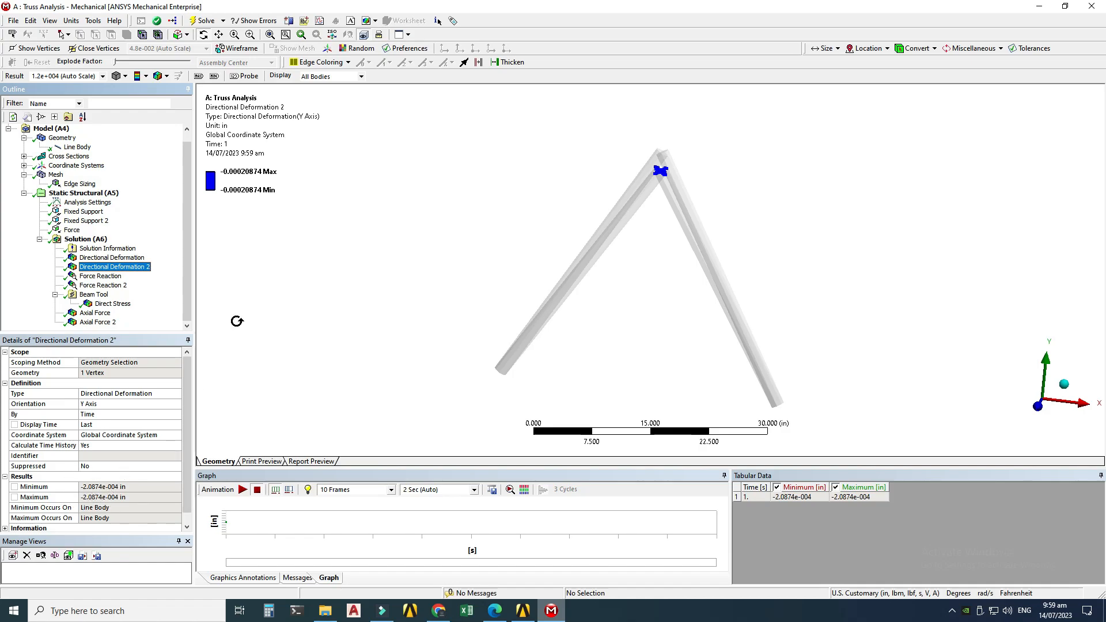
{"action": "left_click", "coordinate": [242, 490]}
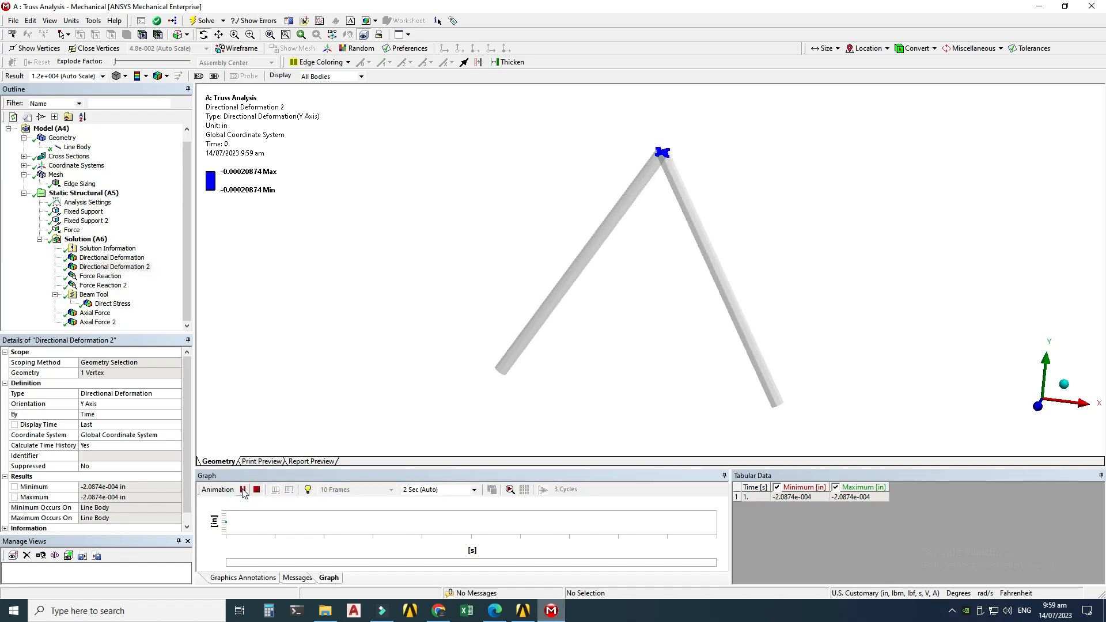
{"action": "left_click", "coordinate": [243, 490]}
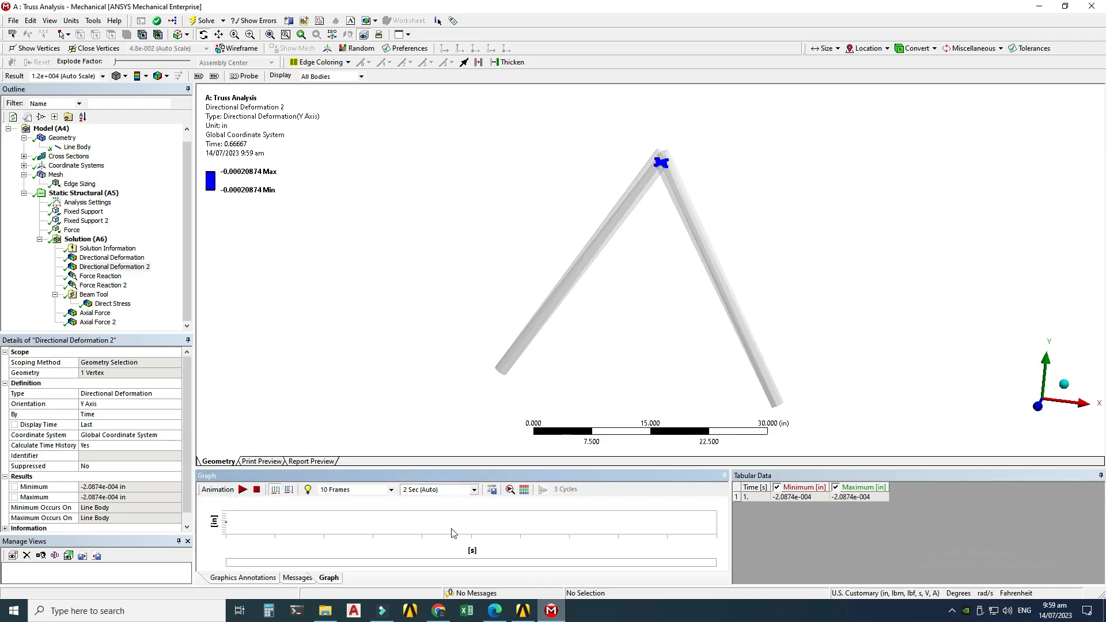
Step: Switch to the solution PDF and scroll to the textbook's member forces and reactions
{"action": "left_click", "coordinate": [549, 611]}
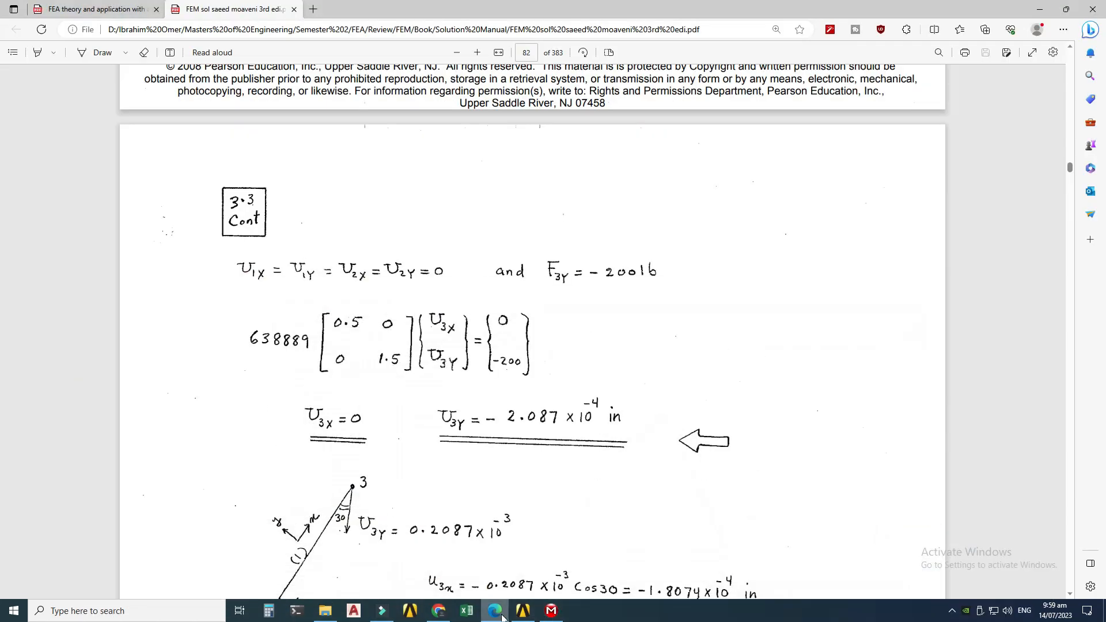
{"action": "scroll", "coordinate": [456, 286], "scroll_direction": "down", "scroll_amount": 12}
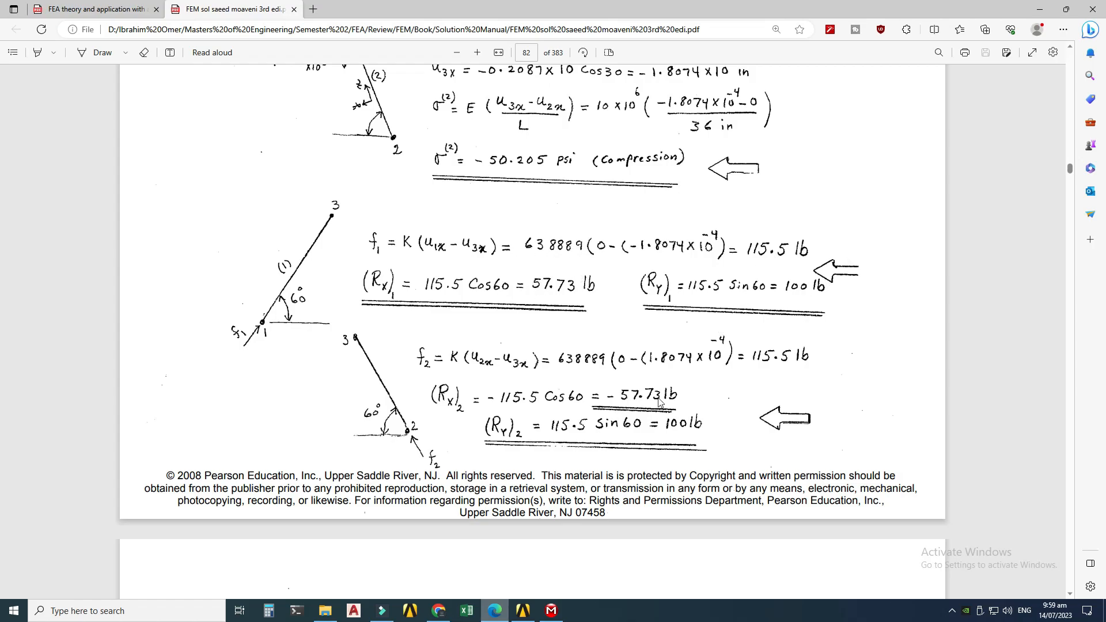
Step: Open the first Force Reaction result and compare its reaction components with the textbook reactions in the PDF
{"action": "left_click", "coordinate": [552, 608]}
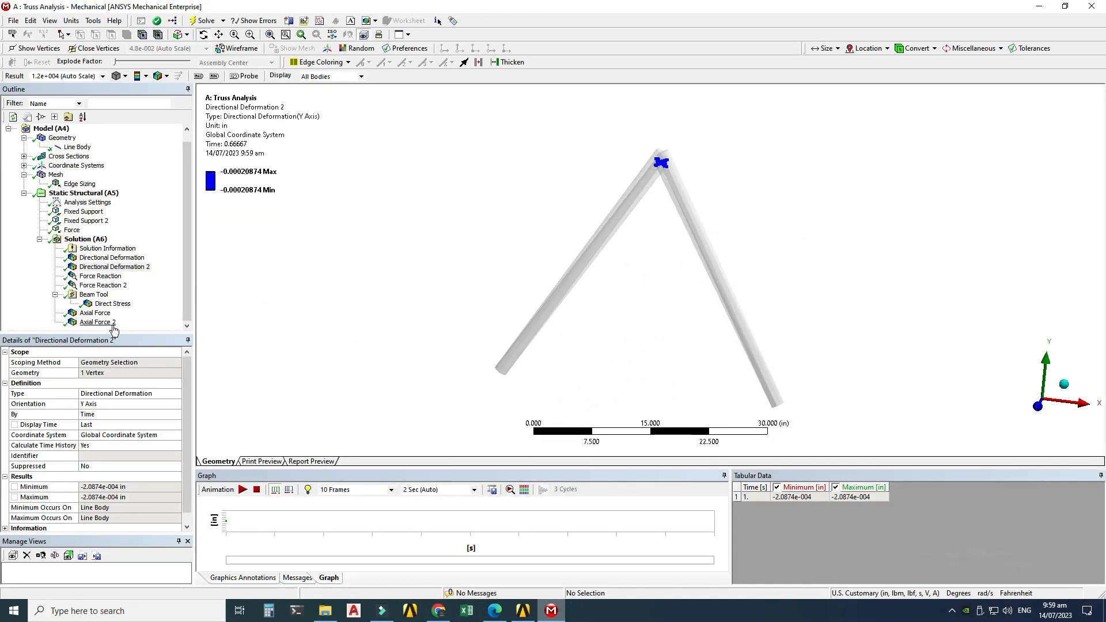
{"action": "left_click", "coordinate": [99, 277]}
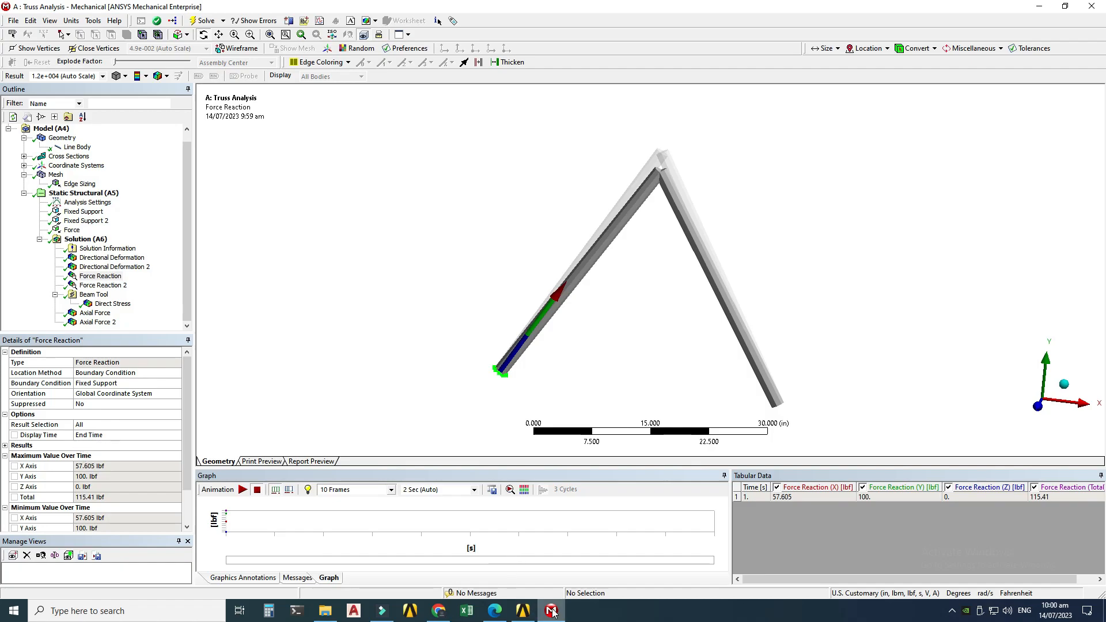
{"action": "left_click", "coordinate": [504, 610]}
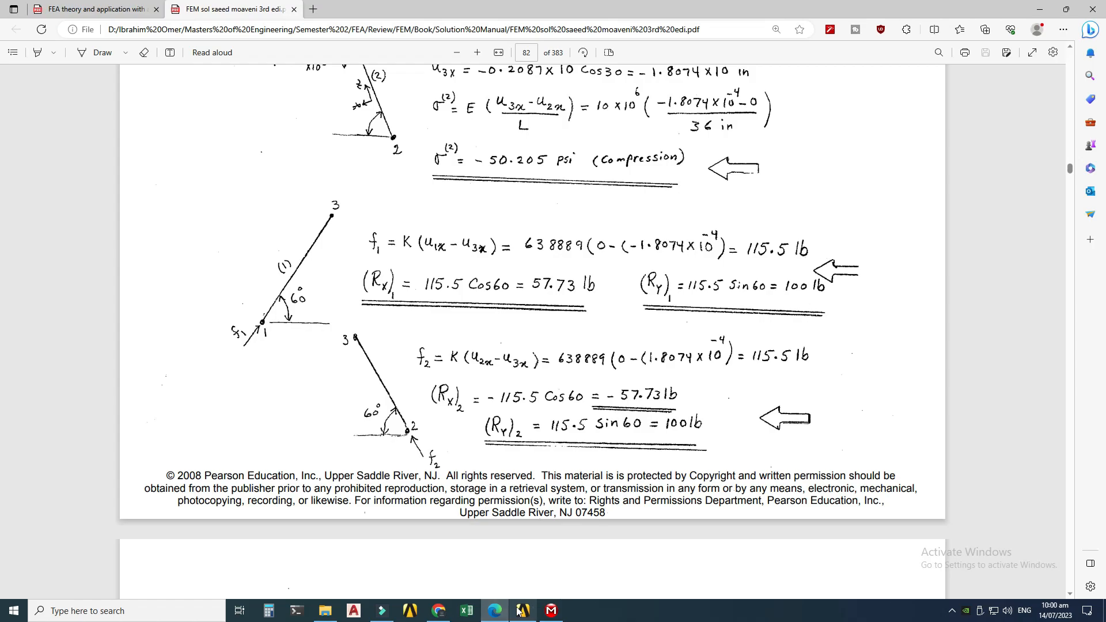
Step: Open the Force Reaction 2 result and compare it with the textbook's second support reactions
{"action": "left_click", "coordinate": [551, 611]}
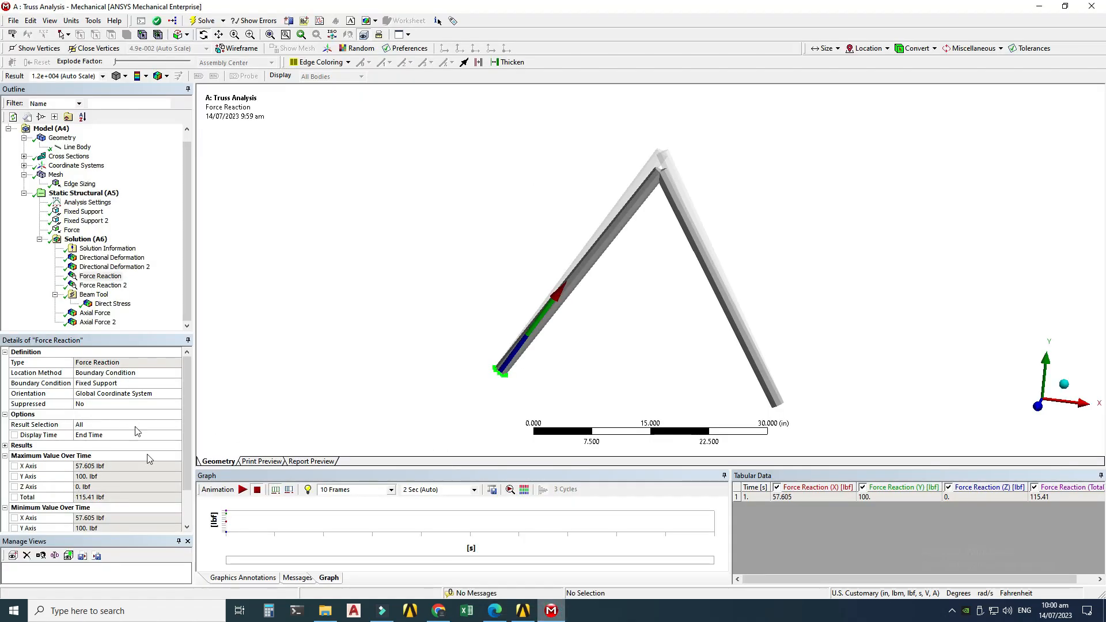
{"action": "left_click", "coordinate": [107, 286]}
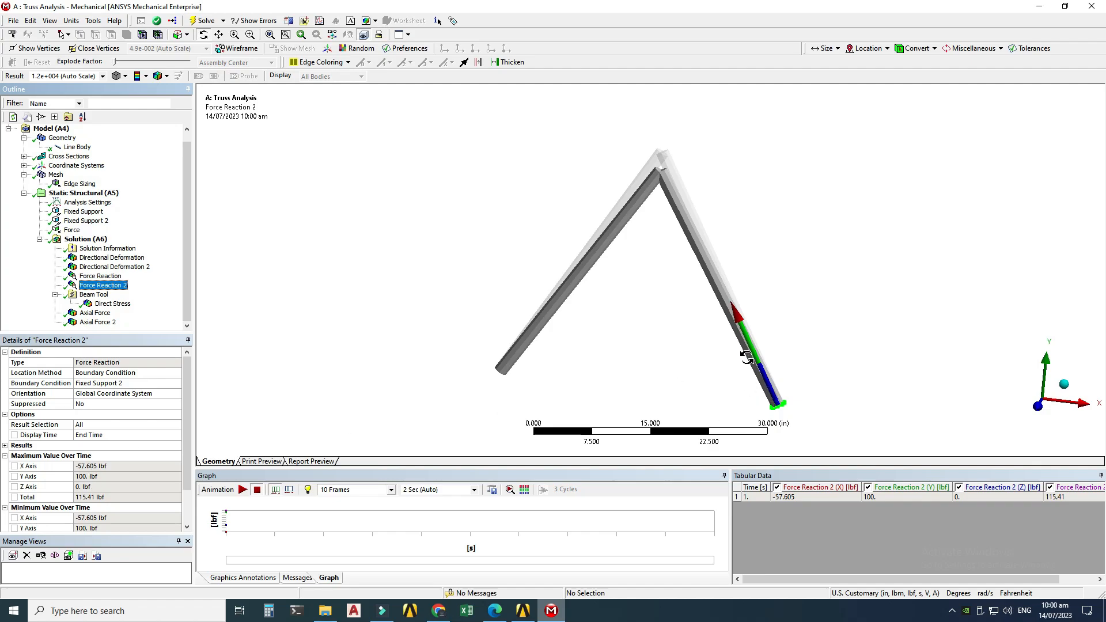
{"action": "left_click", "coordinate": [495, 610]}
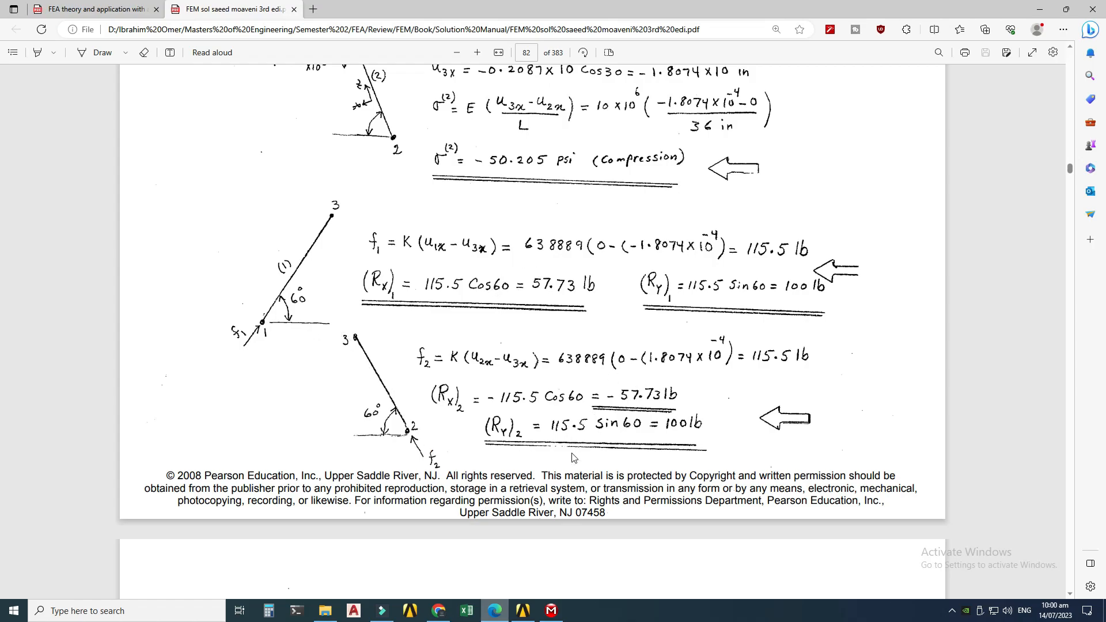
{"action": "scroll", "coordinate": [574, 456], "scroll_direction": "up", "scroll_amount": 7}
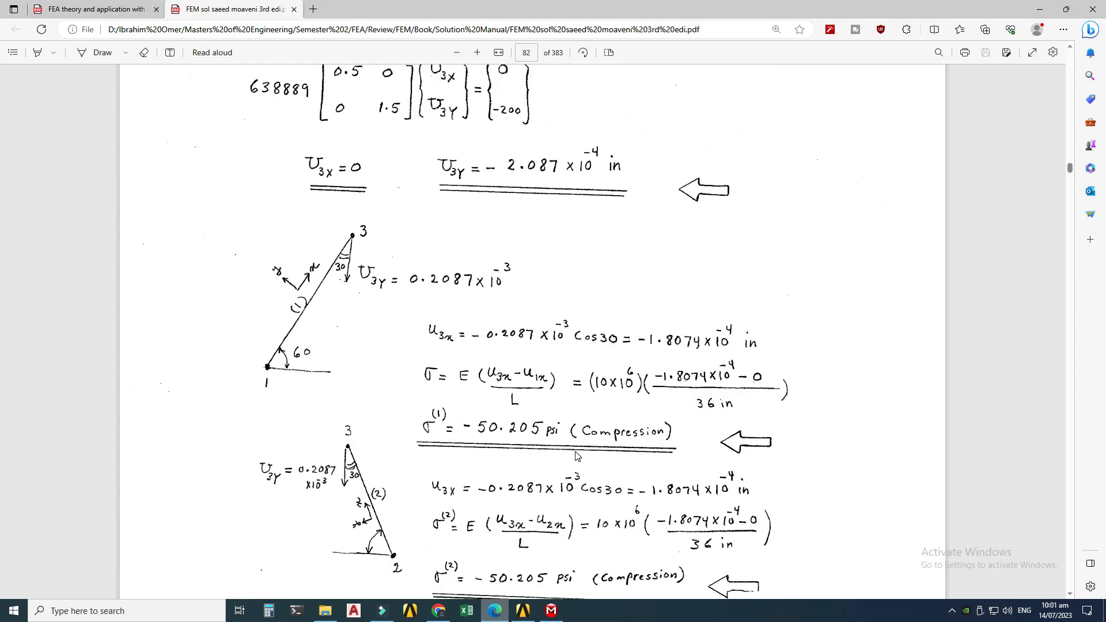
{"action": "scroll", "coordinate": [577, 381], "scroll_direction": "down", "scroll_amount": 3}
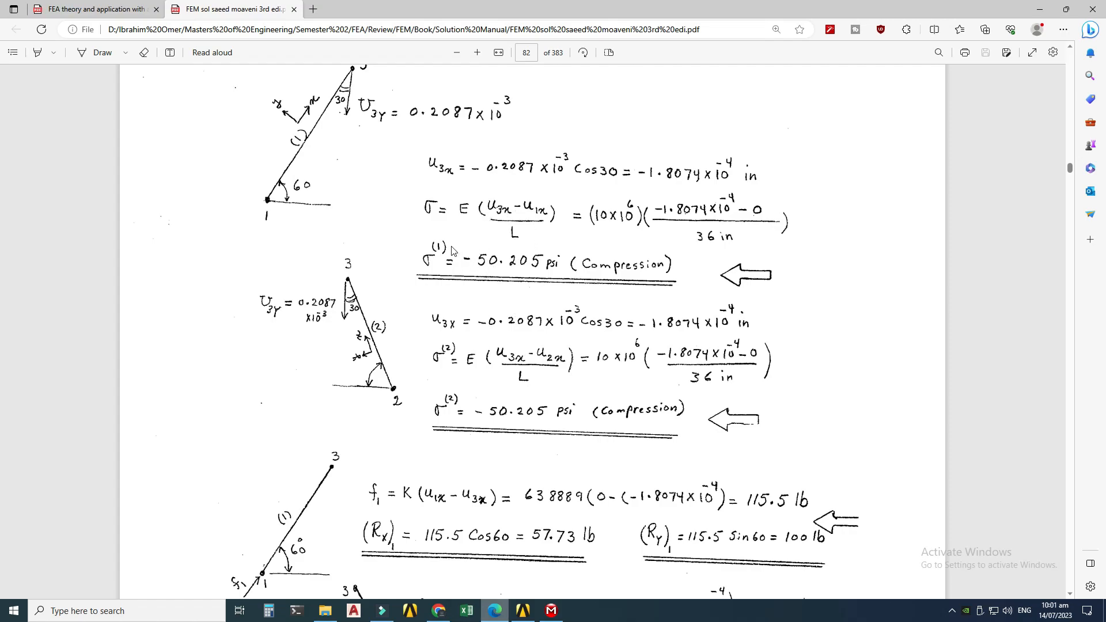
Step: Open the Direct Stress beam tool result and switch to the textbook's member stresses
{"action": "left_click", "coordinate": [546, 604]}
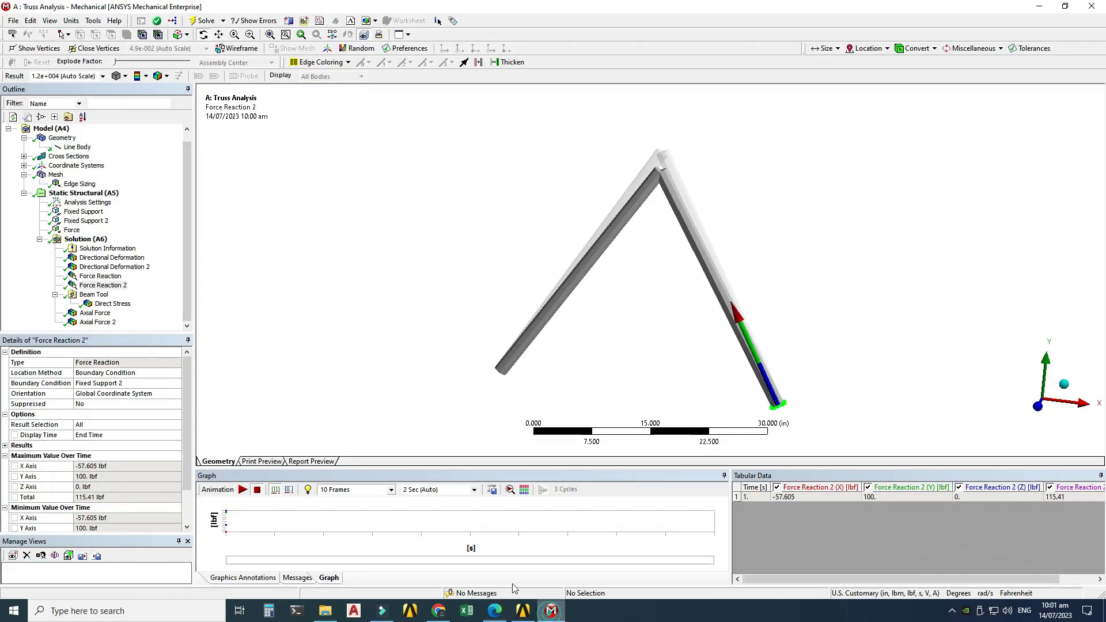
{"action": "left_click", "coordinate": [121, 306]}
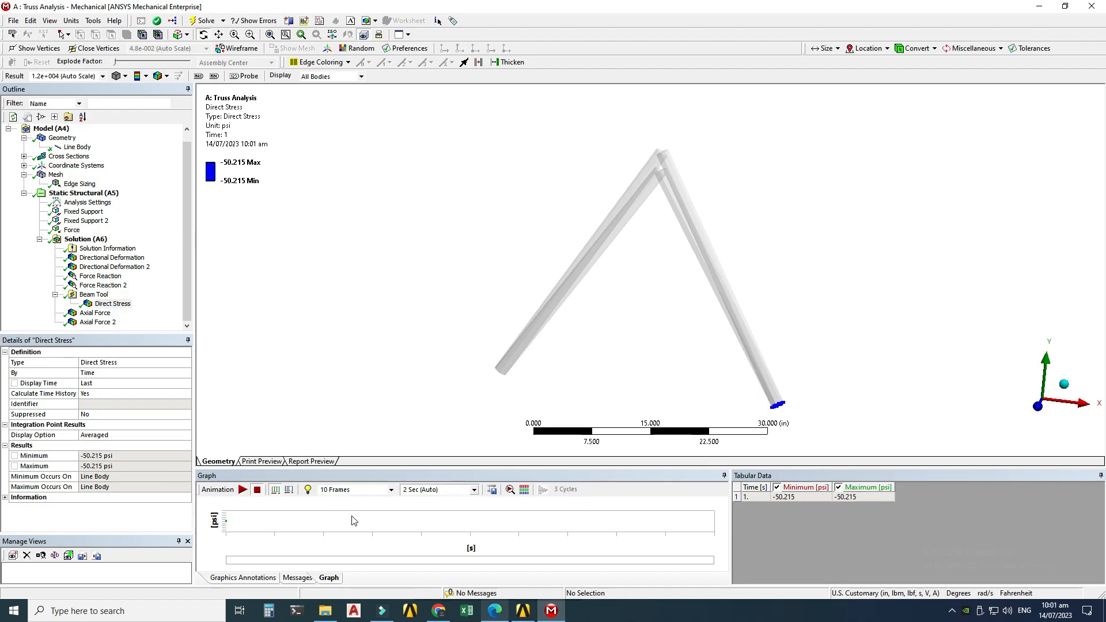
{"action": "left_click", "coordinate": [494, 610]}
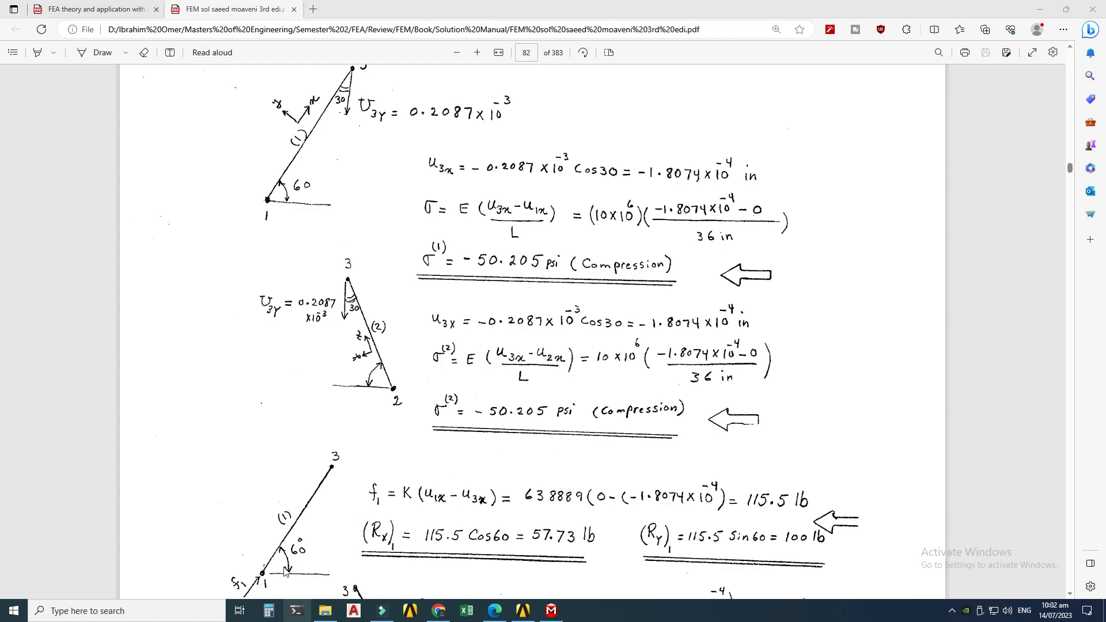
Step: Divide the textbook stress 50.205 by the computed stress 50.215 in Calculator, then close it
{"action": "left_click", "coordinate": [269, 610]}
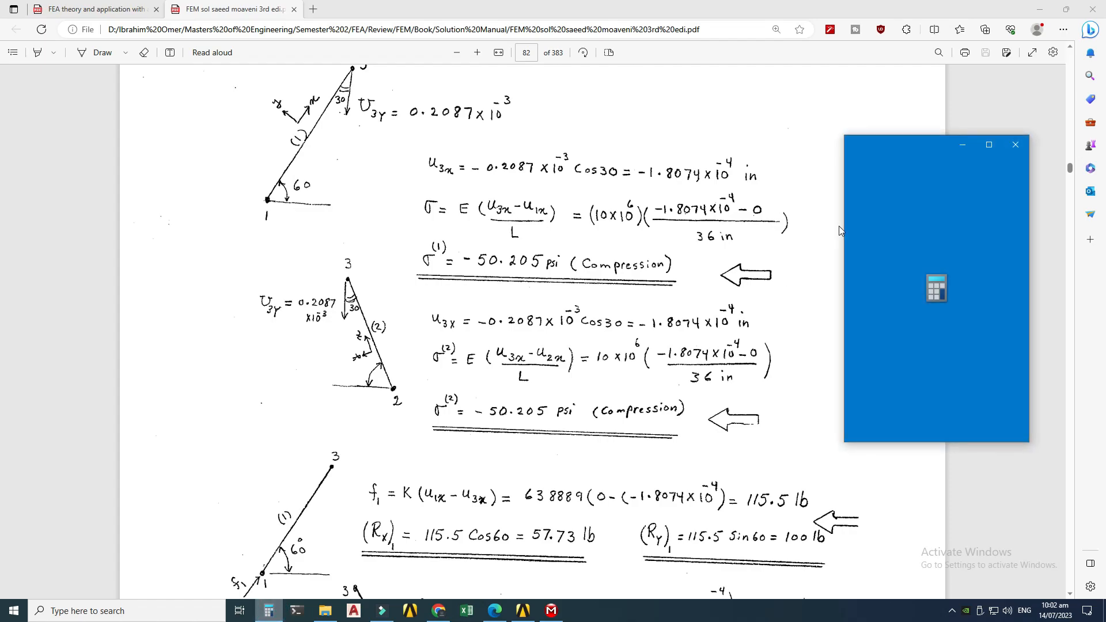
{"action": "left_click", "coordinate": [936, 387]}
{"action": "left_click", "coordinate": [935, 428]}
{"action": "left_click", "coordinate": [970, 430]}
{"action": "left_click", "coordinate": [938, 409]}
{"action": "left_click", "coordinate": [936, 429]}
{"action": "left_click", "coordinate": [936, 386]}
{"action": "left_click", "coordinate": [1005, 345]}
{"action": "left_click", "coordinate": [939, 389]}
{"action": "left_click", "coordinate": [937, 431]}
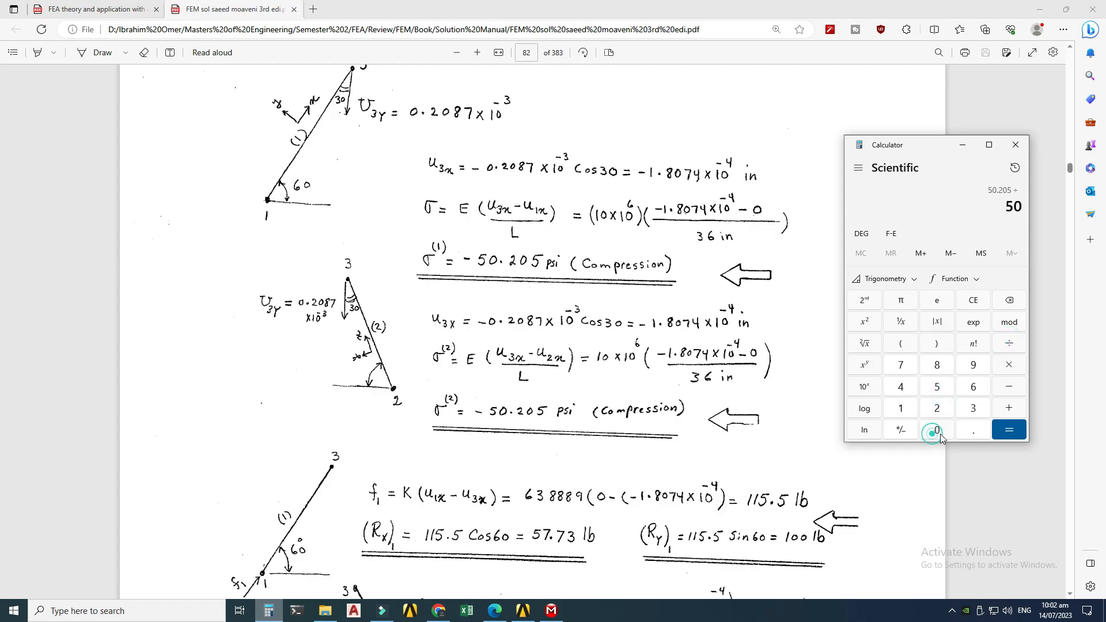
{"action": "left_click", "coordinate": [973, 430]}
{"action": "left_click", "coordinate": [937, 409]}
{"action": "left_click", "coordinate": [900, 409]}
{"action": "left_click", "coordinate": [937, 387]}
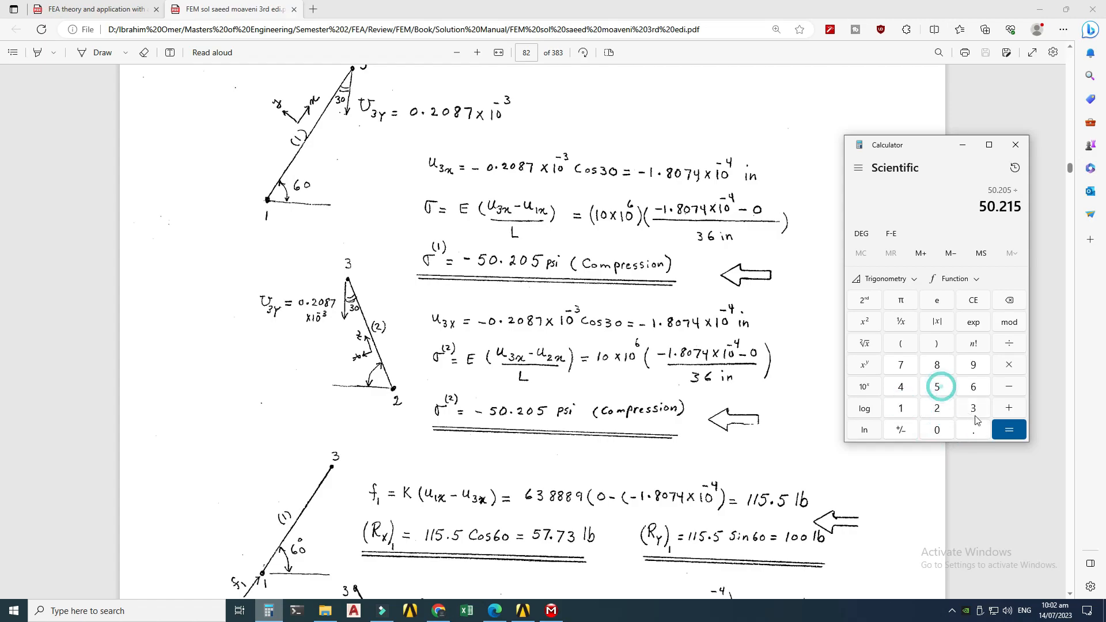
{"action": "left_click", "coordinate": [1005, 430]}
{"action": "left_click_drag", "start_coordinate": [886, 145], "coordinate": [874, 138]}
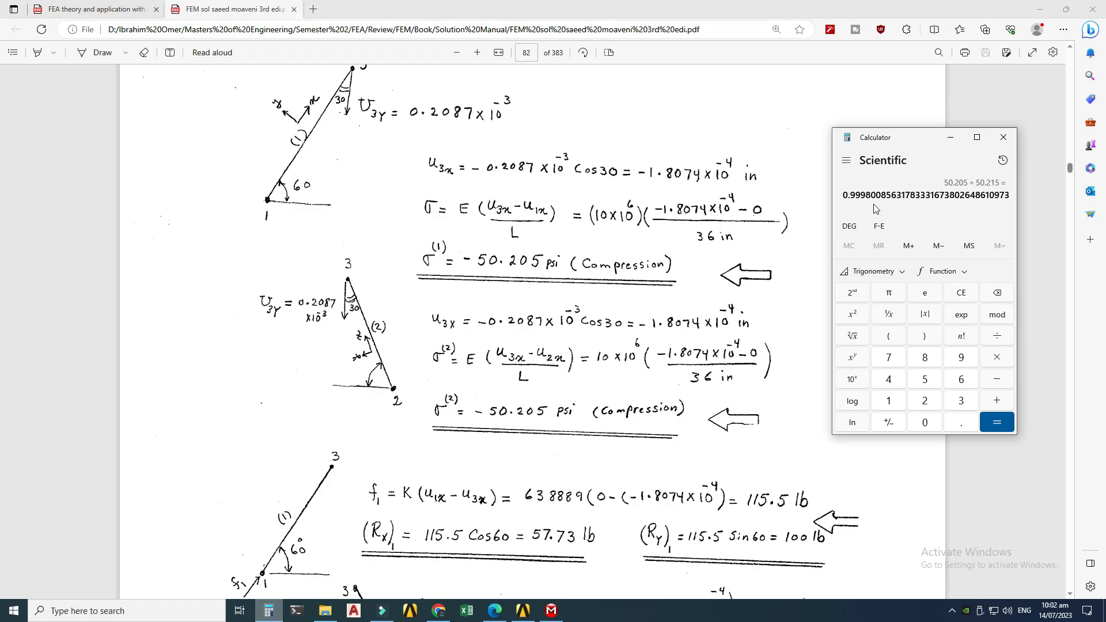
{"action": "left_click", "coordinate": [1003, 137]}
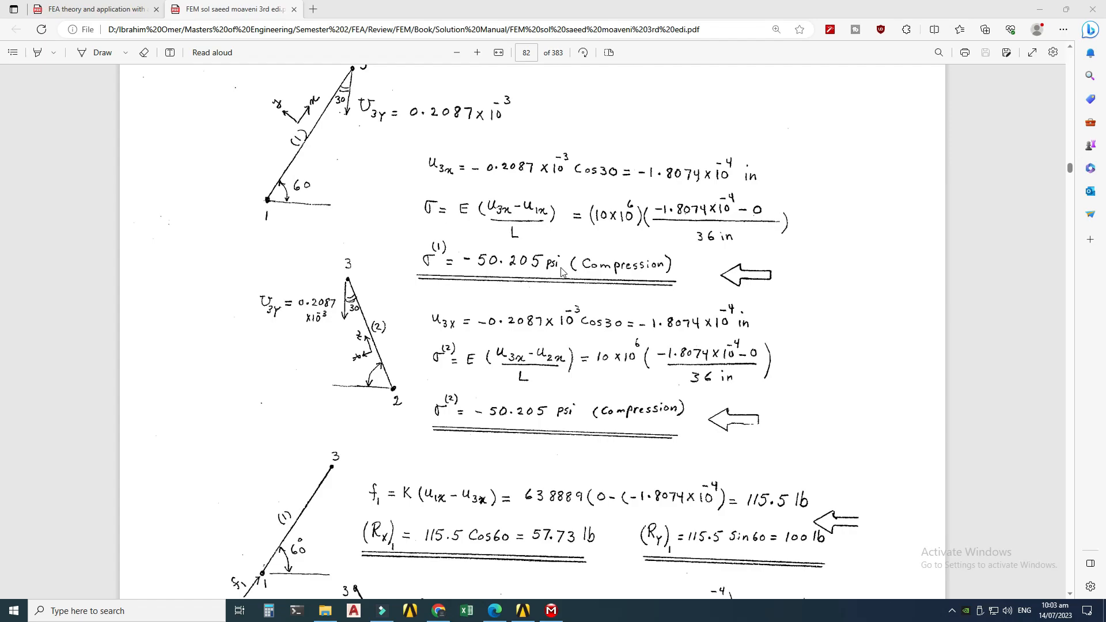
Step: Review the textbook's member stresses and member forces in the PDF
{"action": "scroll", "coordinate": [562, 271], "scroll_direction": "up", "scroll_amount": 4}
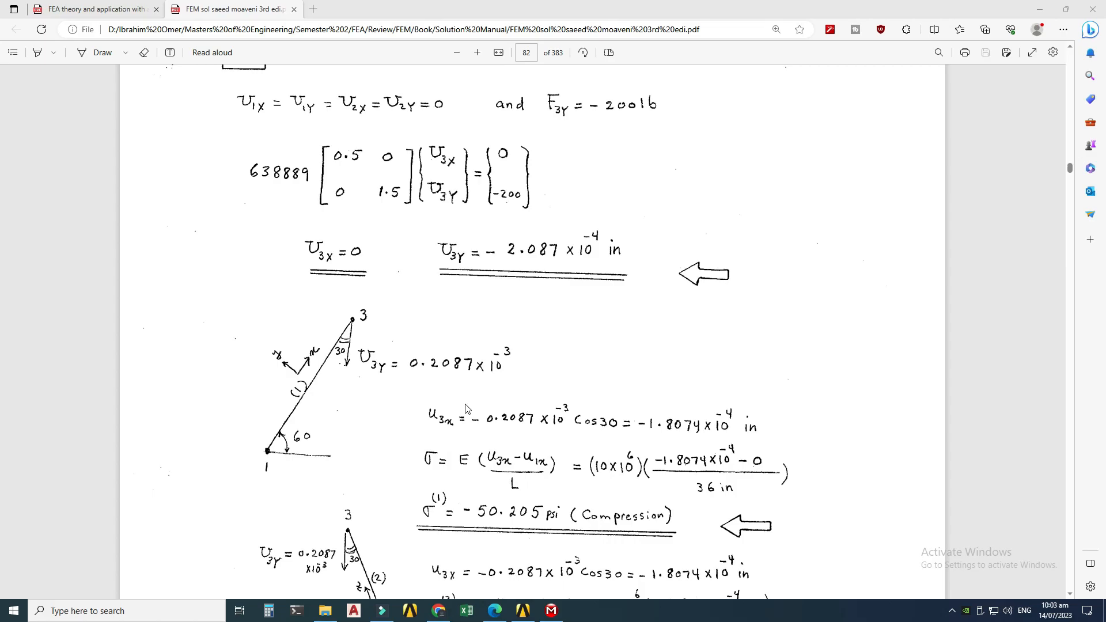
{"action": "scroll", "coordinate": [508, 236], "scroll_direction": "down", "scroll_amount": 3}
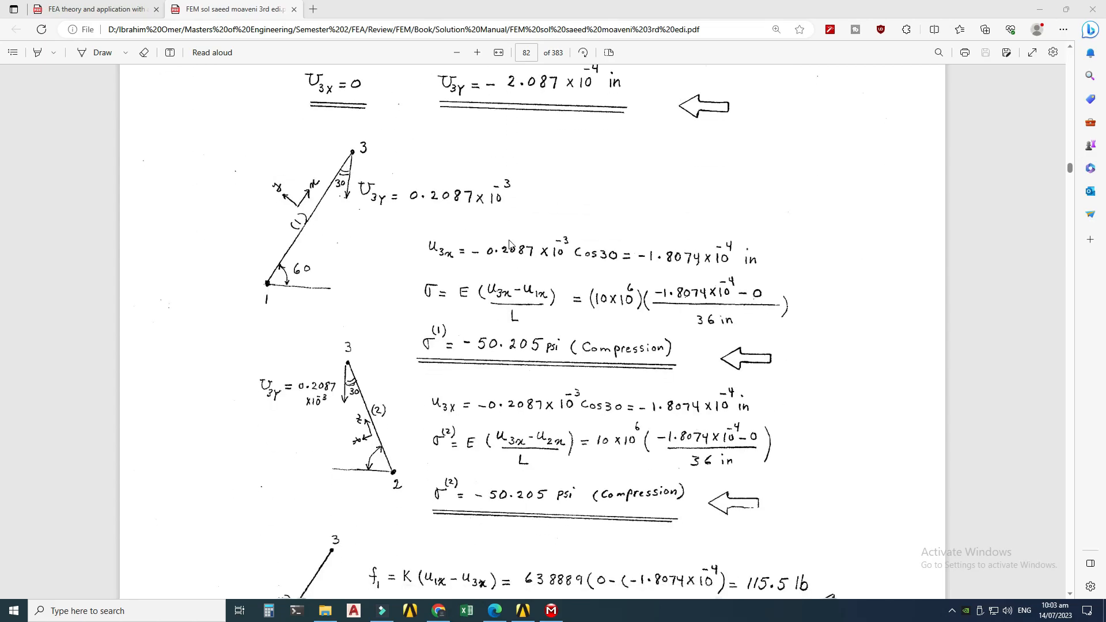
{"action": "scroll", "coordinate": [611, 326], "scroll_direction": "down", "scroll_amount": 7}
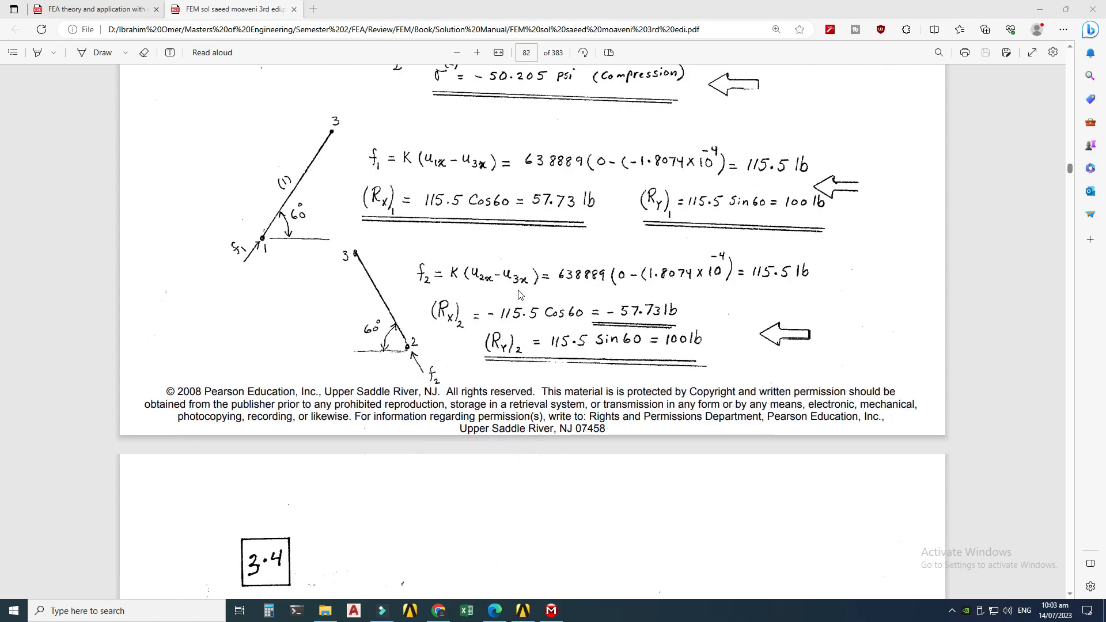
{"action": "scroll", "coordinate": [518, 379], "scroll_direction": "up", "scroll_amount": 2}
{"action": "scroll", "coordinate": [518, 379], "scroll_direction": "up", "scroll_amount": 2}
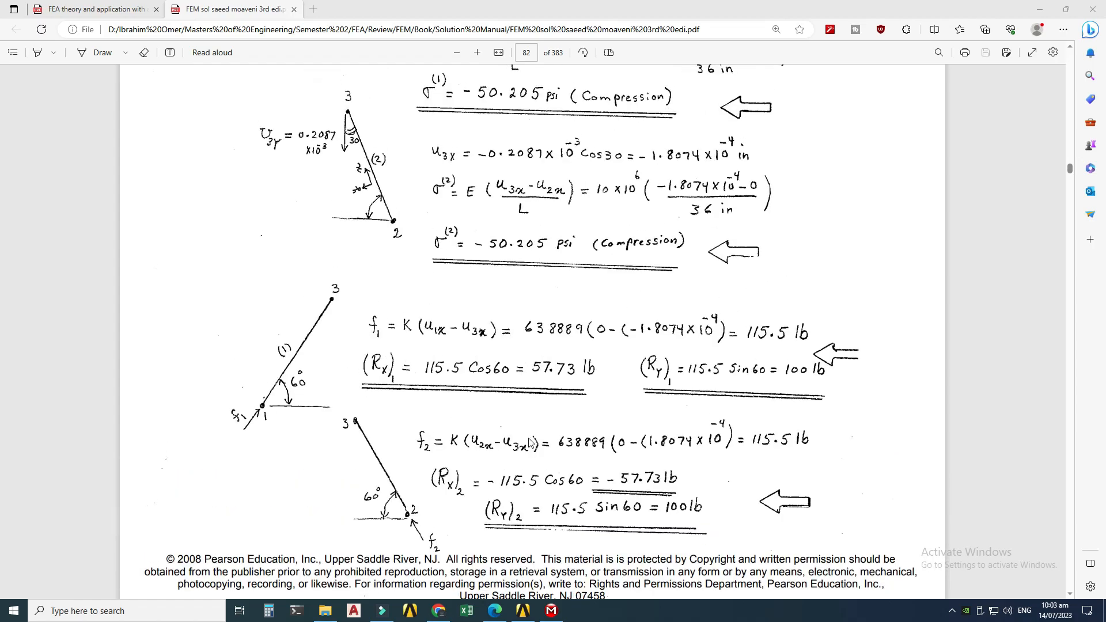
Step: Open the Axial Force and Axial Force 2 results for the two members
{"action": "left_click", "coordinate": [551, 610]}
{"action": "left_click_drag", "start_coordinate": [553, 295], "coordinate": [657, 346]}
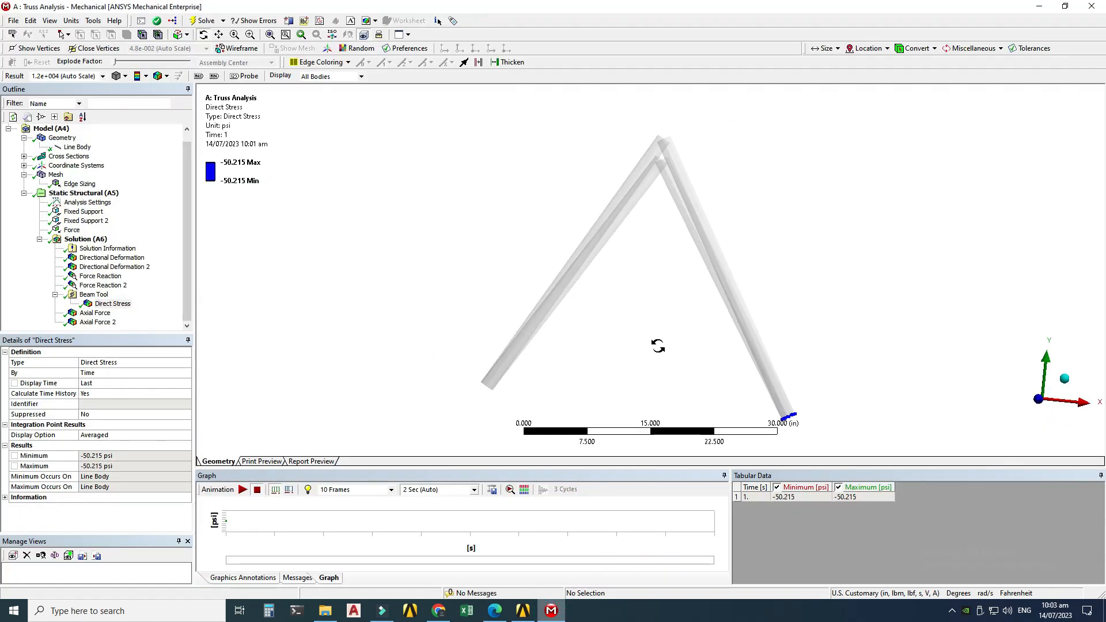
{"action": "left_click", "coordinate": [95, 313]}
{"action": "left_click_drag", "start_coordinate": [496, 307], "coordinate": [516, 283]}
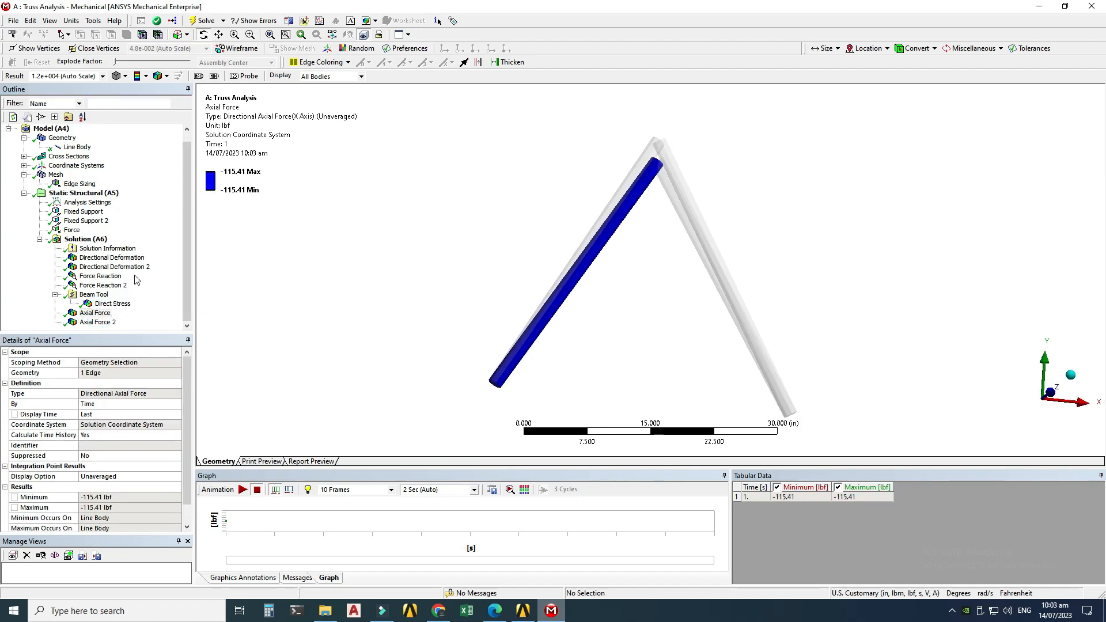
{"action": "left_click", "coordinate": [97, 322]}
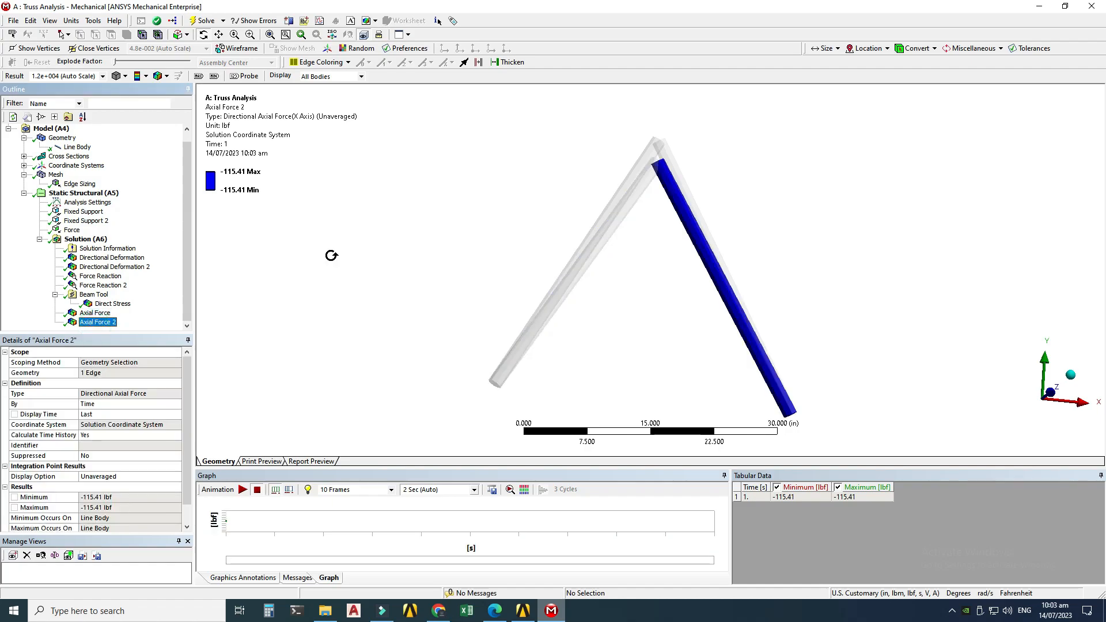
Step: Compare the axial forces with the textbook member forces in the PDF
{"action": "left_click", "coordinate": [522, 611]}
{"action": "left_click", "coordinate": [494, 610]}
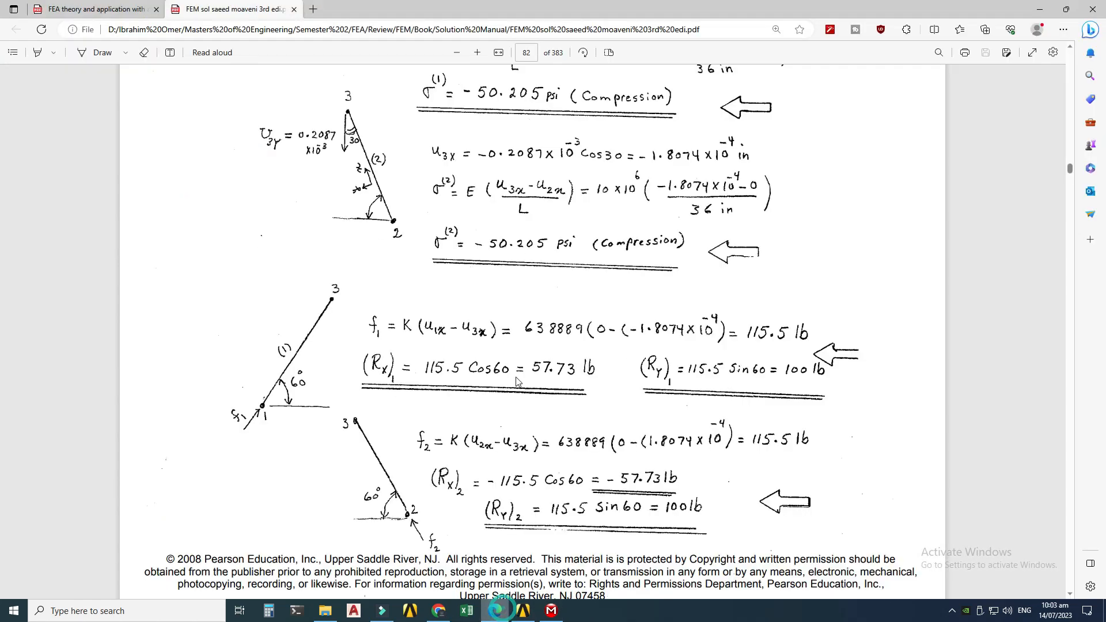
{"action": "scroll", "coordinate": [512, 356], "scroll_direction": "down", "scroll_amount": 2}
{"action": "scroll", "coordinate": [596, 414], "scroll_direction": "up", "scroll_amount": 3}
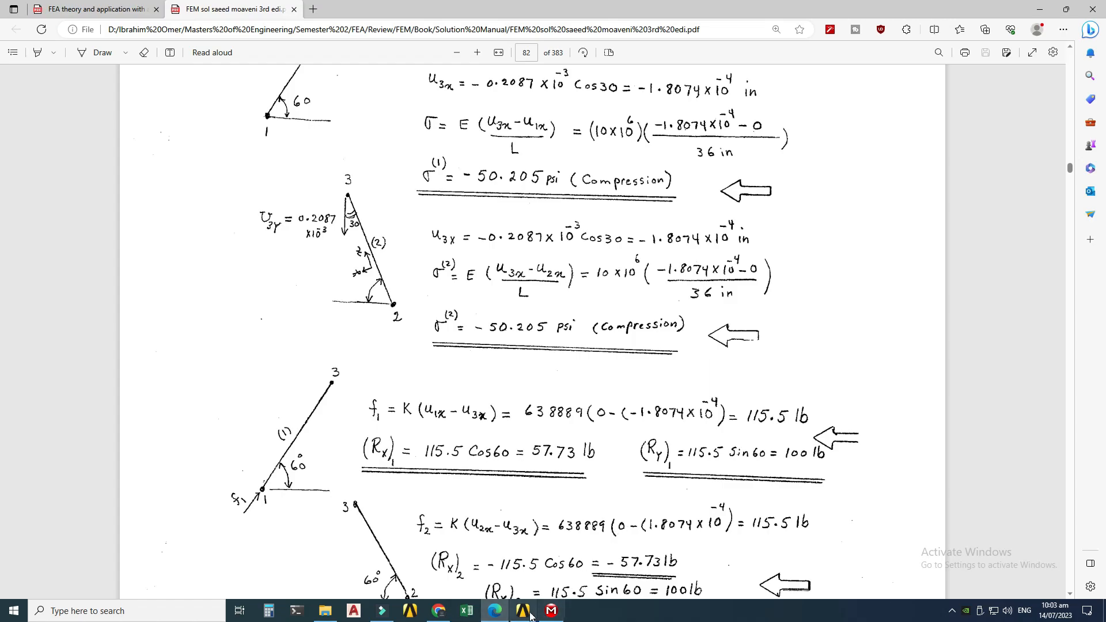
Step: Return to Mechanical and play the Axial Force 2 animation
{"action": "left_click", "coordinate": [551, 610]}
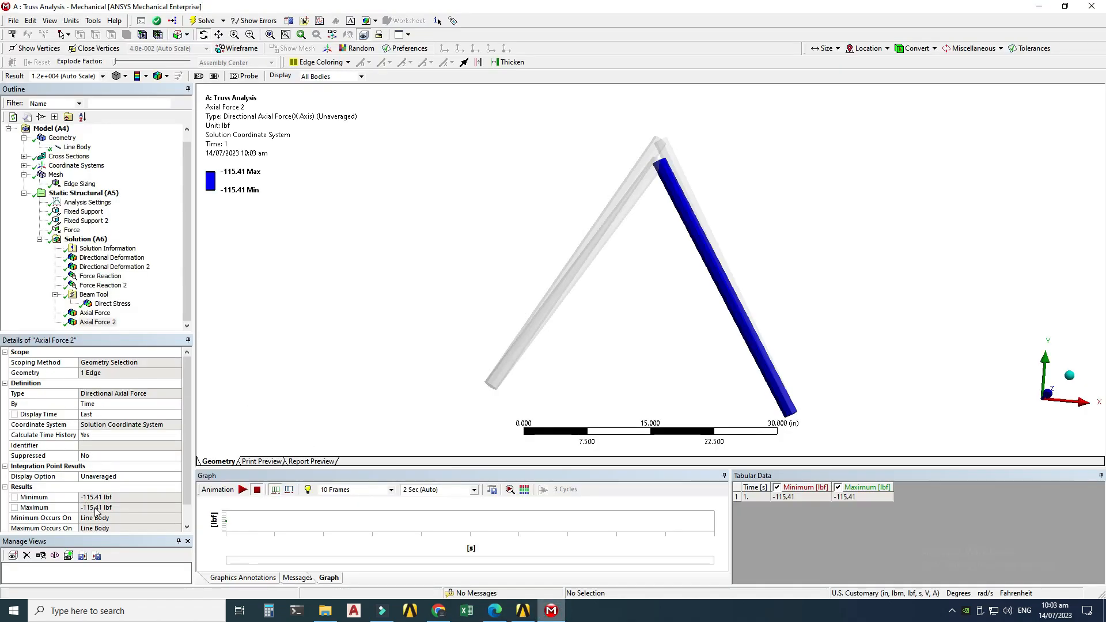
{"action": "left_click", "coordinate": [243, 489]}
Step: Insert a Total Deformation result under the Solution
{"action": "left_click", "coordinate": [77, 239]}
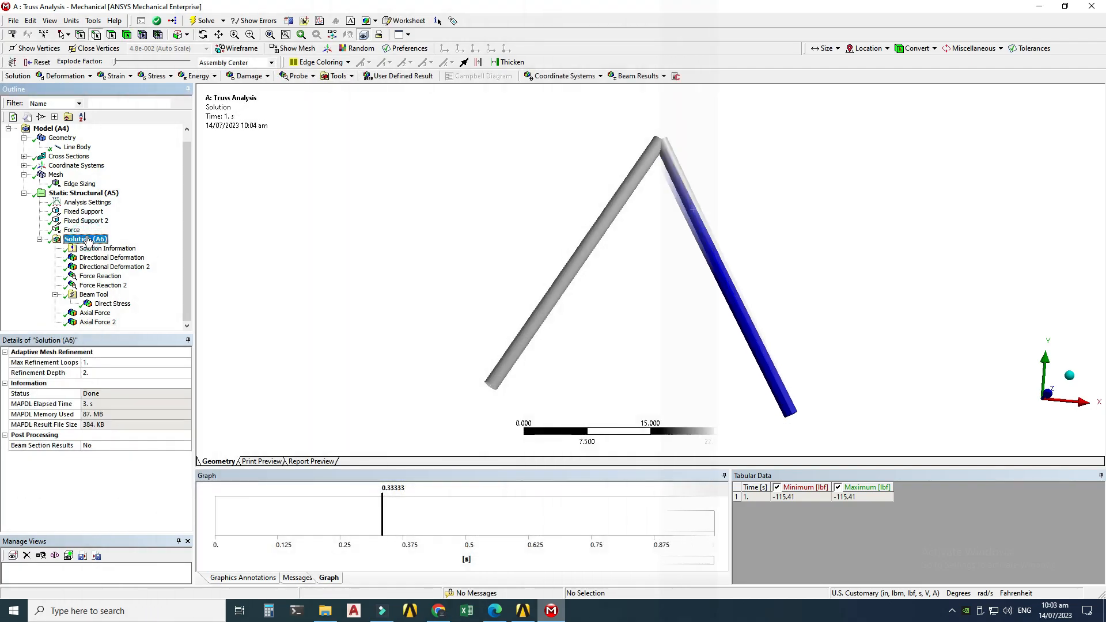
{"action": "right_click", "coordinate": [88, 240]}
{"action": "mouse_move", "coordinate": [121, 243]}
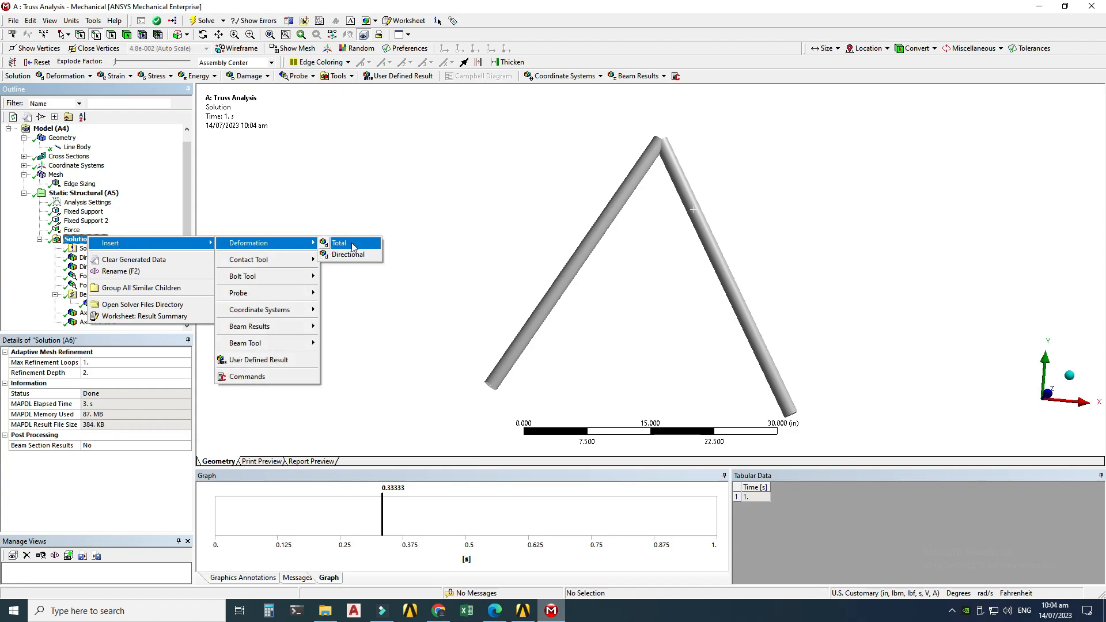
{"action": "left_click", "coordinate": [339, 243]}
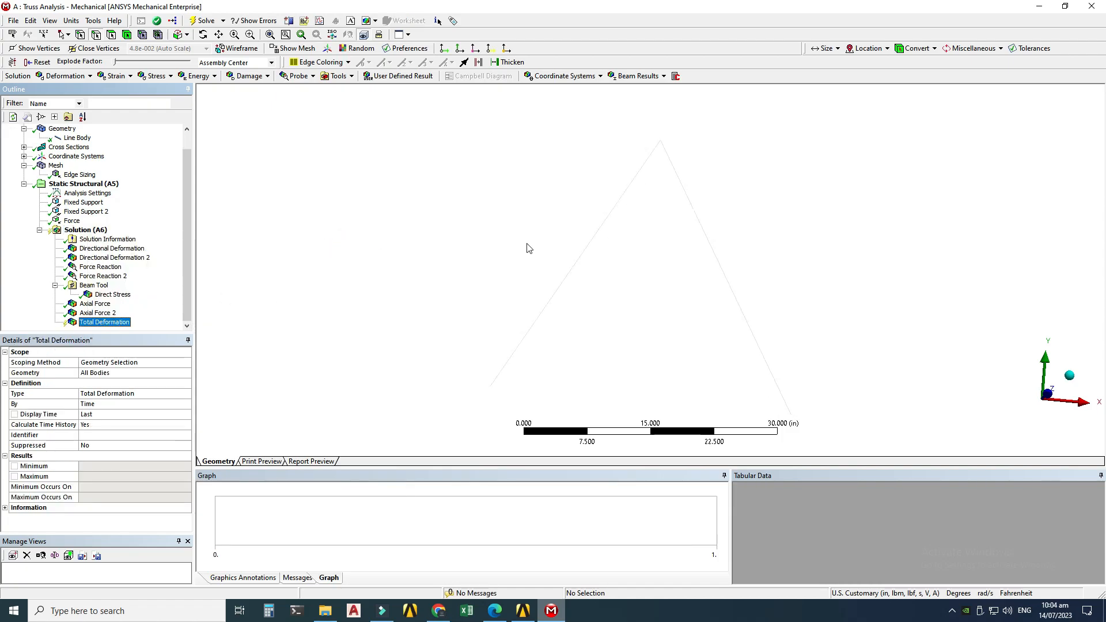
Step: Evaluate all results, open the Total Deformation result and play its animation
{"action": "right_click", "coordinate": [80, 230]}
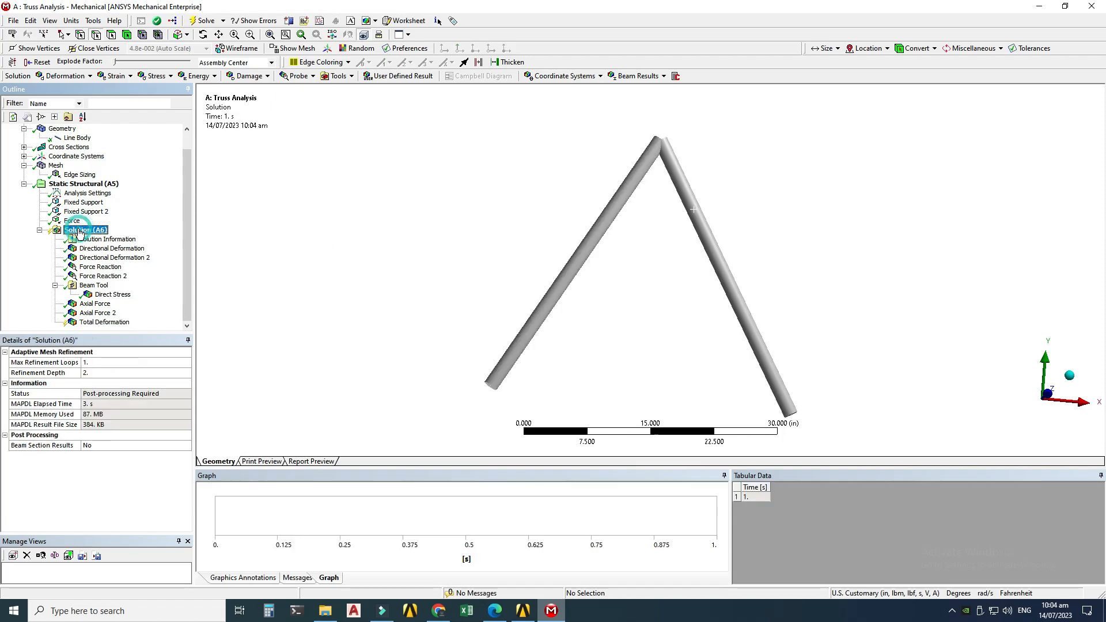
{"action": "left_click", "coordinate": [106, 252]}
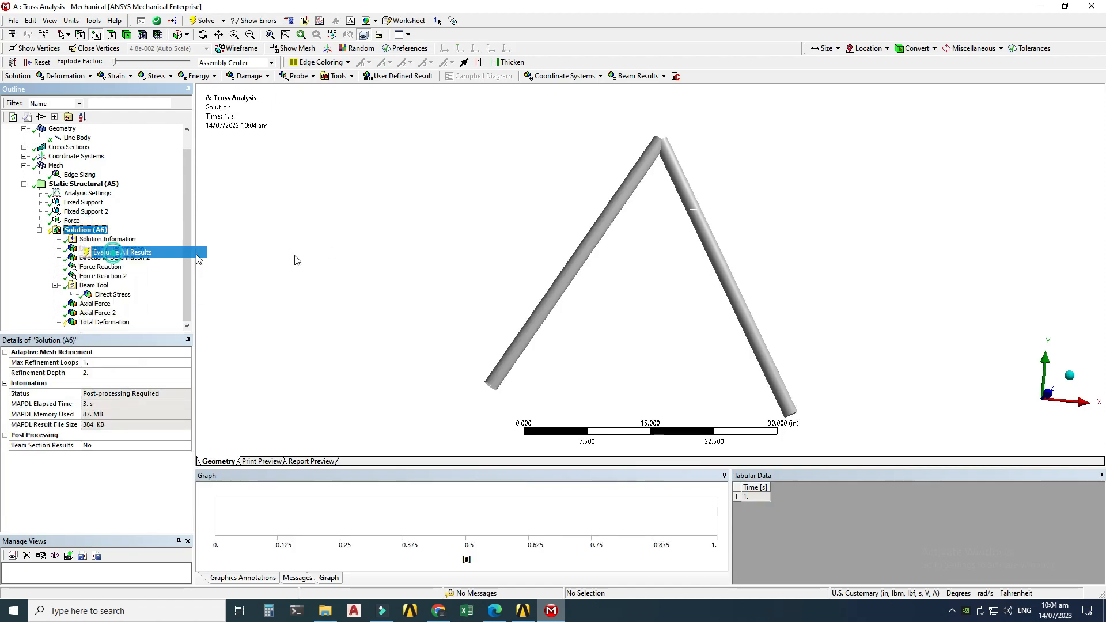
{"action": "left_click", "coordinate": [104, 322]}
{"action": "middle_click_drag", "start_coordinate": [634, 271], "coordinate": [527, 302]}
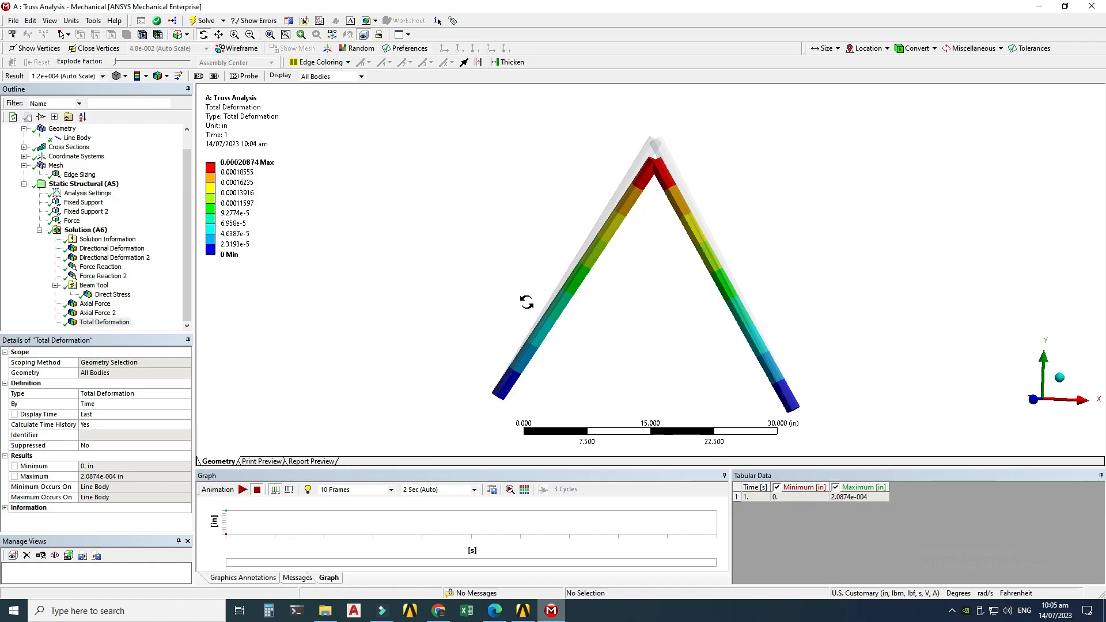
{"action": "left_click", "coordinate": [242, 489]}
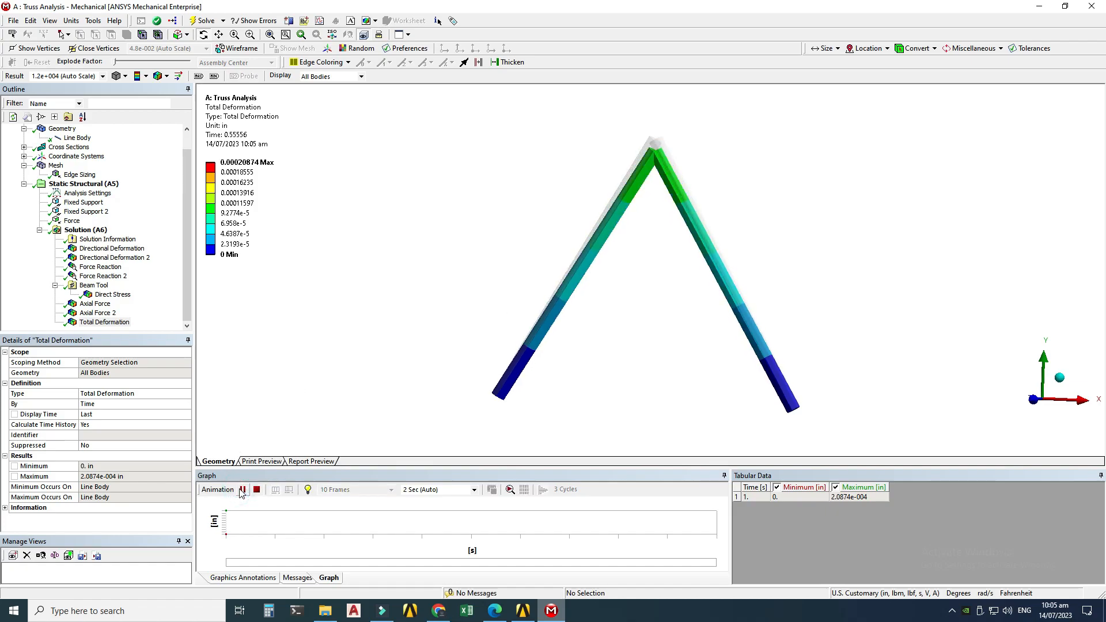